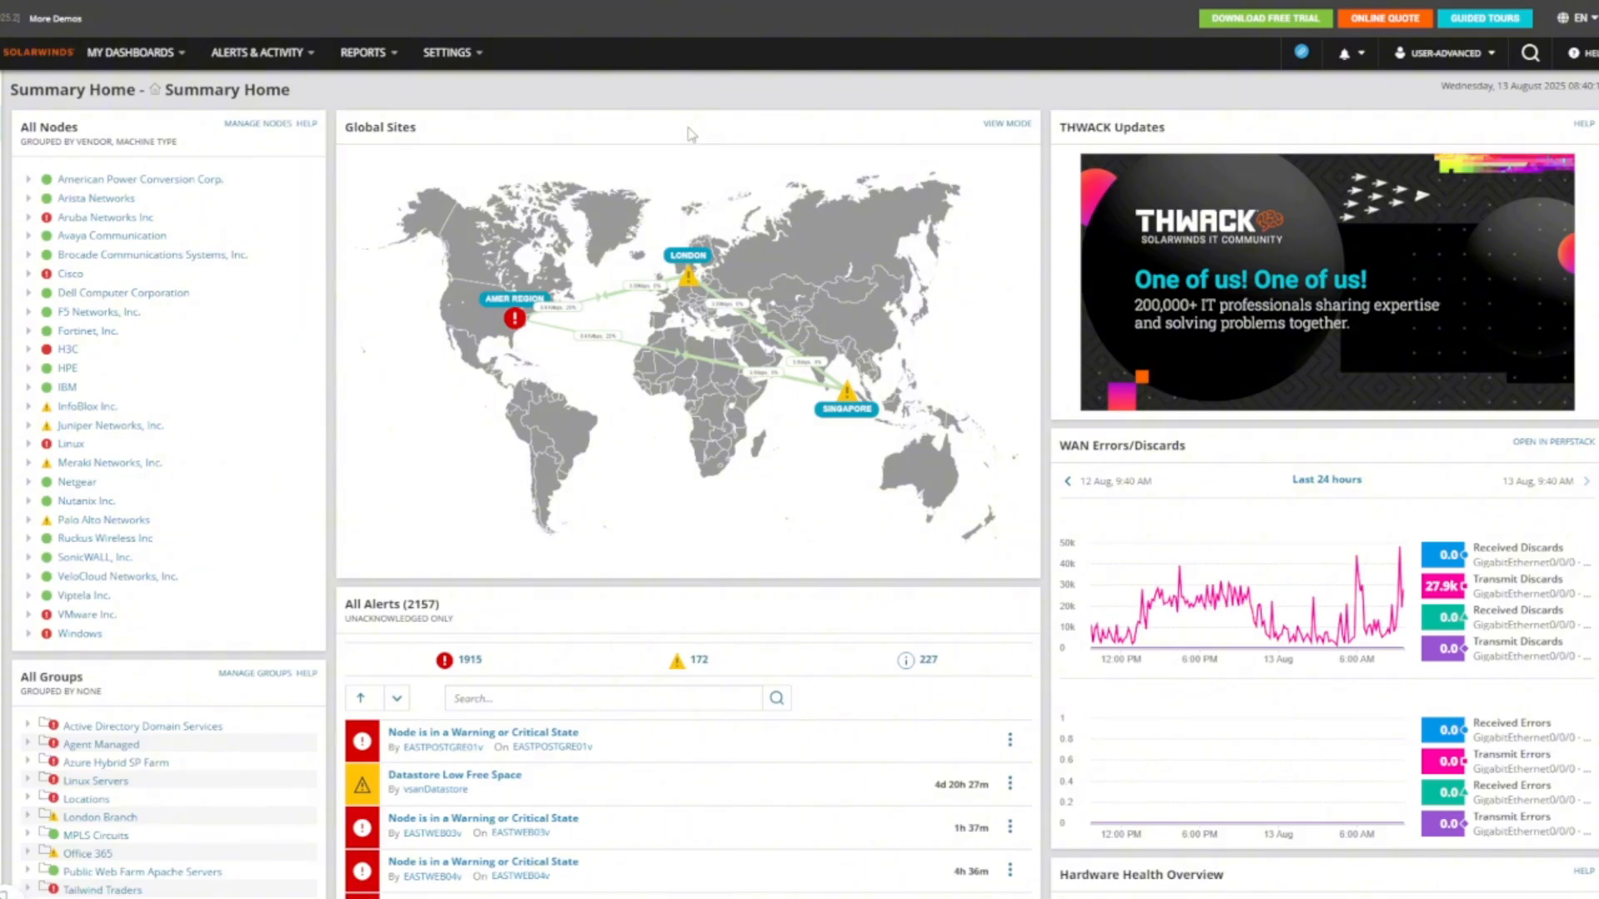
{"action": "left_click", "coordinate": [132, 52]}
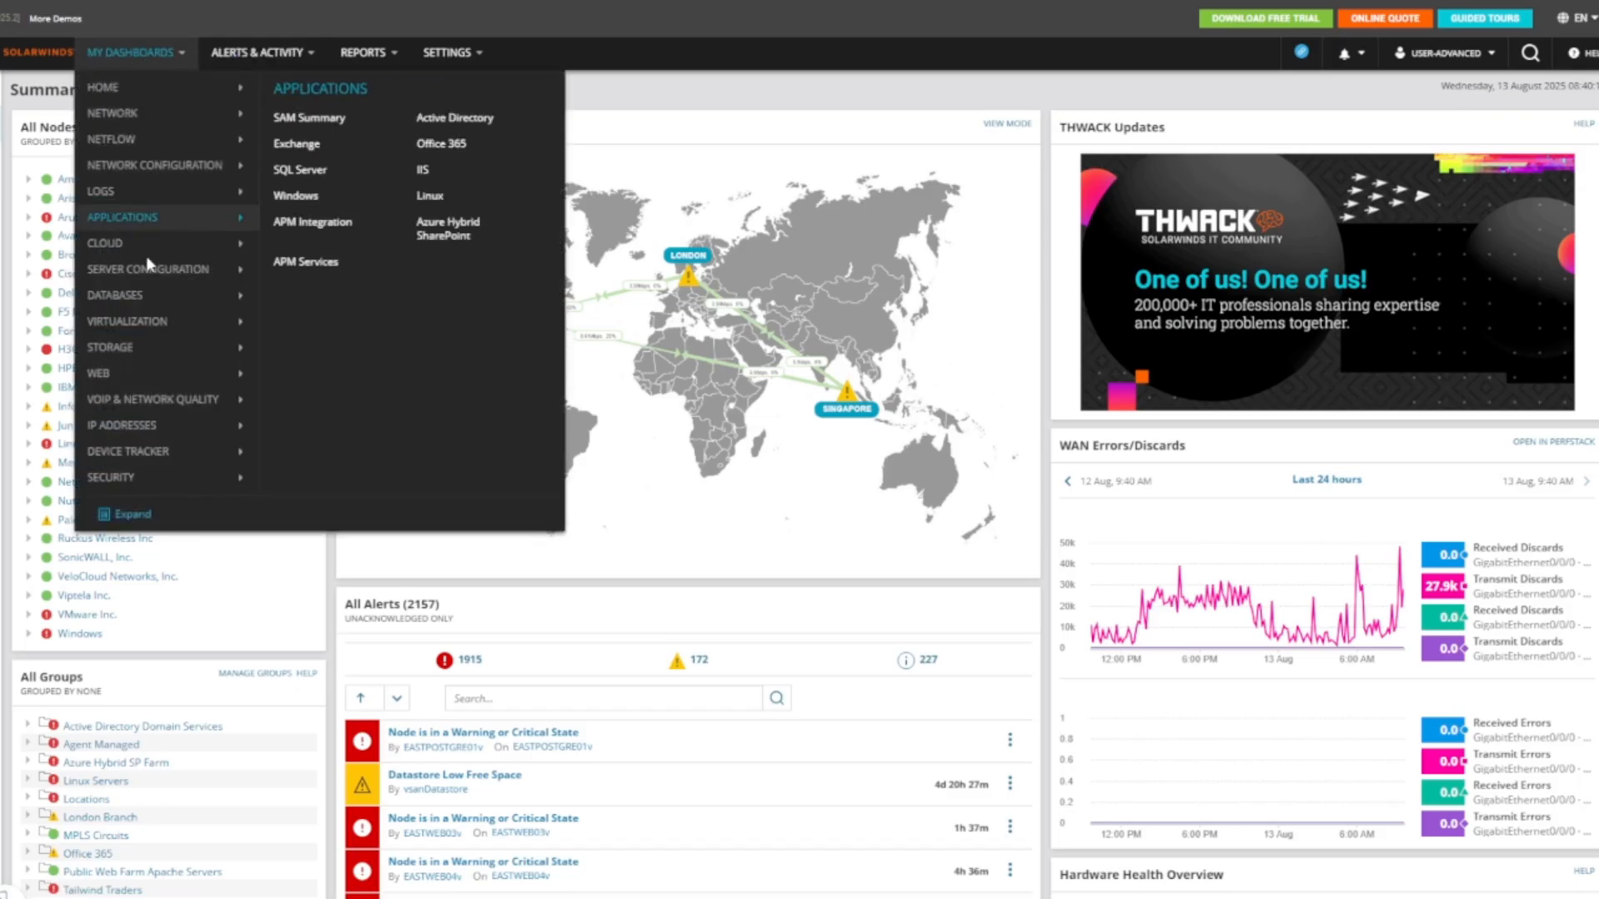
{"action": "mouse_move", "coordinate": [157, 90]}
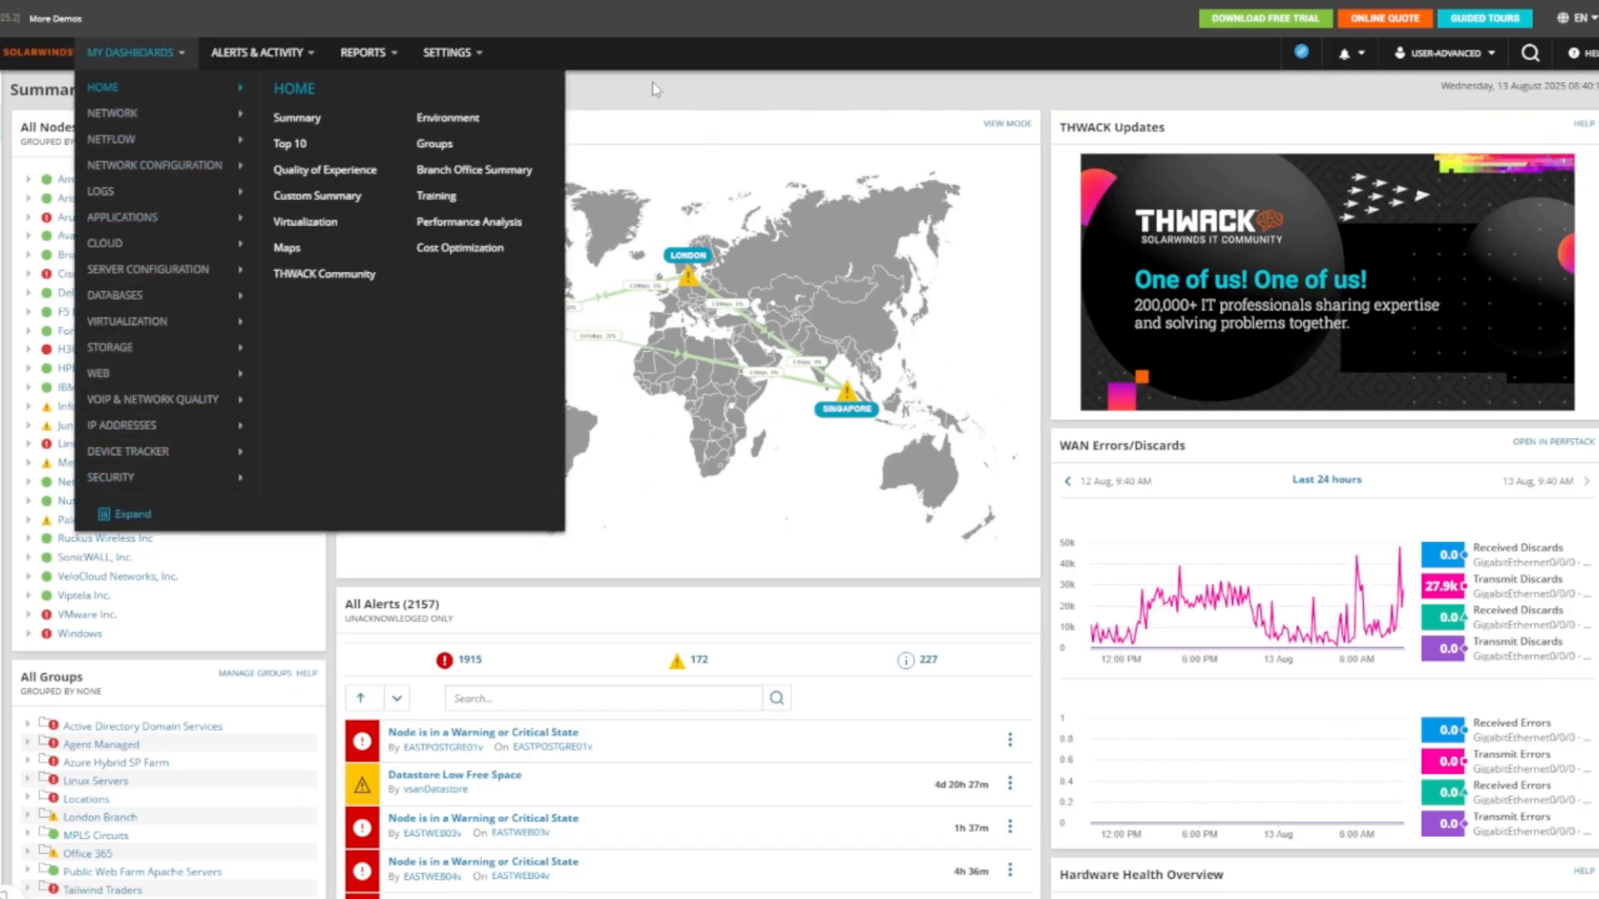
{"action": "mouse_move", "coordinate": [538, 4]}
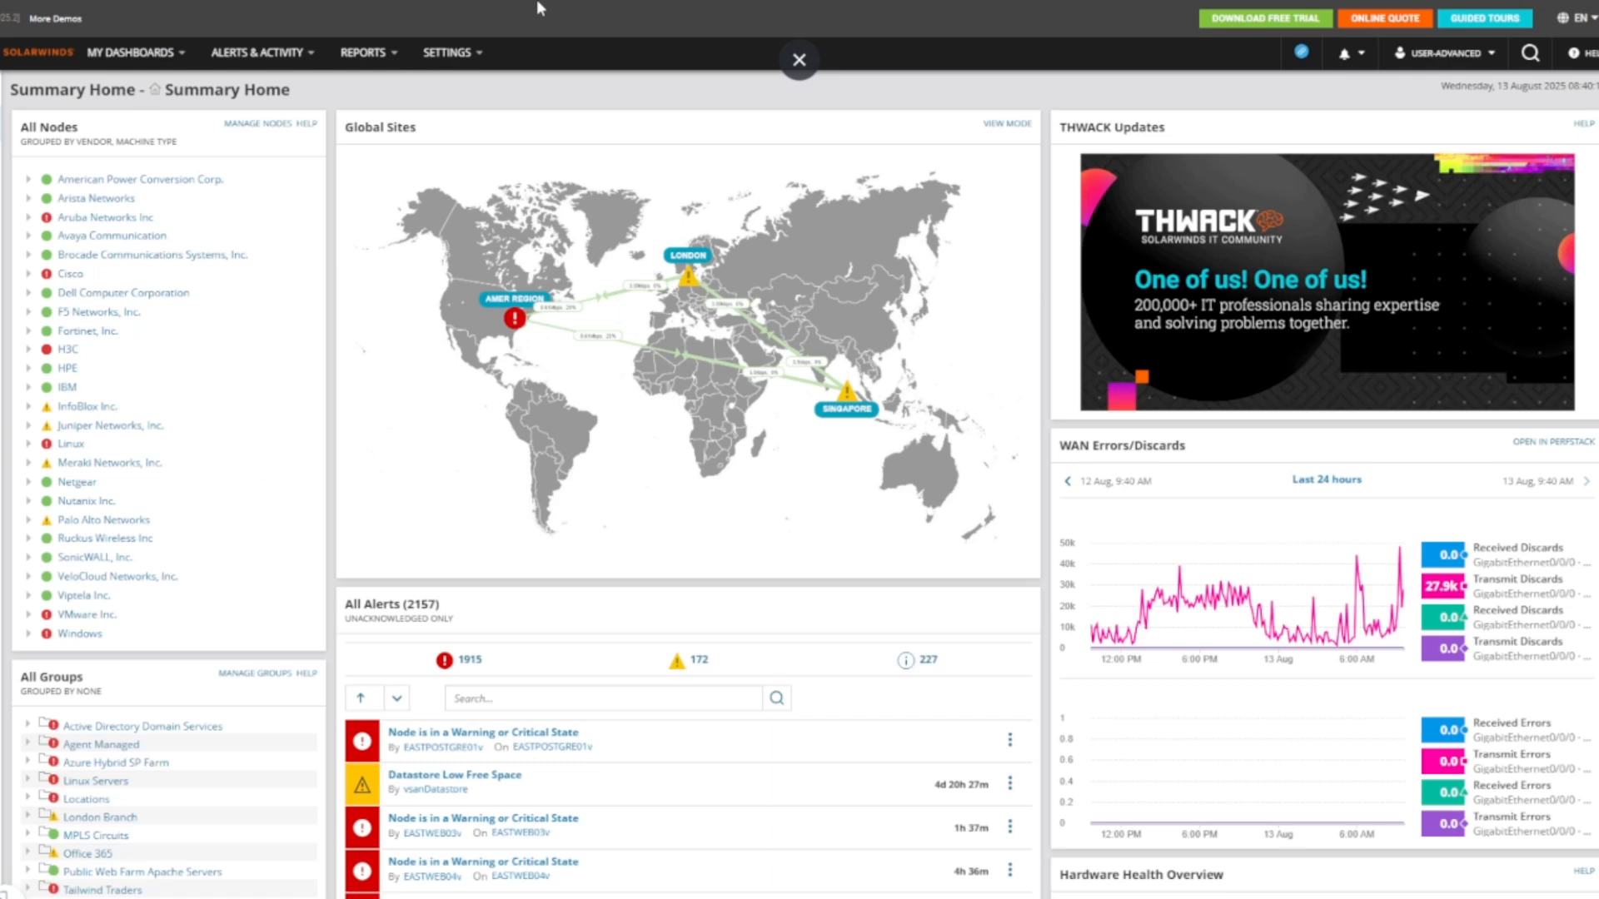
Switch to the browser tab with the EASTARM01v node details and show it full screen
{"action": "left_click", "coordinate": [799, 61]}
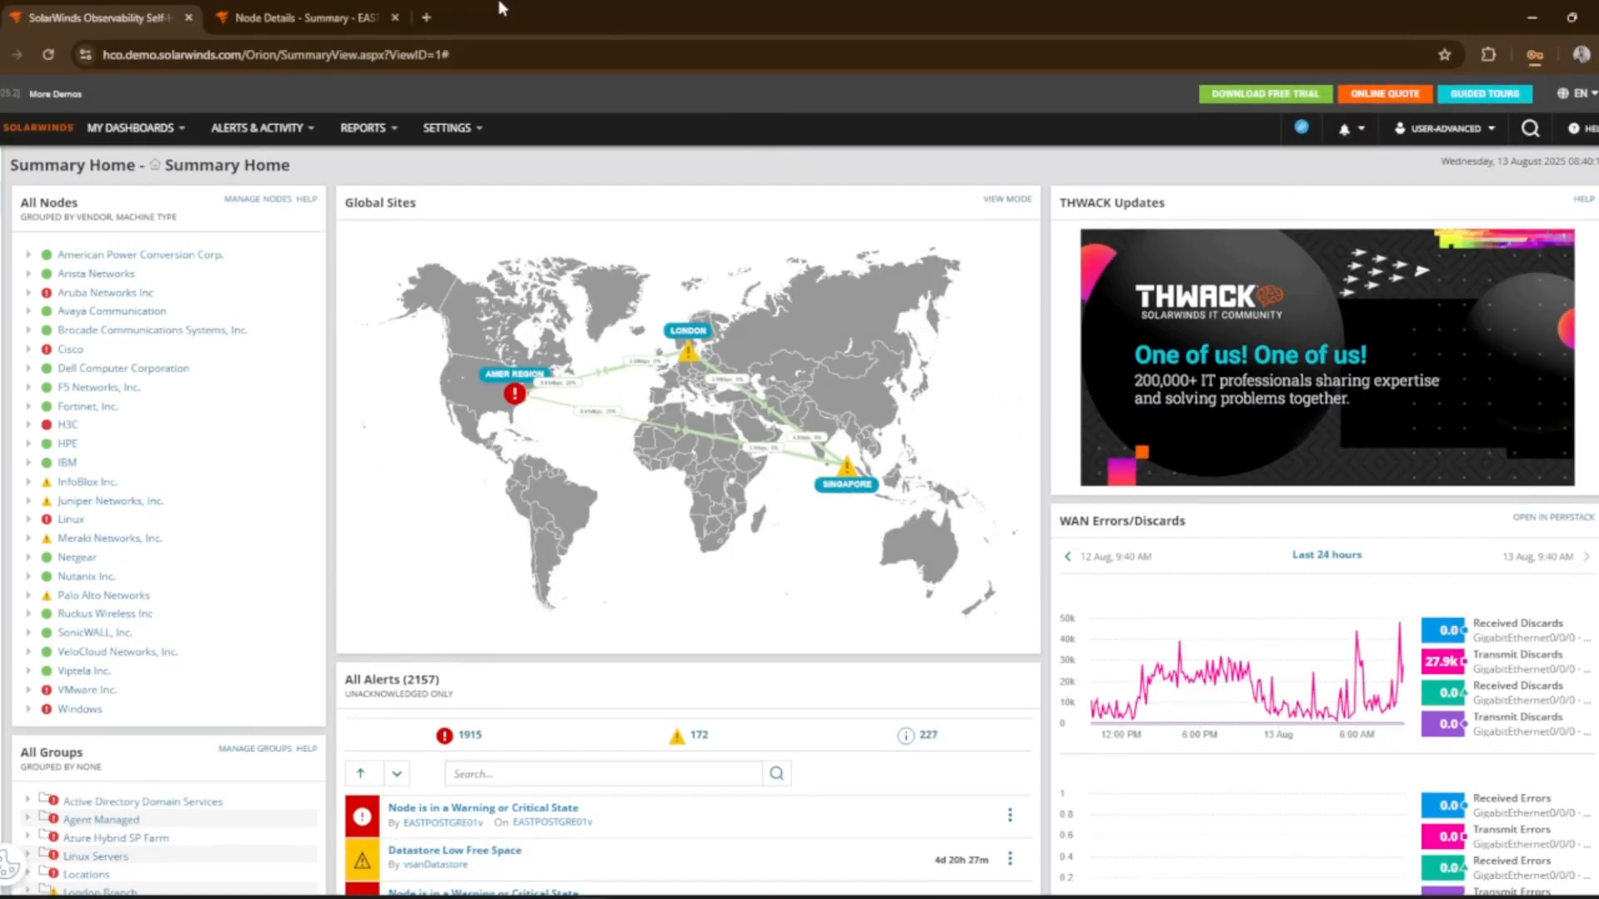
{"action": "left_click", "coordinate": [346, 23]}
{"action": "left_click", "coordinate": [1593, 54]}
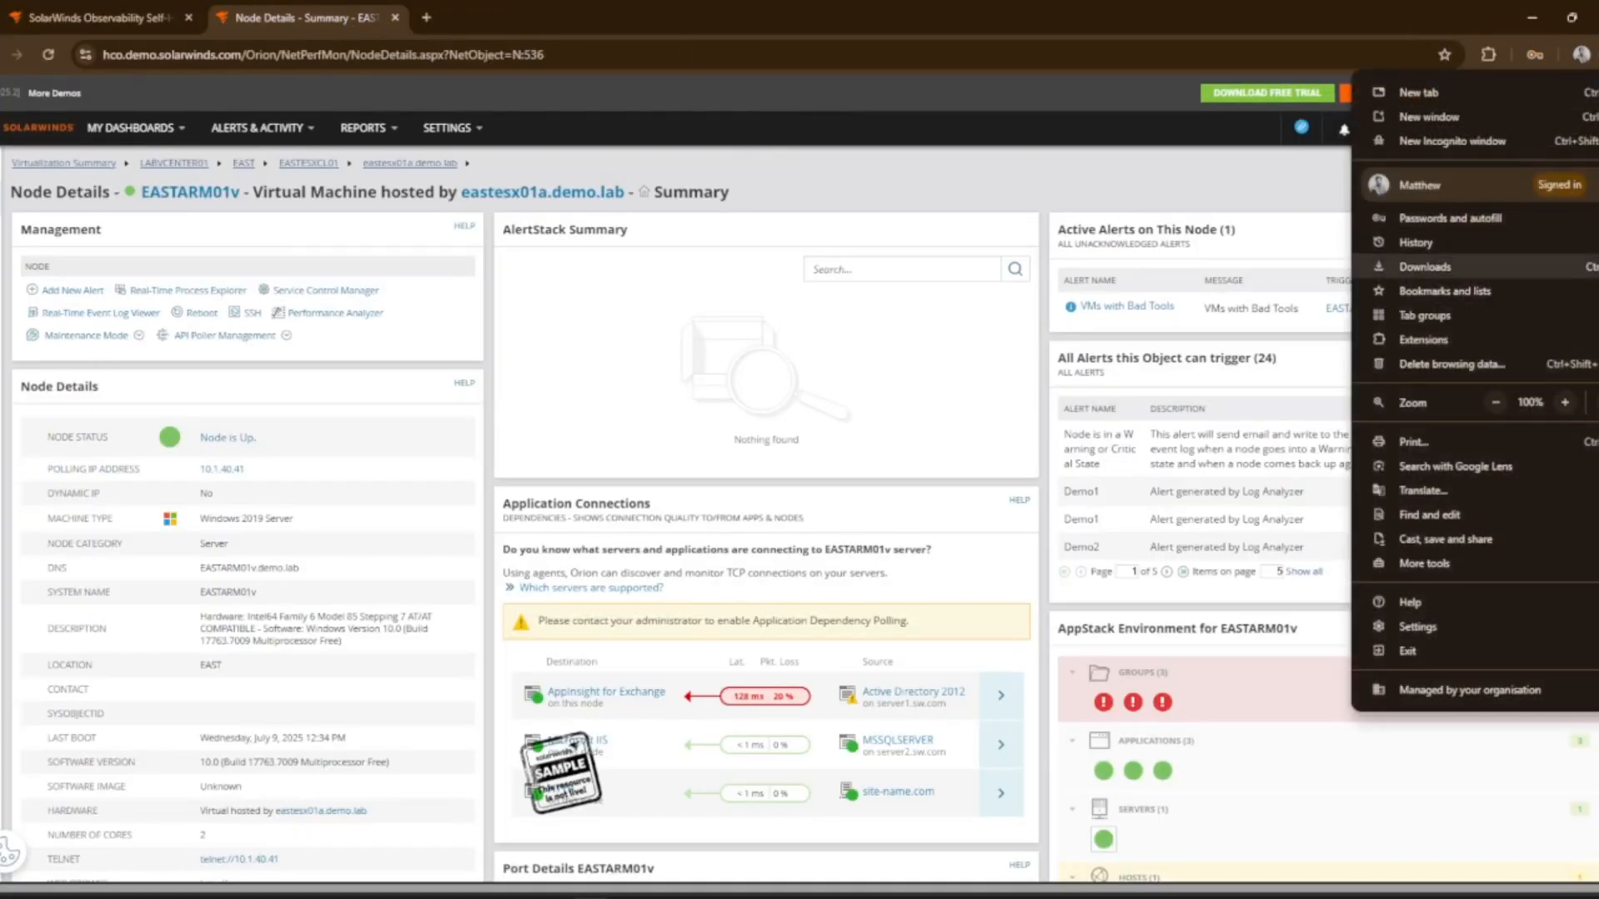
{"action": "key", "text": "F11"}
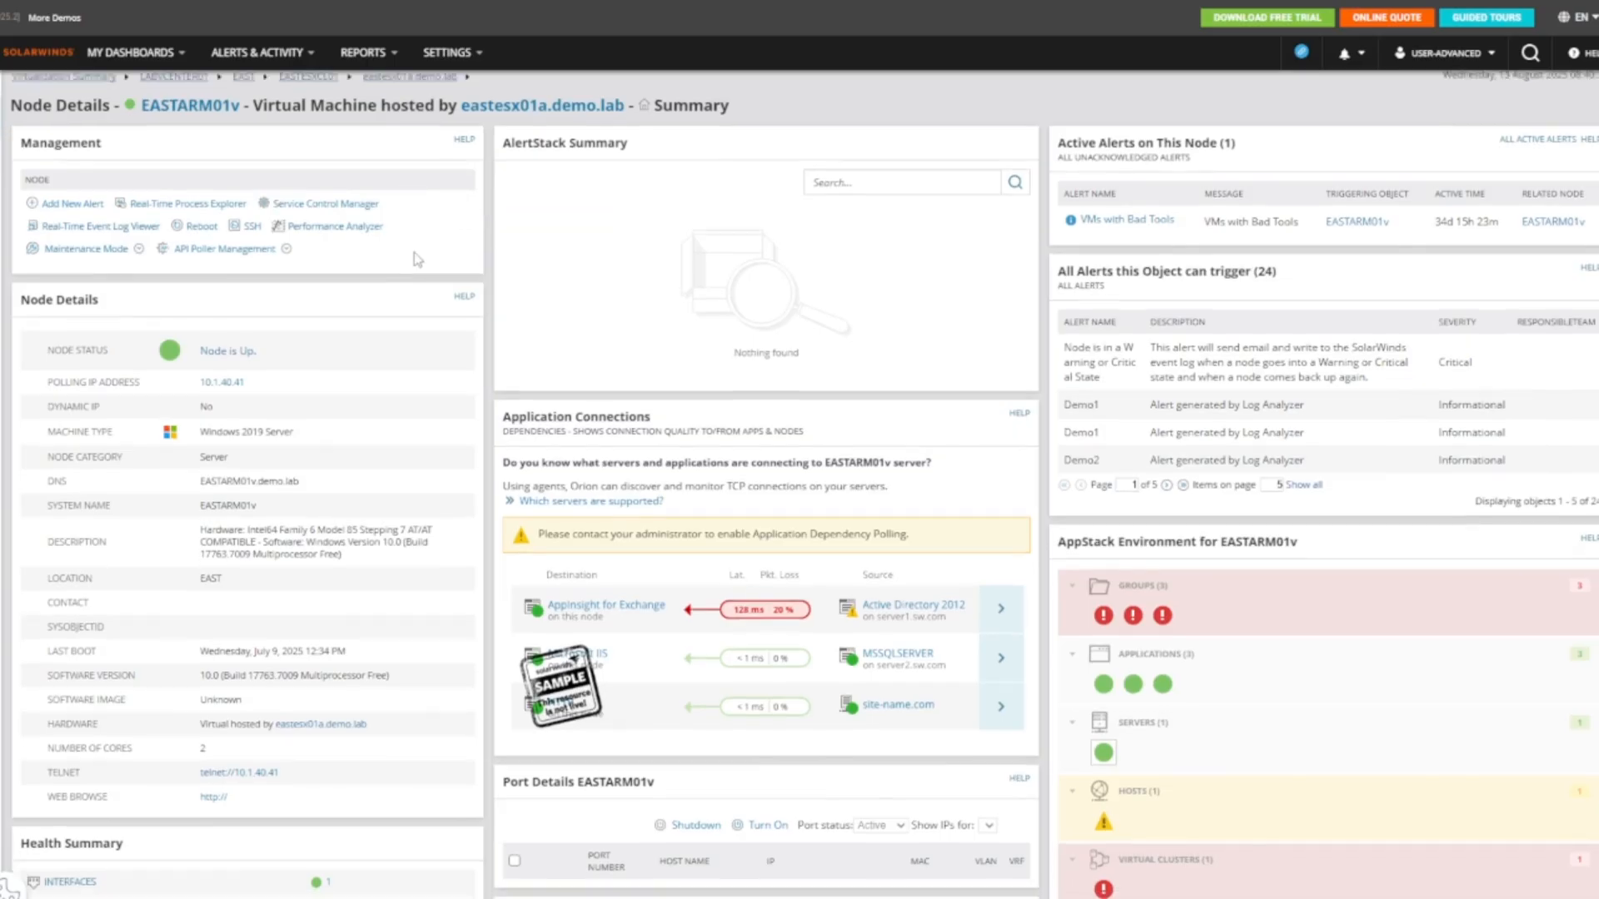
Examine the EASTARM01v node page, including its polling details, availability statistics, CPU load and virtual machine details
{"action": "scroll", "coordinate": [416, 258], "scroll_direction": "down", "scroll_amount": 3}
{"action": "scroll", "coordinate": [417, 258], "scroll_direction": "down", "scroll_amount": 5}
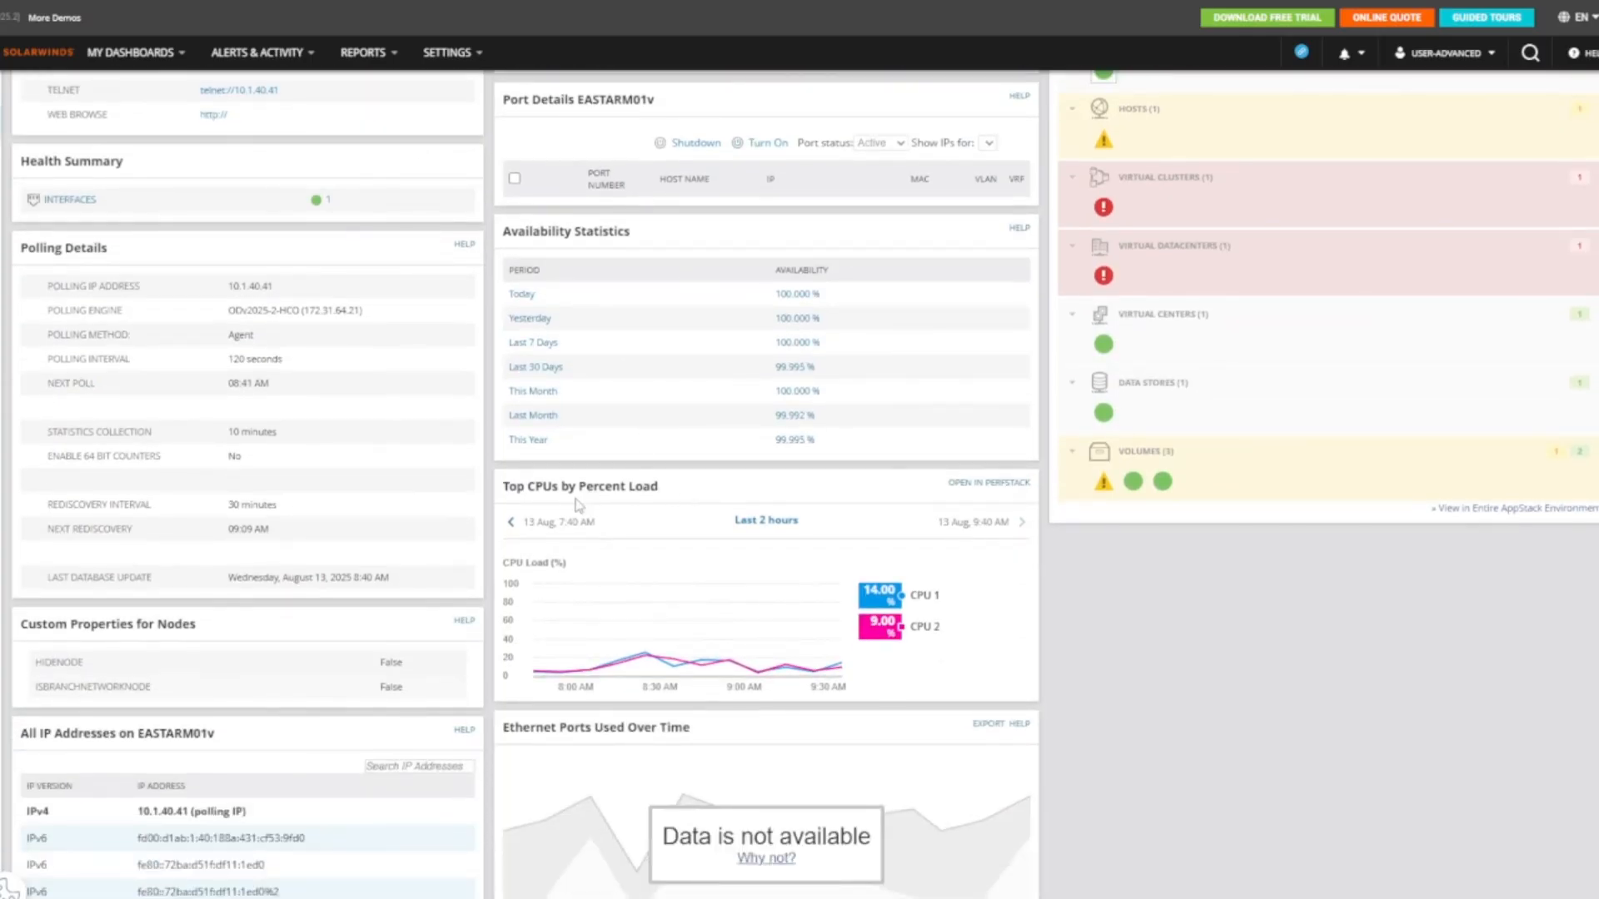
{"action": "scroll", "coordinate": [858, 543], "scroll_direction": "down", "scroll_amount": 3}
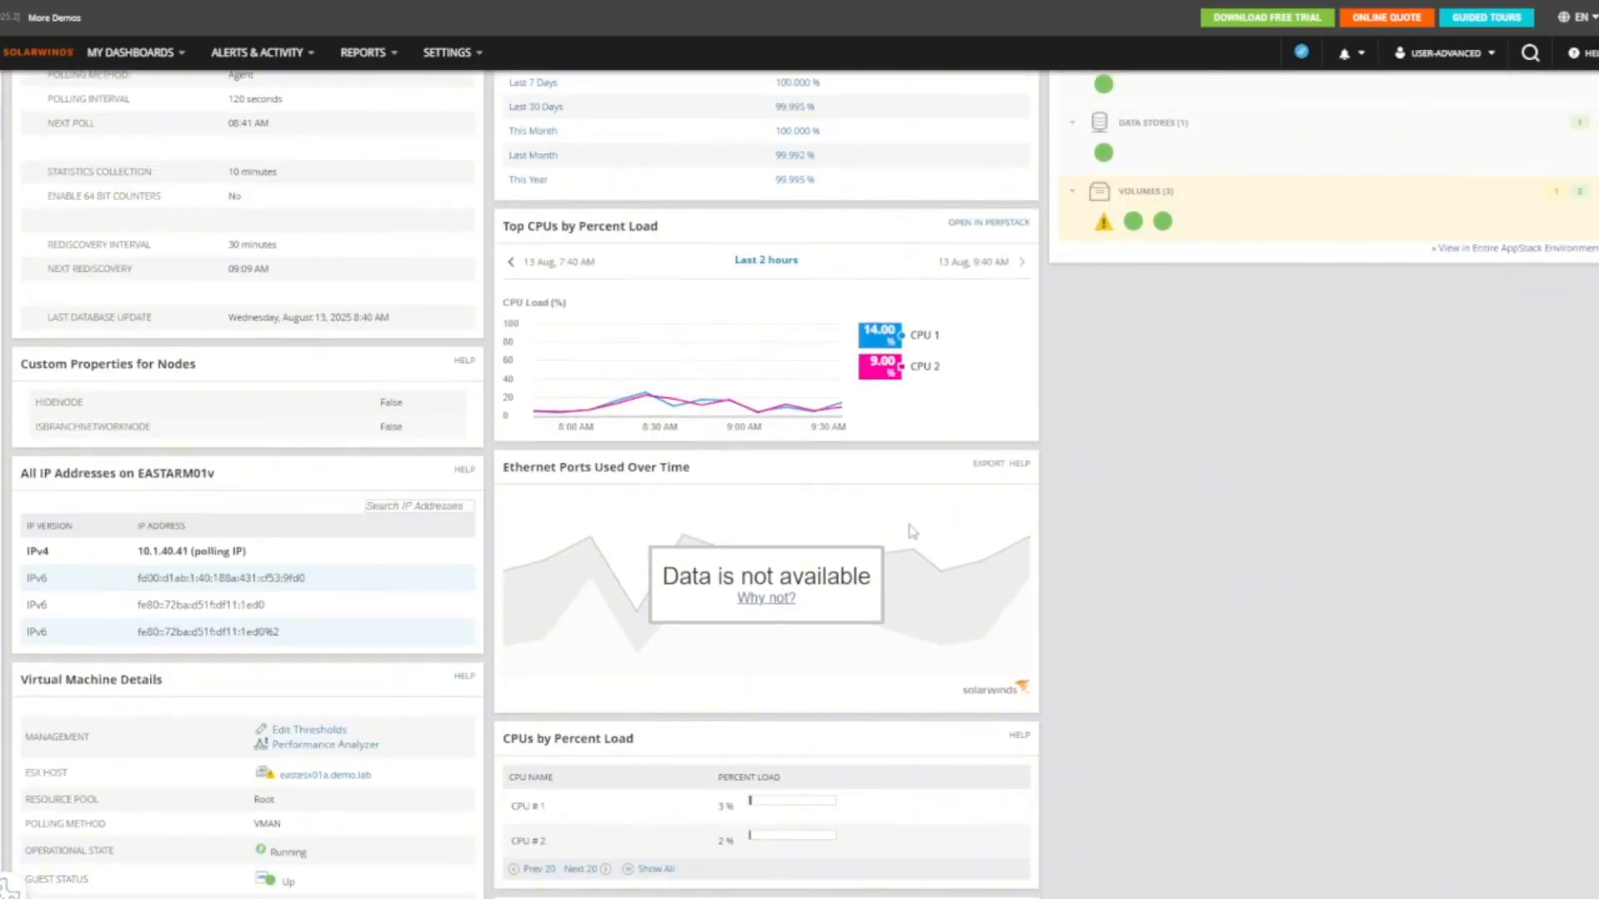
{"action": "scroll", "coordinate": [913, 533], "scroll_direction": "up", "scroll_amount": 2}
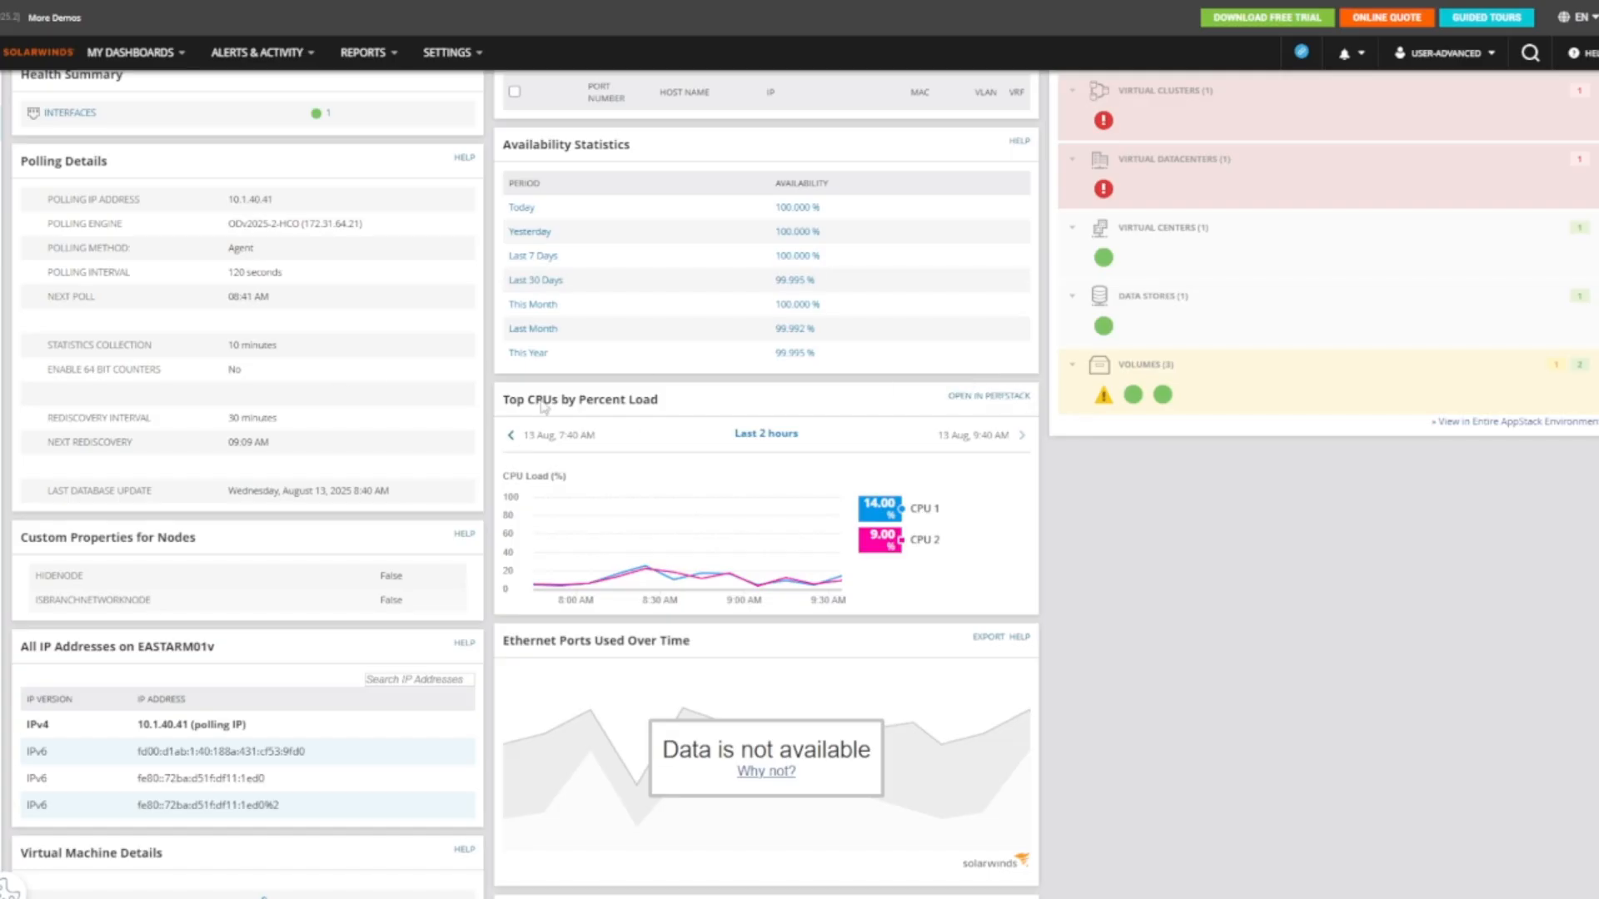
{"action": "scroll", "coordinate": [690, 467], "scroll_direction": "up", "scroll_amount": 4}
{"action": "scroll", "coordinate": [698, 511], "scroll_direction": "up", "scroll_amount": 5}
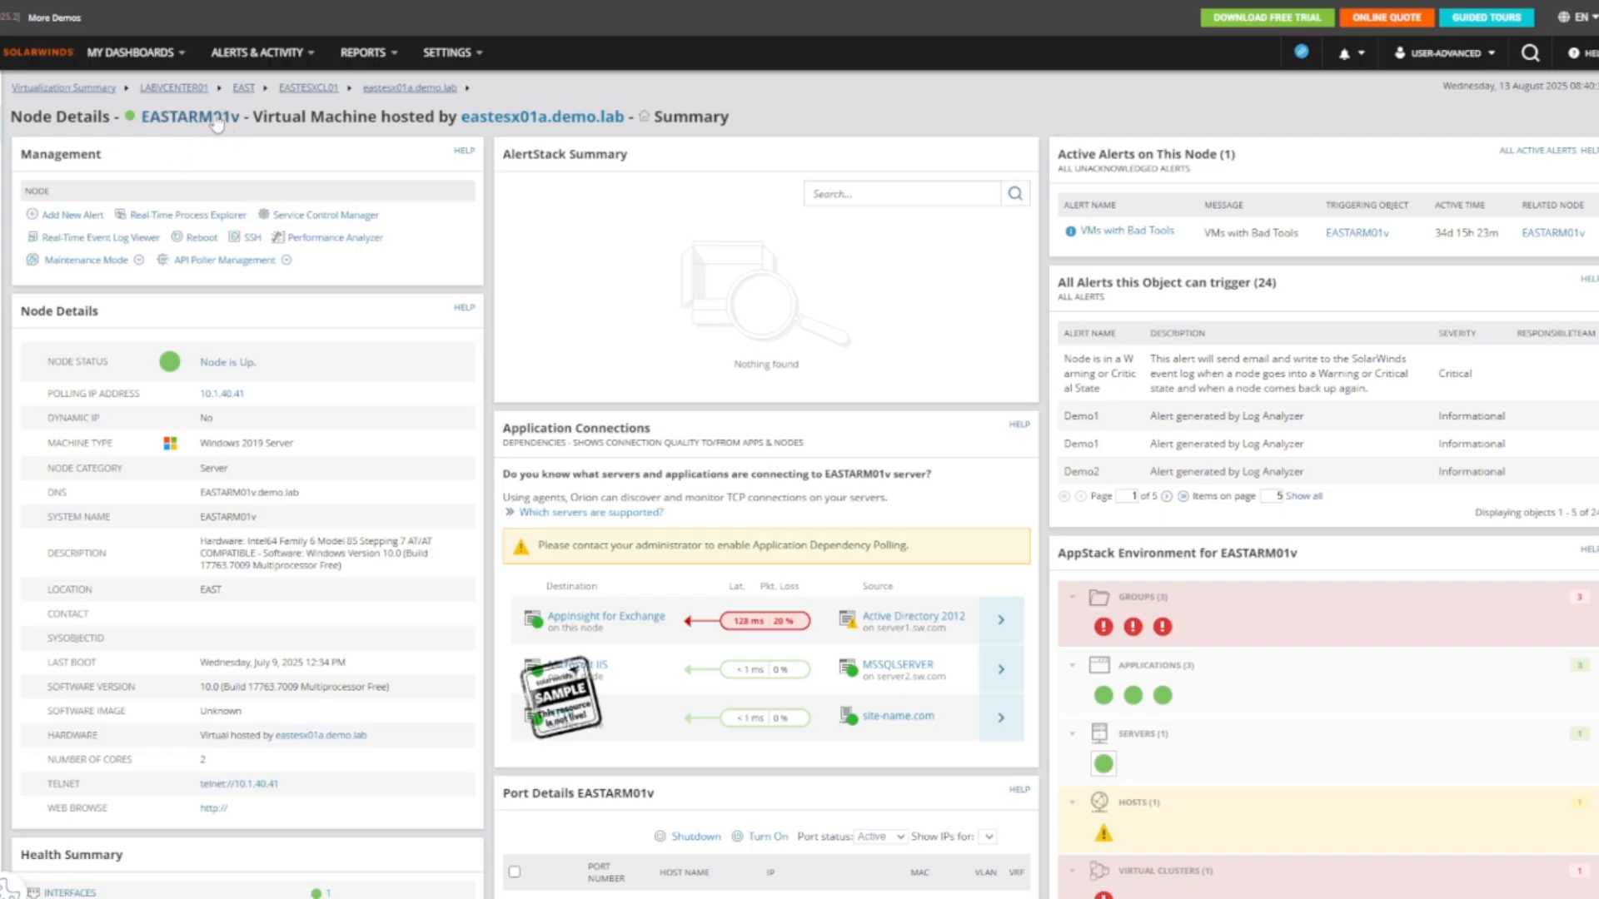
Open the Performance Analyzer for EASTARM01v and examine its CPU, memory, response time, alert, event and status charts
{"action": "left_click", "coordinate": [331, 240]}
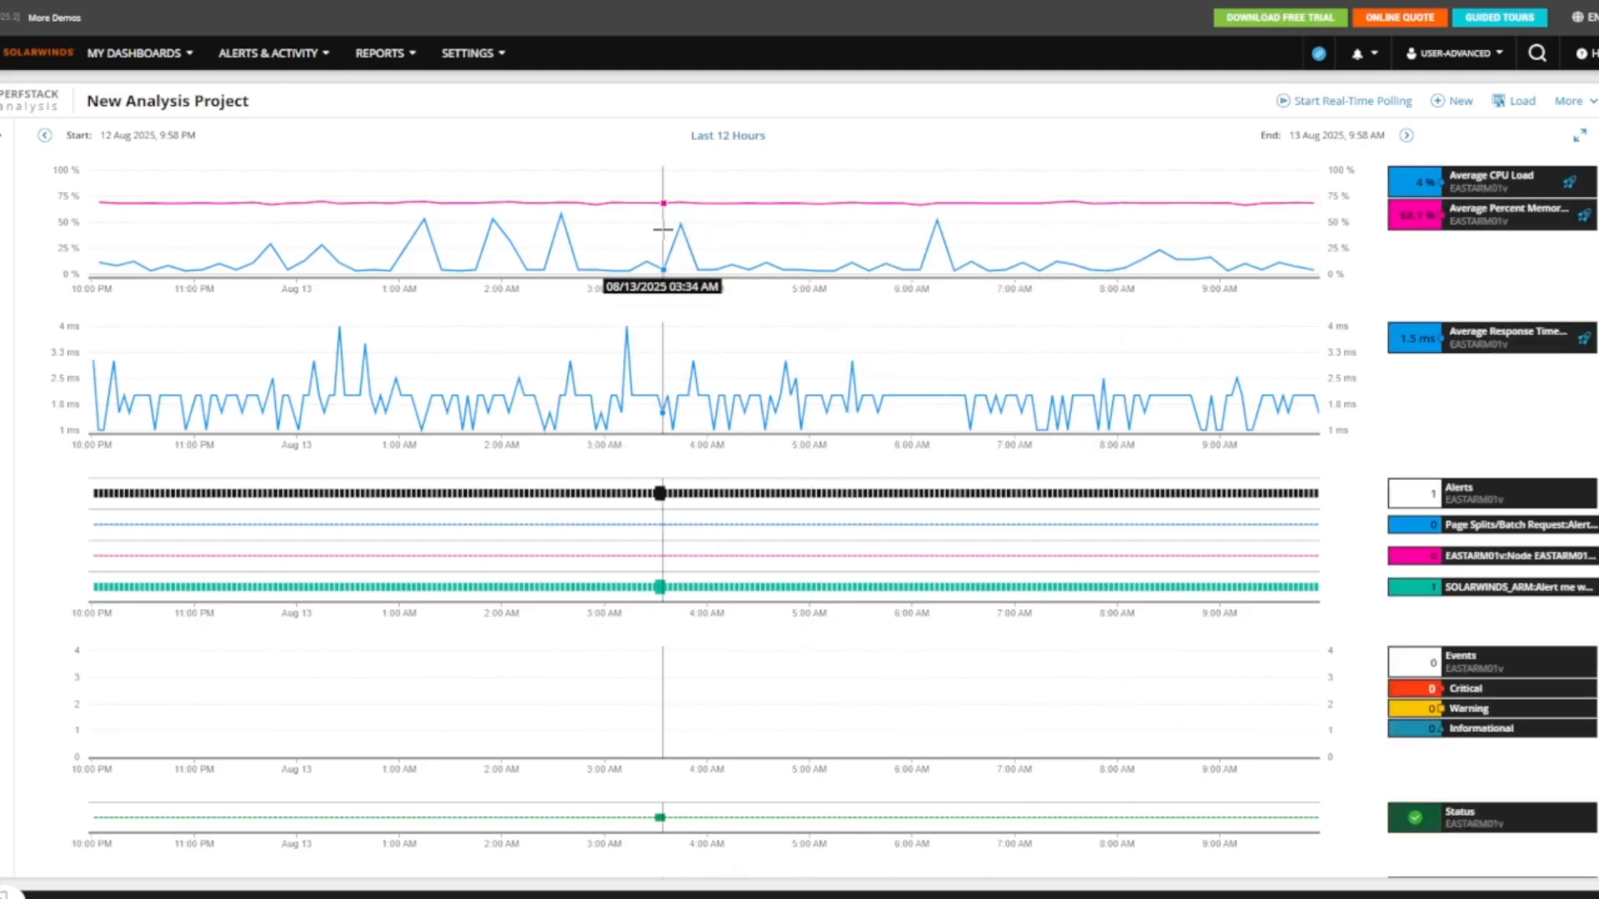
{"action": "scroll", "coordinate": [1384, 398], "scroll_direction": "down", "scroll_amount": 1}
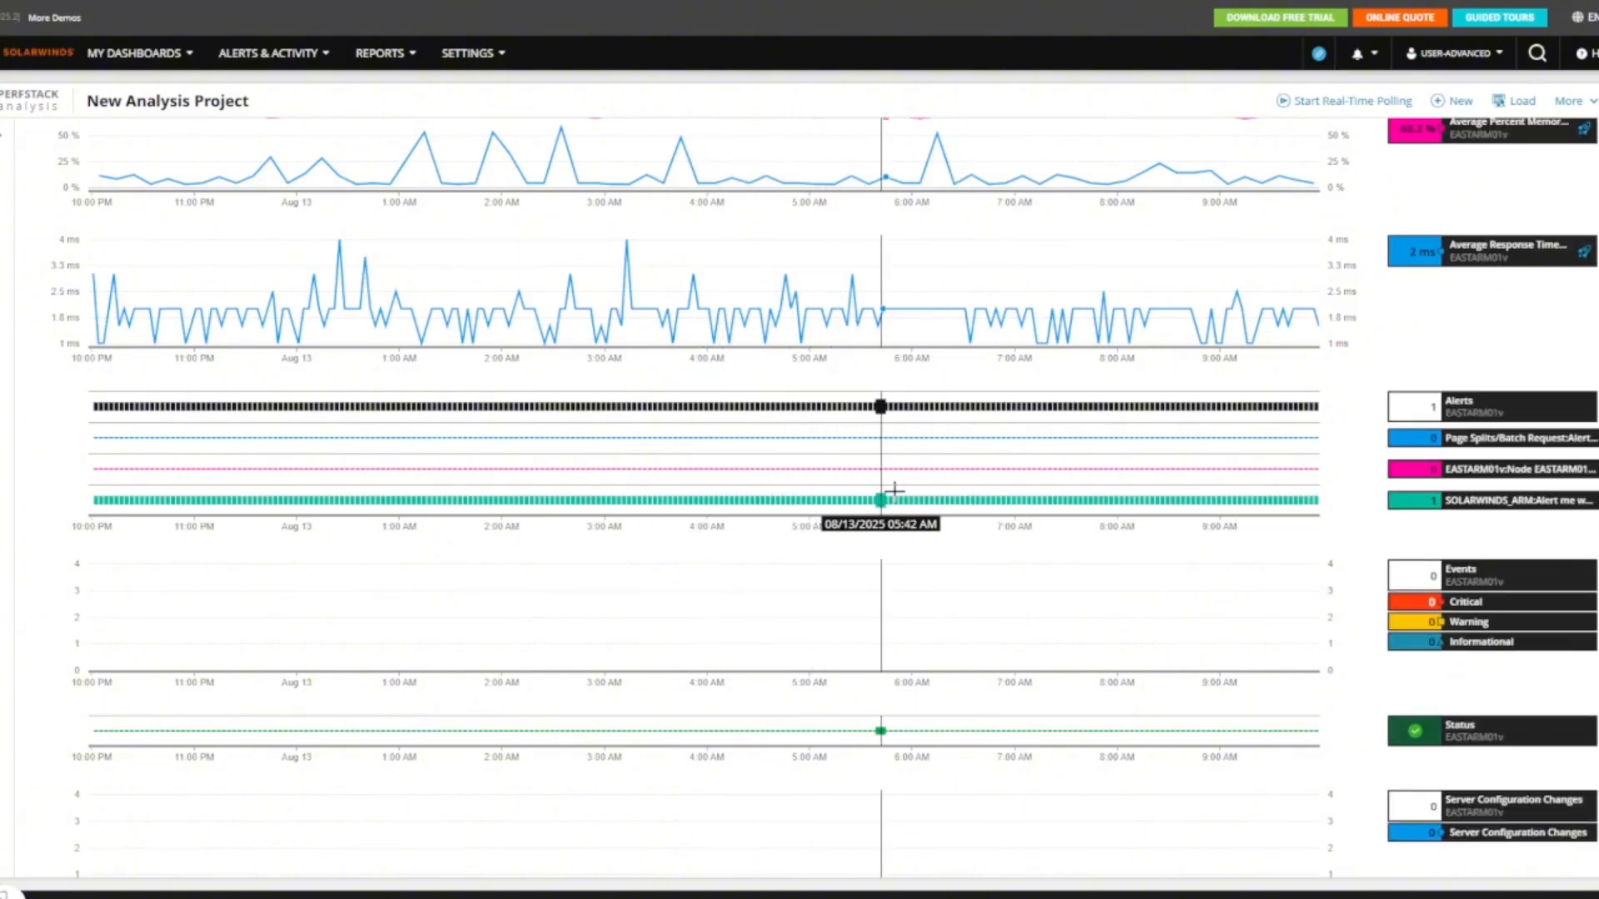
{"action": "scroll", "coordinate": [971, 498], "scroll_direction": "down", "scroll_amount": 1}
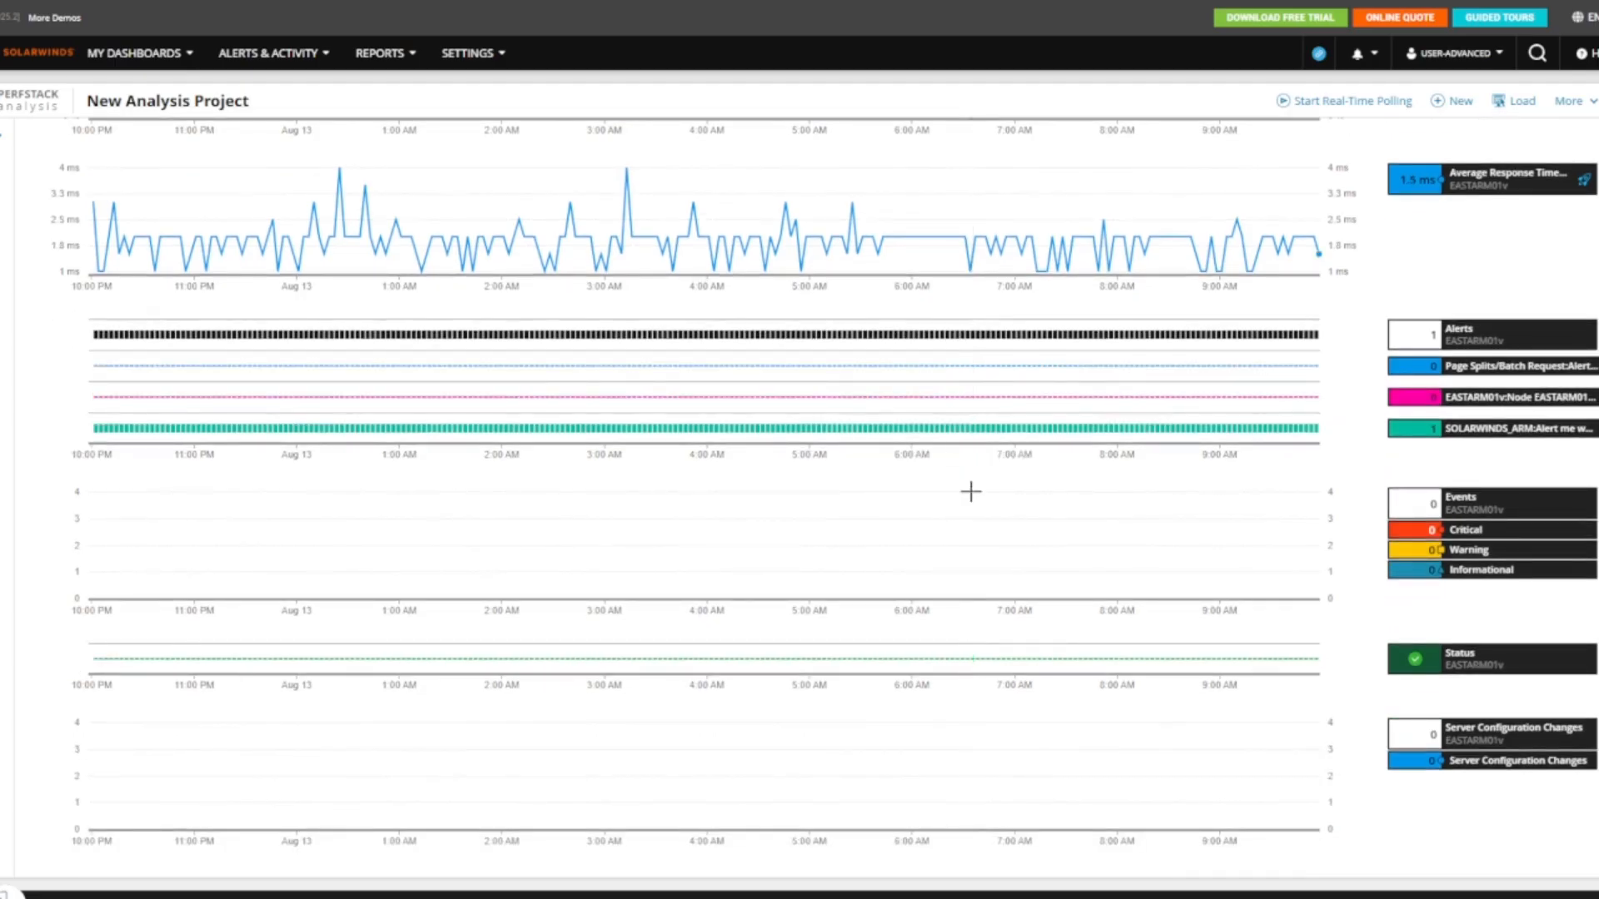
{"action": "scroll", "coordinate": [857, 507], "scroll_direction": "up", "scroll_amount": 2}
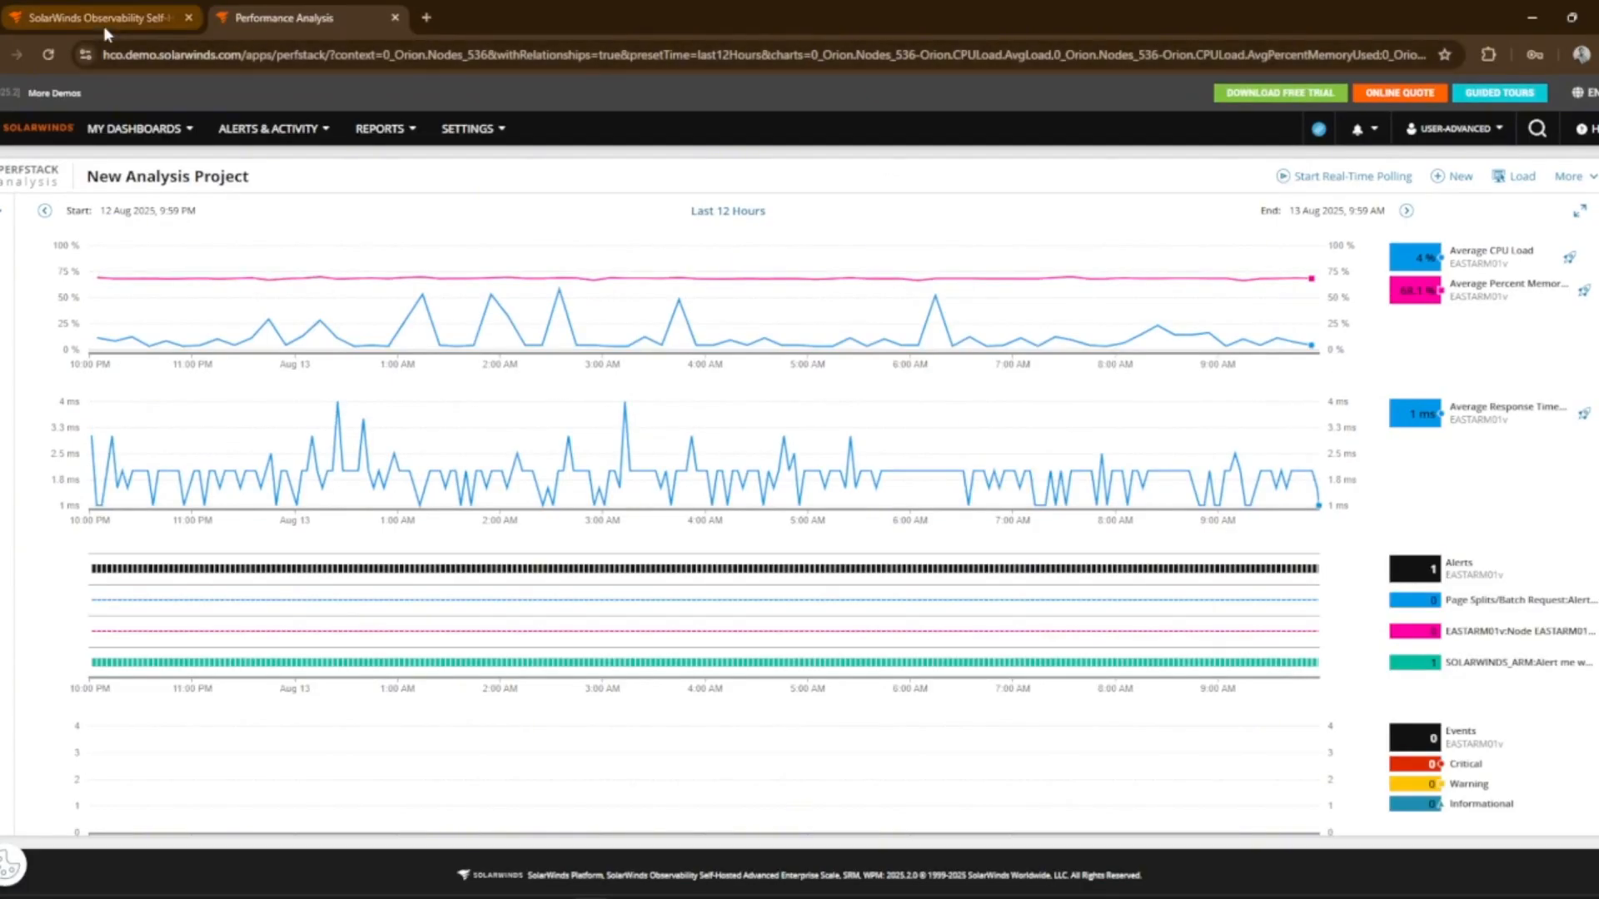
Return to the Summary Home browser tab in full screen and open the Performance Analysis page from the Home dashboards
{"action": "left_click", "coordinate": [104, 25]}
{"action": "left_click", "coordinate": [1594, 54]}
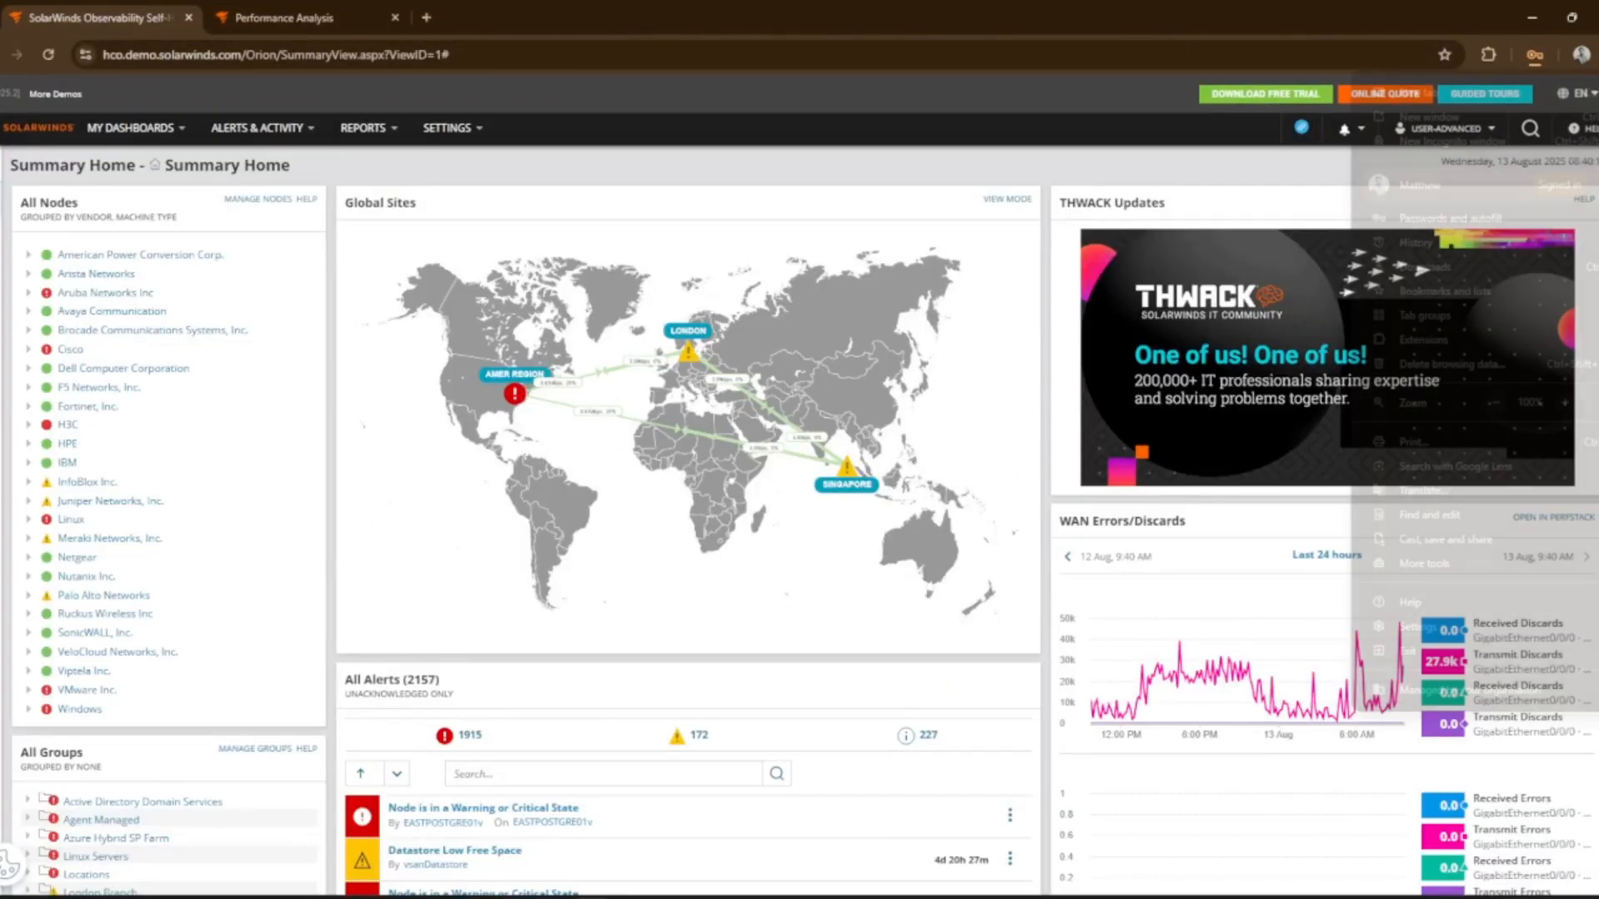
{"action": "key", "text": "F11"}
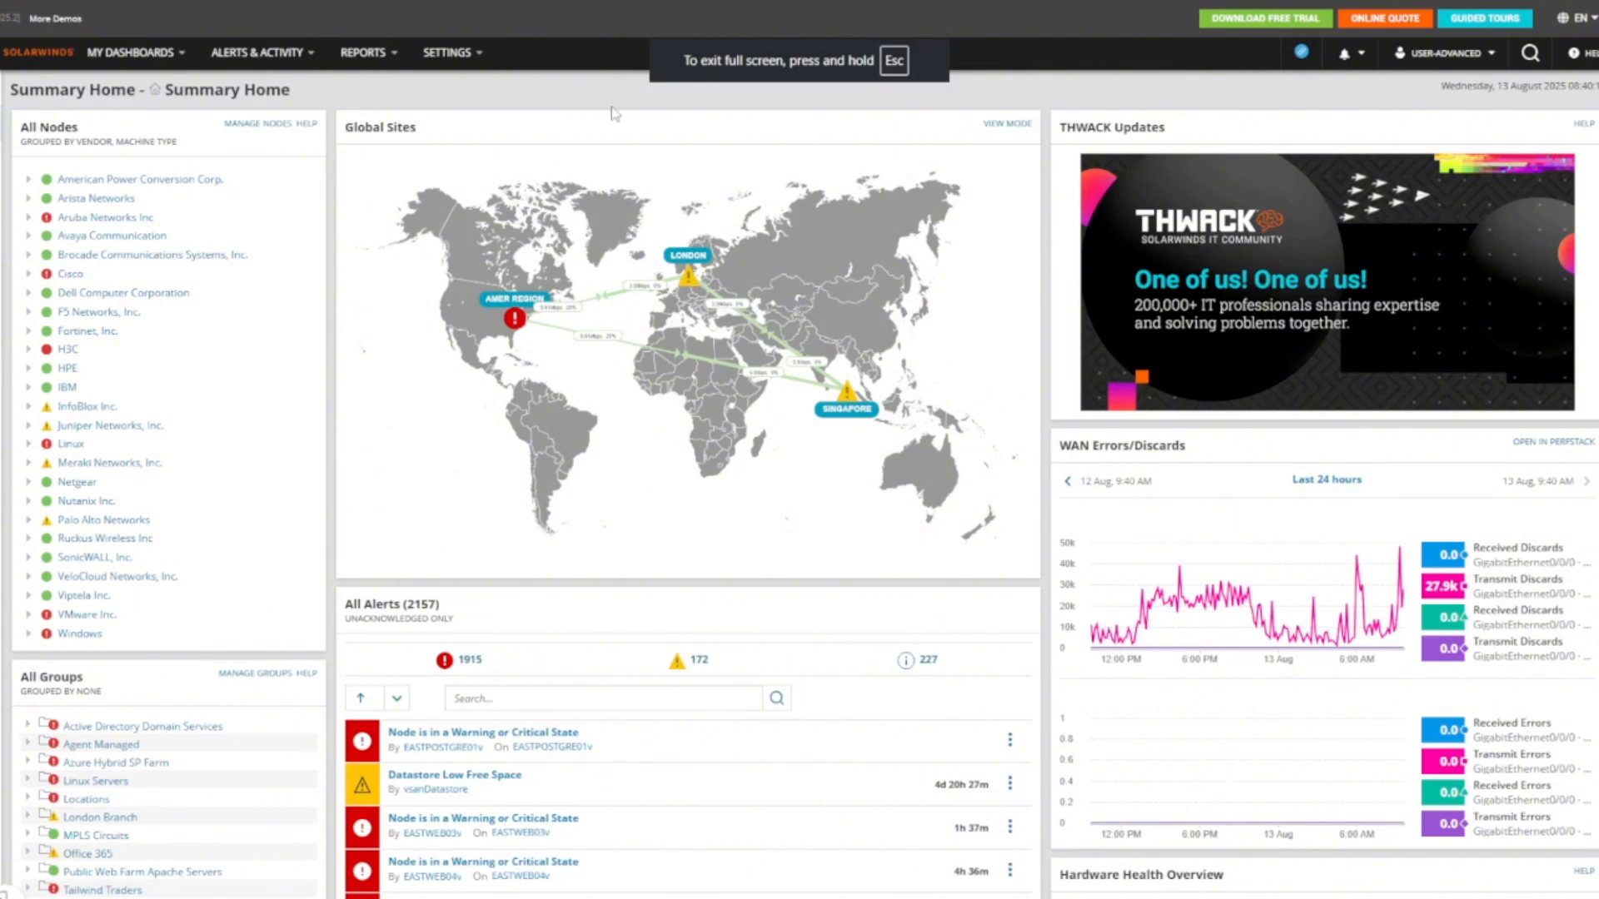
{"action": "left_click", "coordinate": [175, 55]}
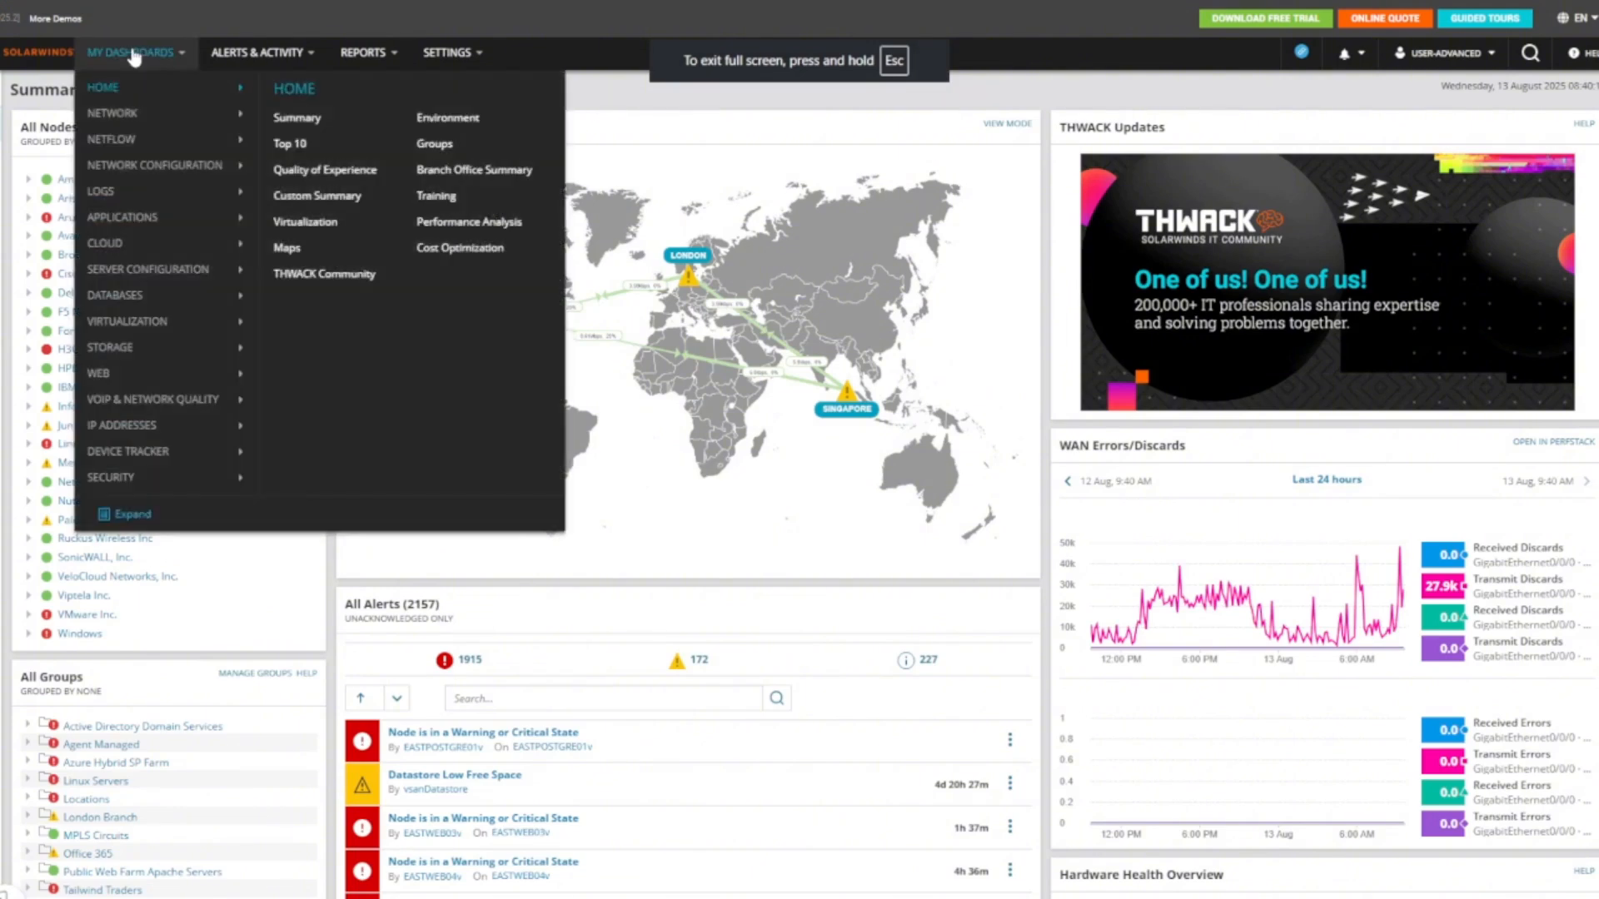
{"action": "left_click", "coordinate": [472, 228]}
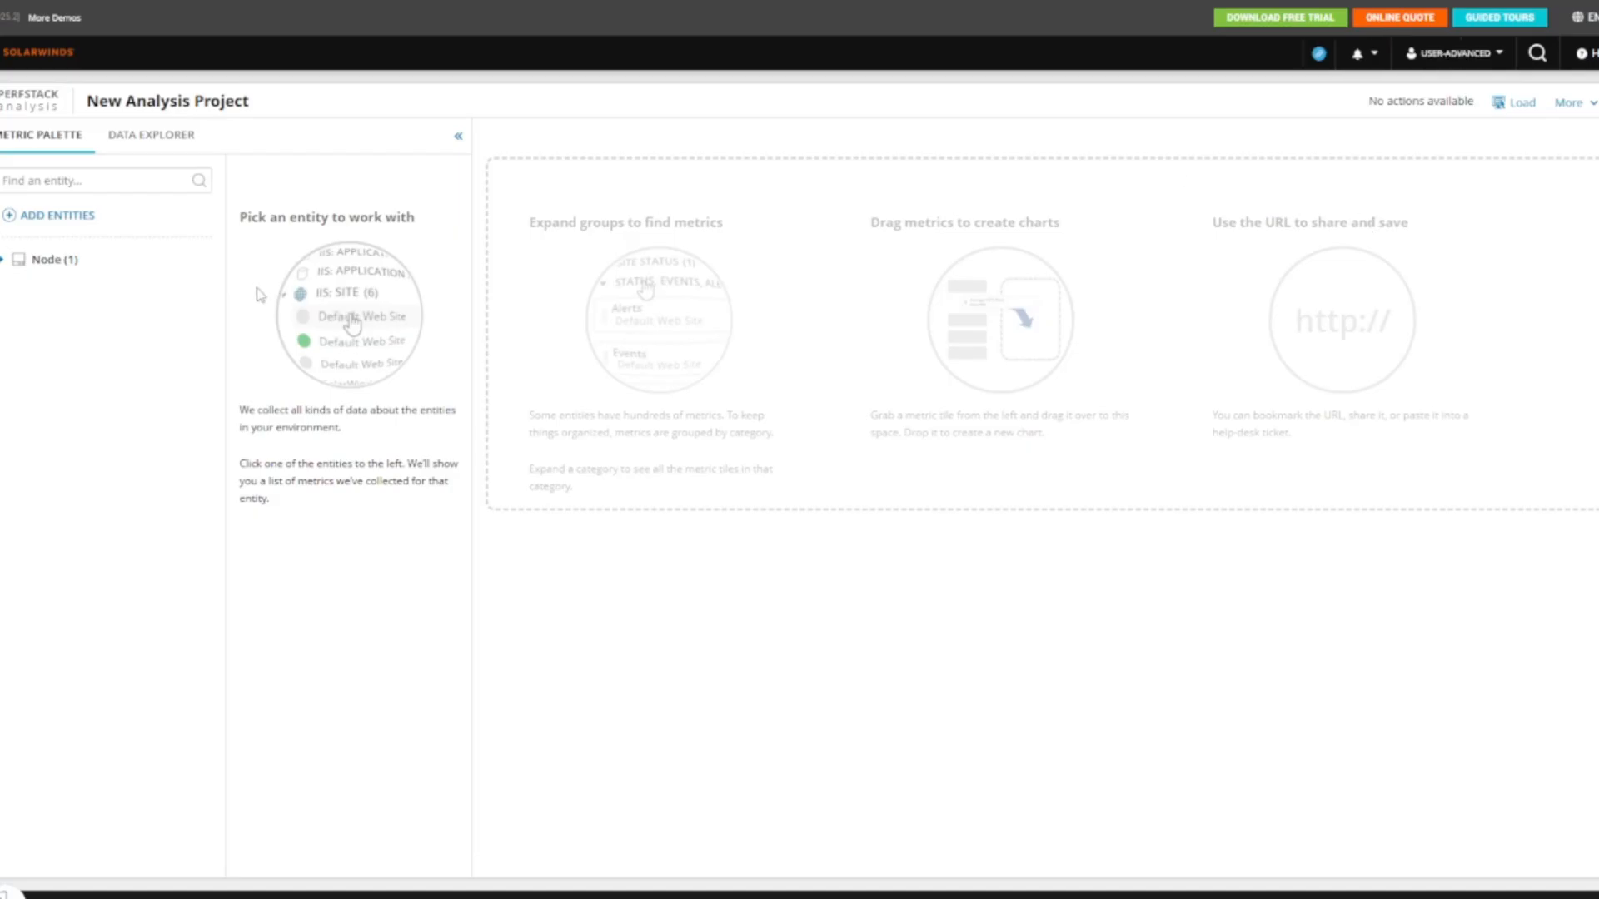
Expand the Node group in the new analysis project and remove its node from the entity list
{"action": "left_click", "coordinate": [93, 276]}
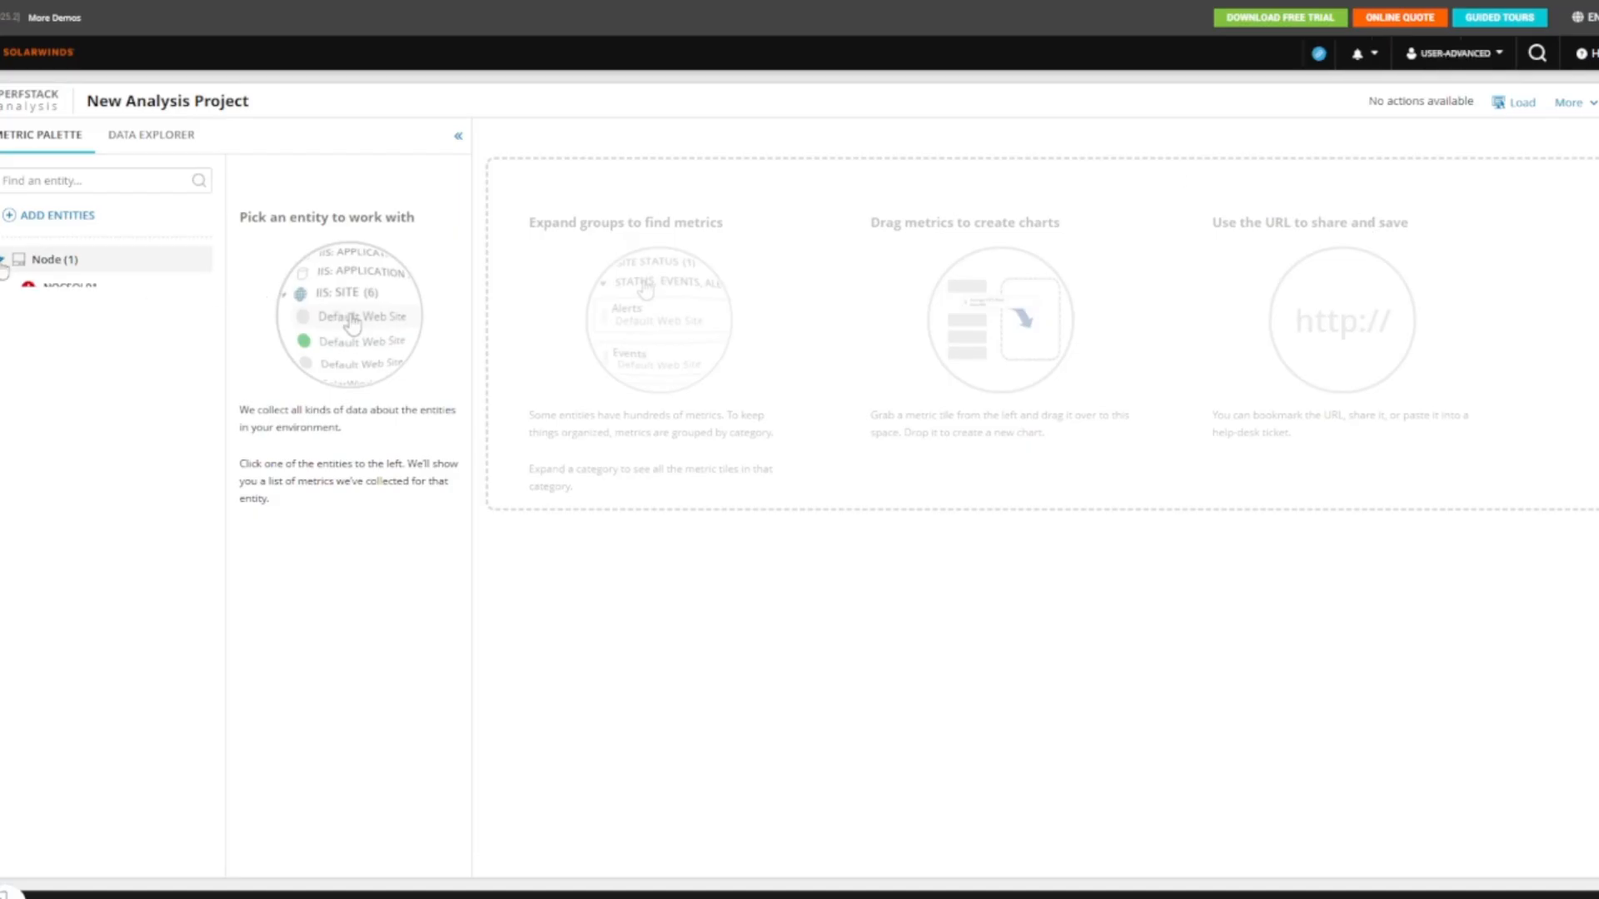
{"action": "left_click", "coordinate": [198, 288]}
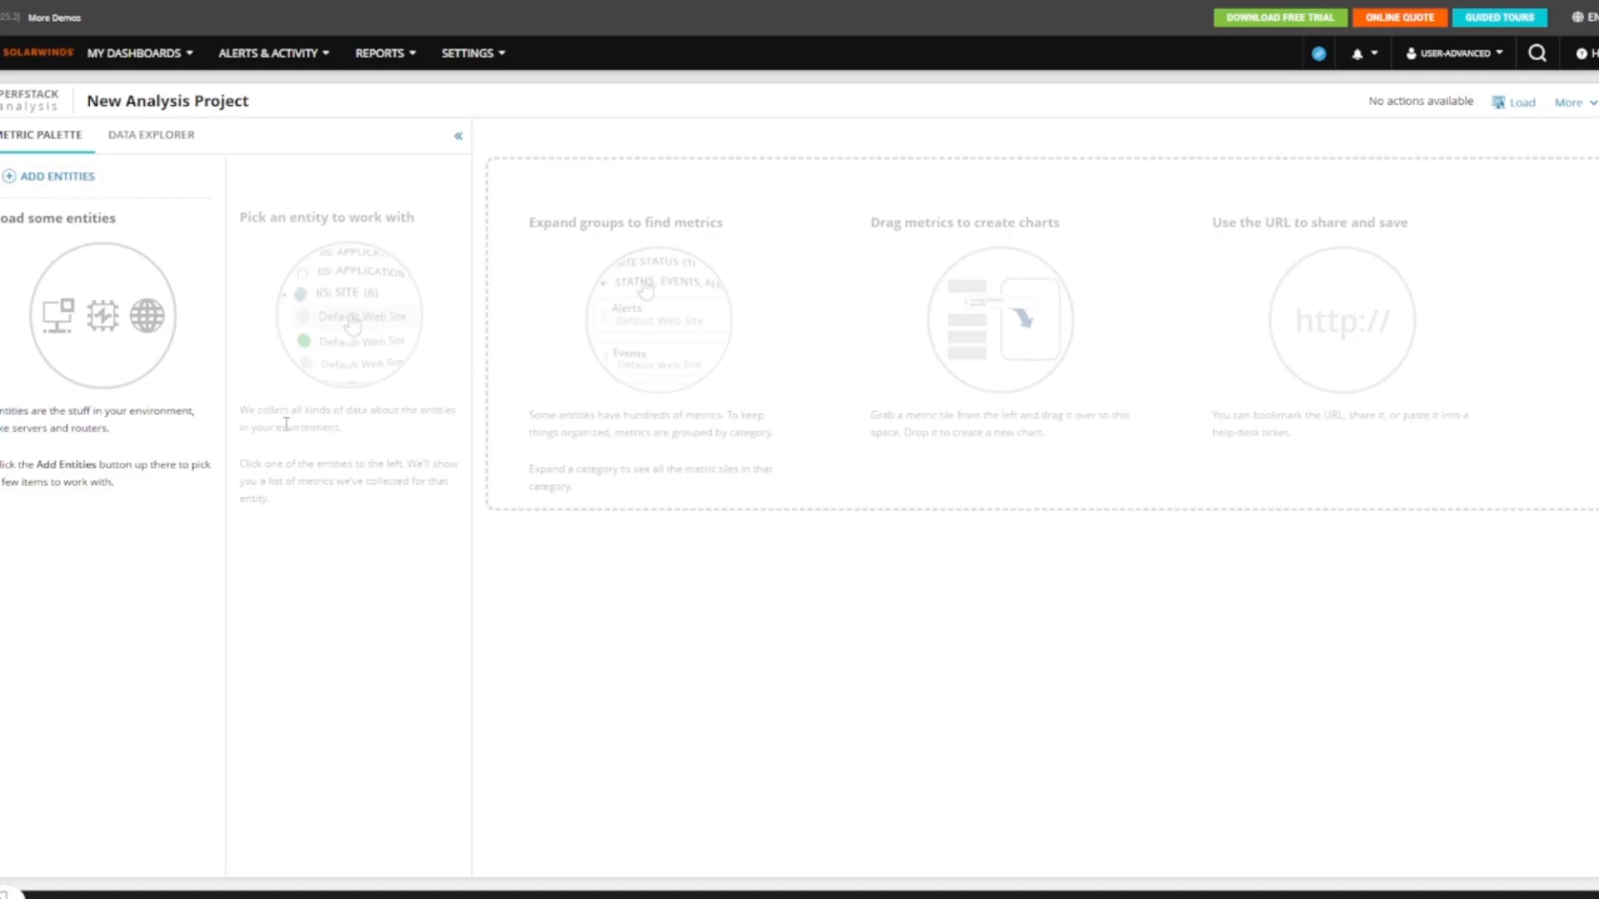
{"action": "left_click_drag", "start_coordinate": [358, 435], "coordinate": [234, 413]}
{"action": "left_click", "coordinate": [466, 325]}
{"action": "left_click", "coordinate": [66, 173]}
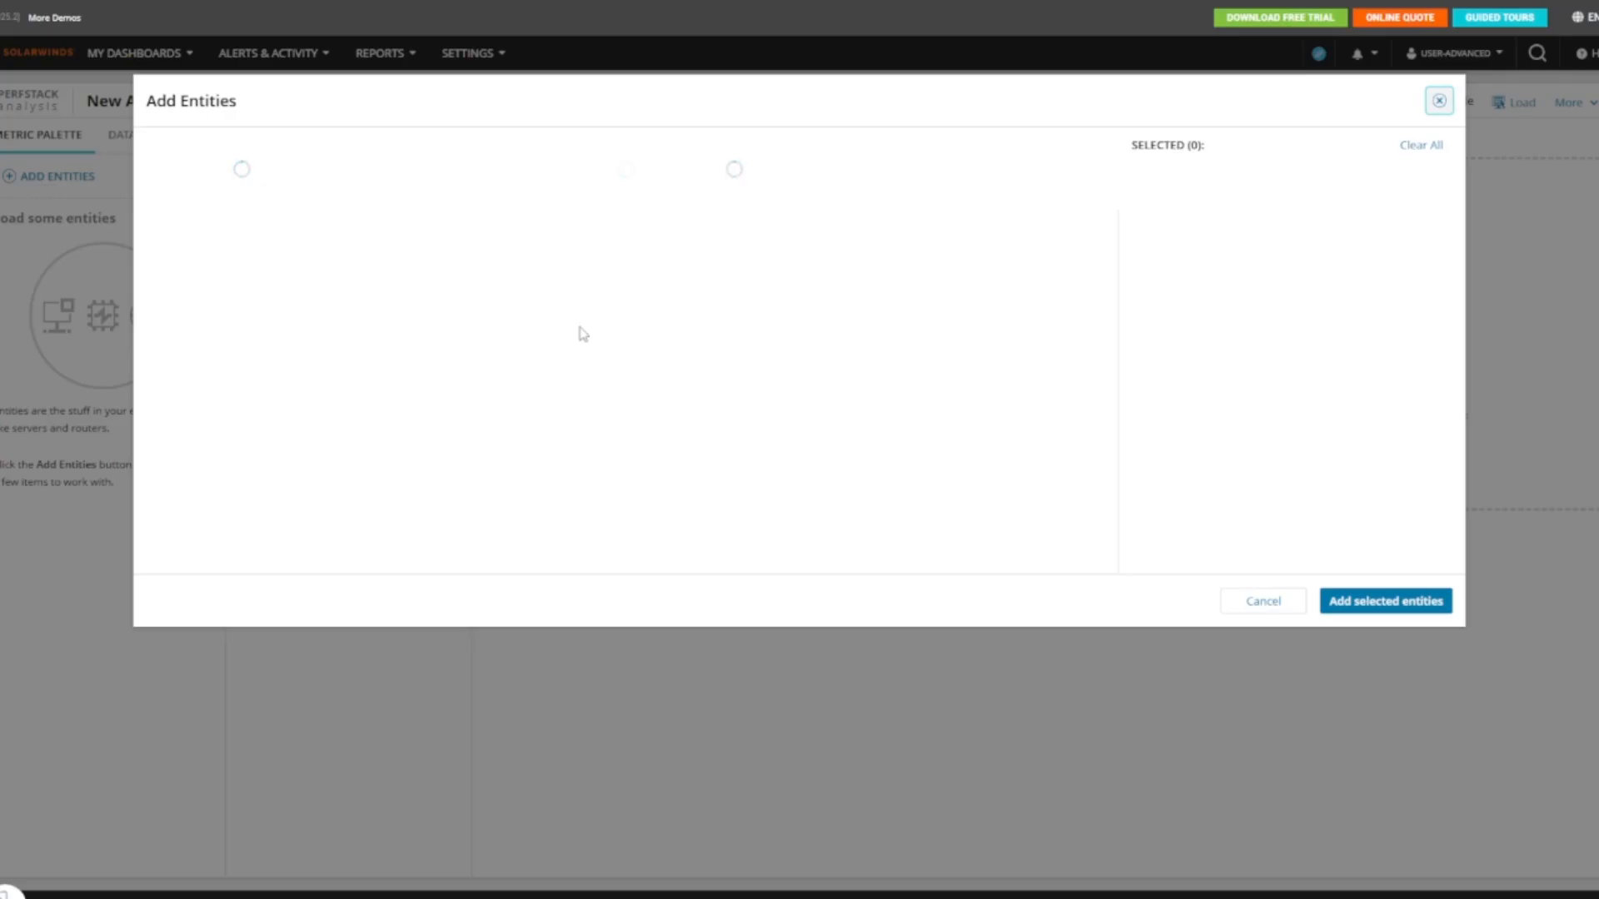
{"action": "left_click", "coordinate": [1263, 600]}
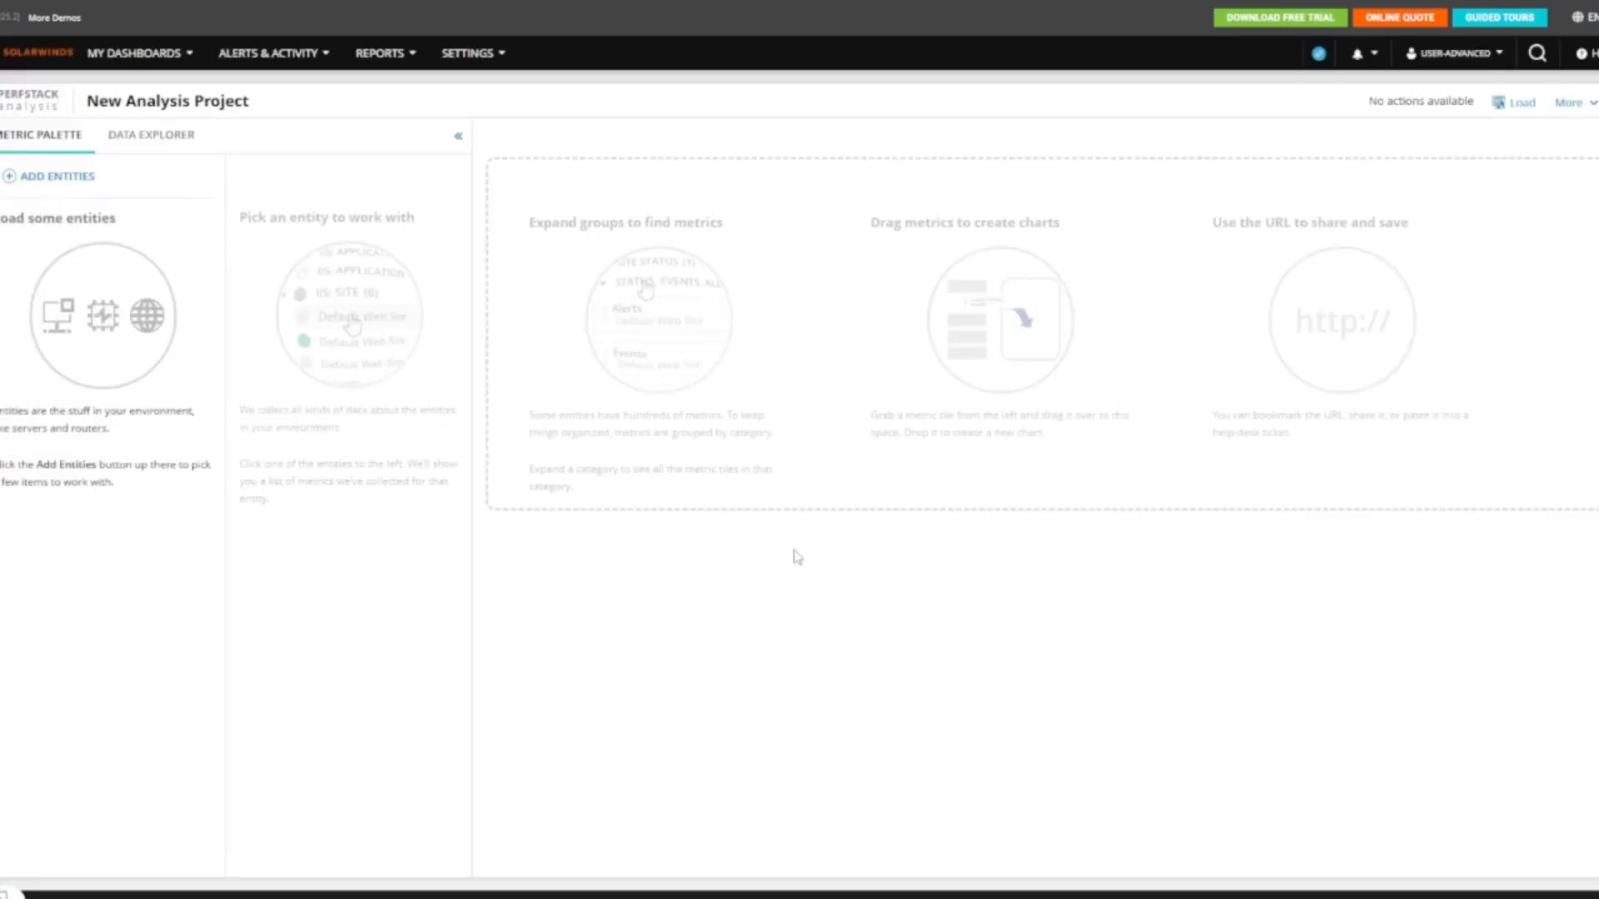
{"action": "left_click", "coordinate": [60, 176]}
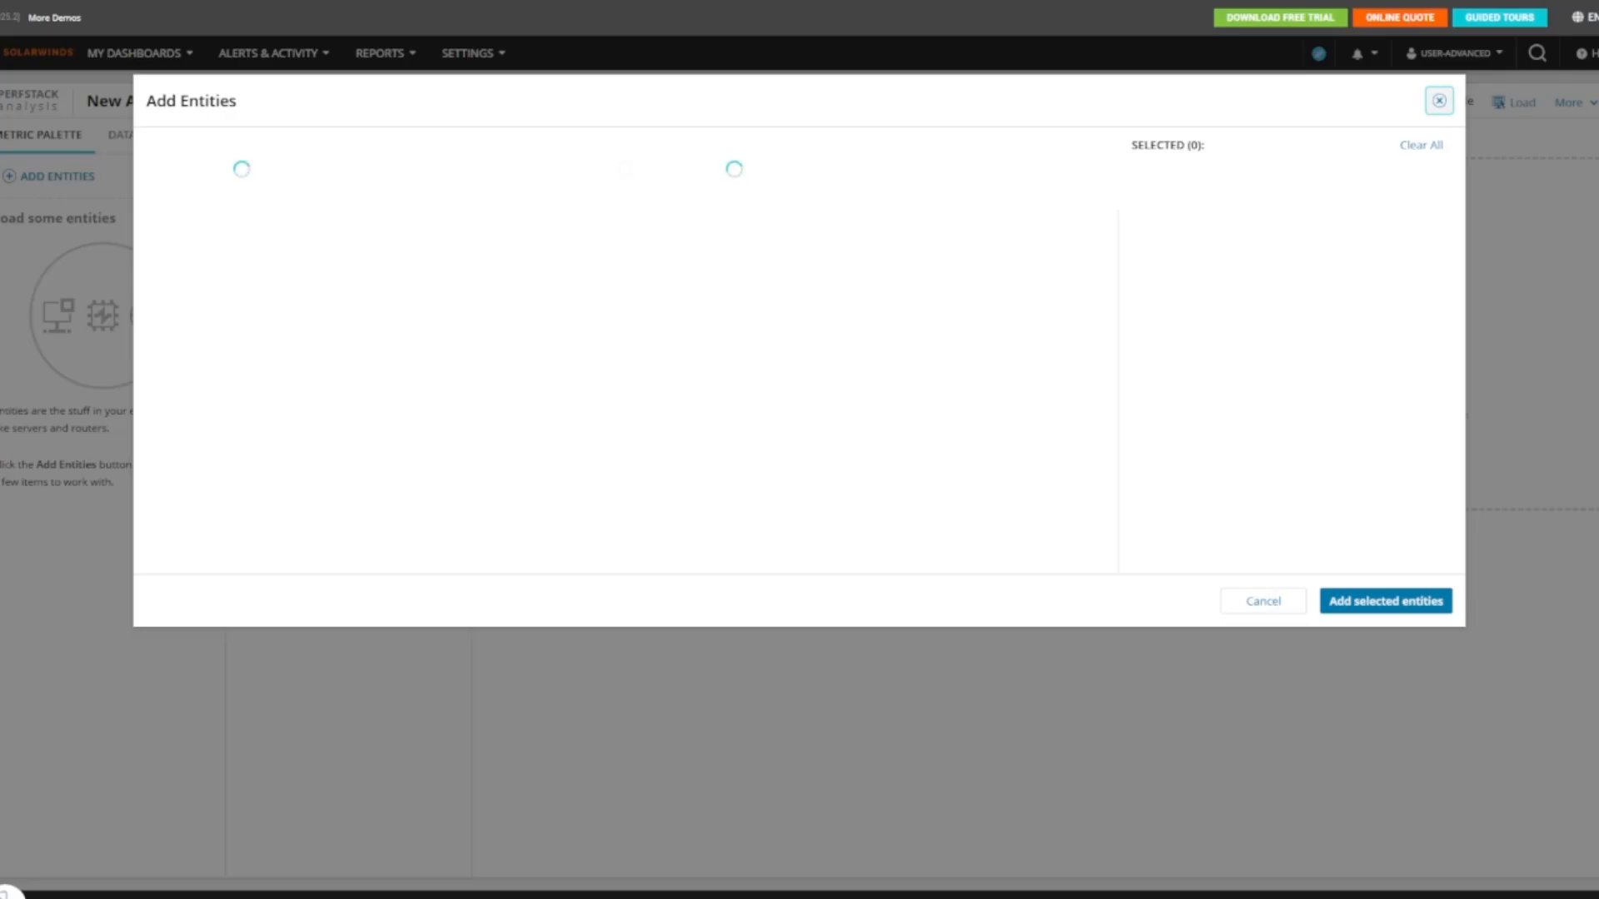
{"action": "left_click", "coordinate": [1426, 147]}
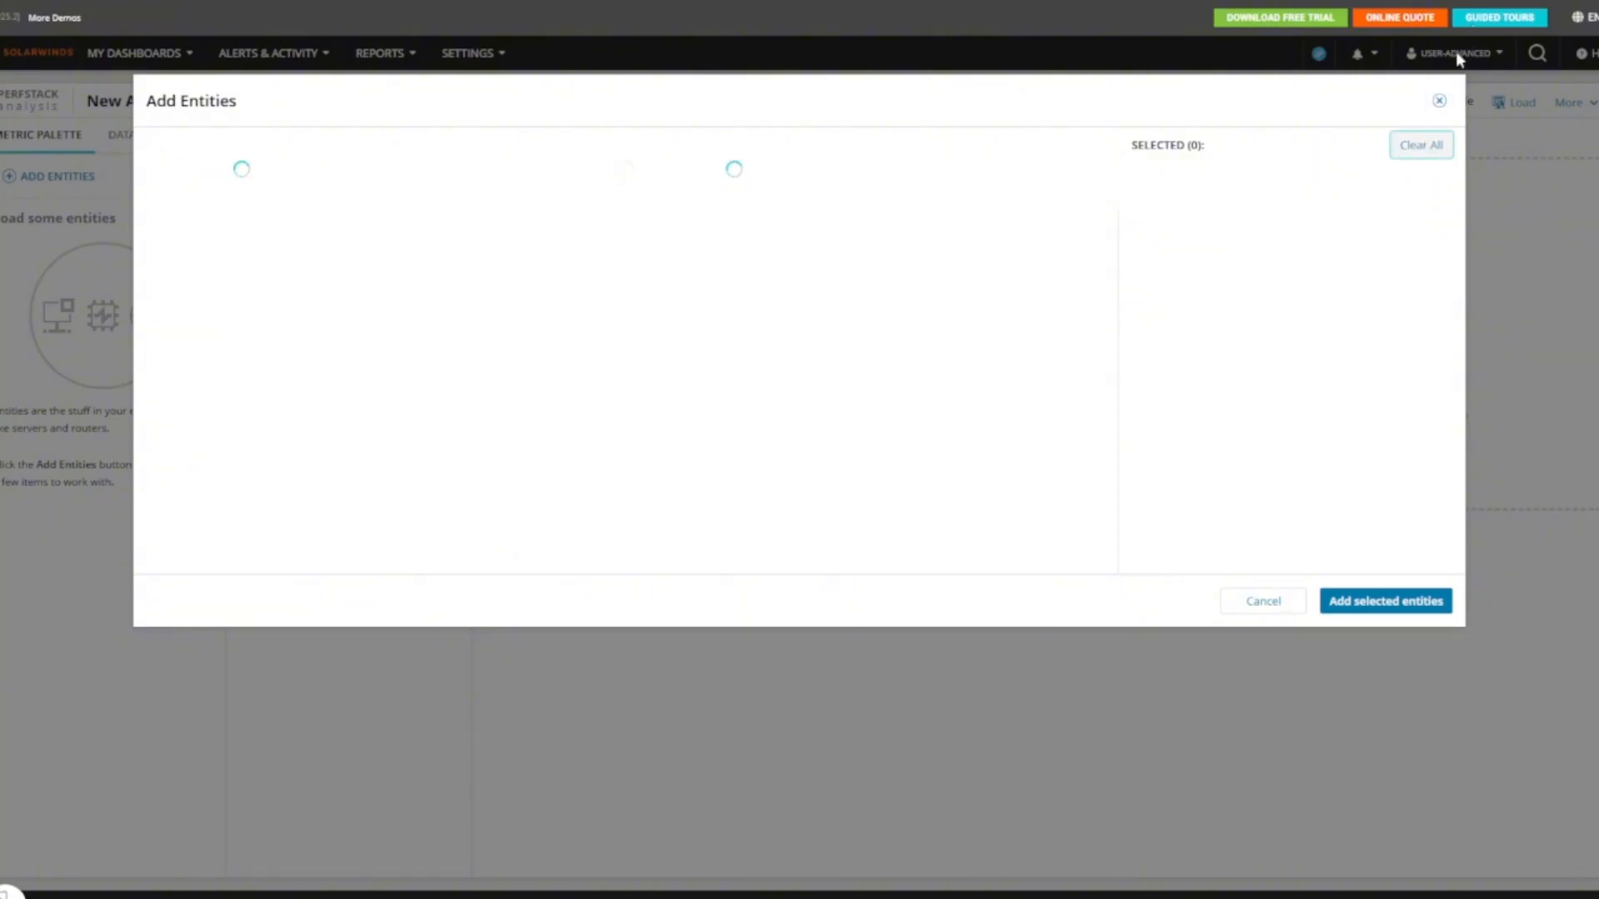
{"action": "left_click", "coordinate": [1439, 101]}
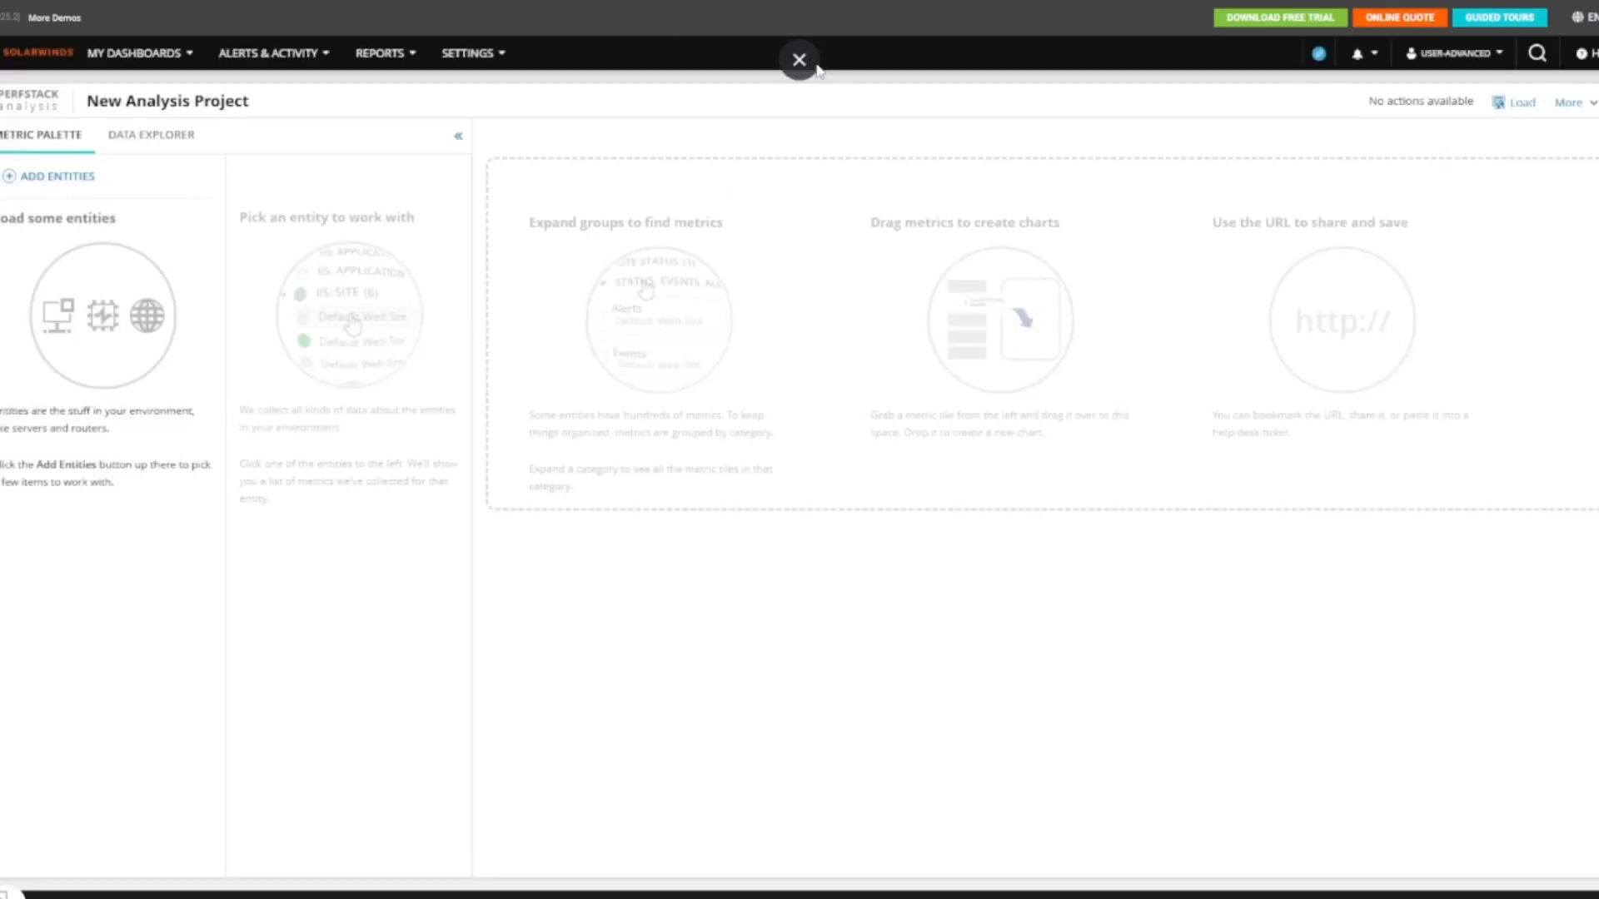
Close the other browser tab and reload Performance Analysis with the project ID removed from the page address
{"action": "left_click", "coordinate": [802, 62]}
{"action": "left_click", "coordinate": [393, 17]}
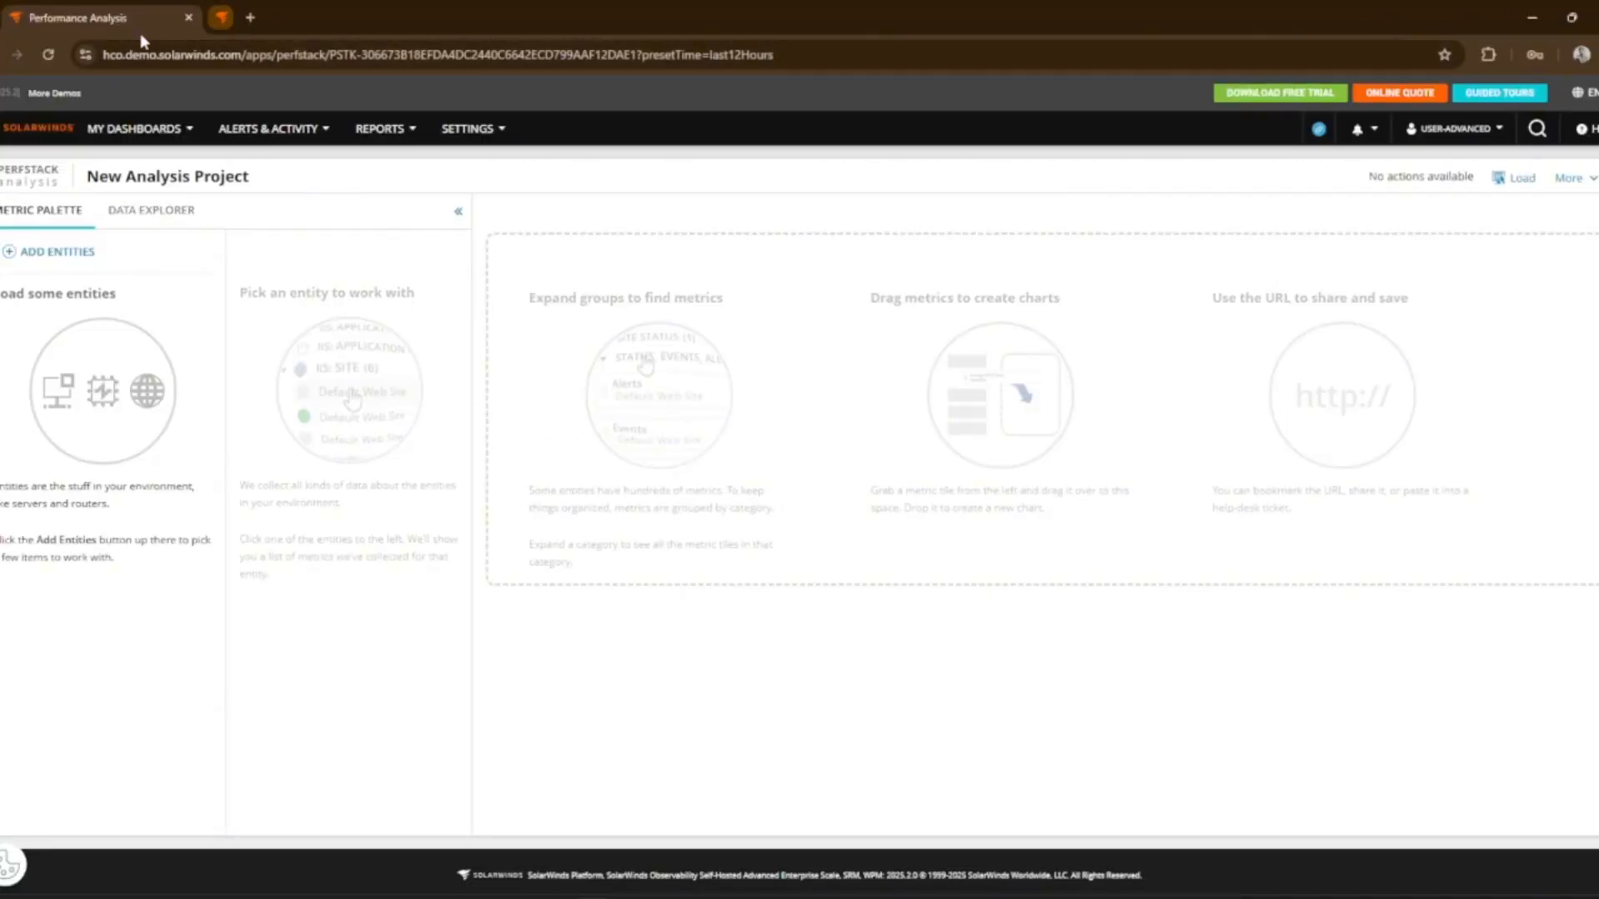
{"action": "left_click", "coordinate": [49, 55]}
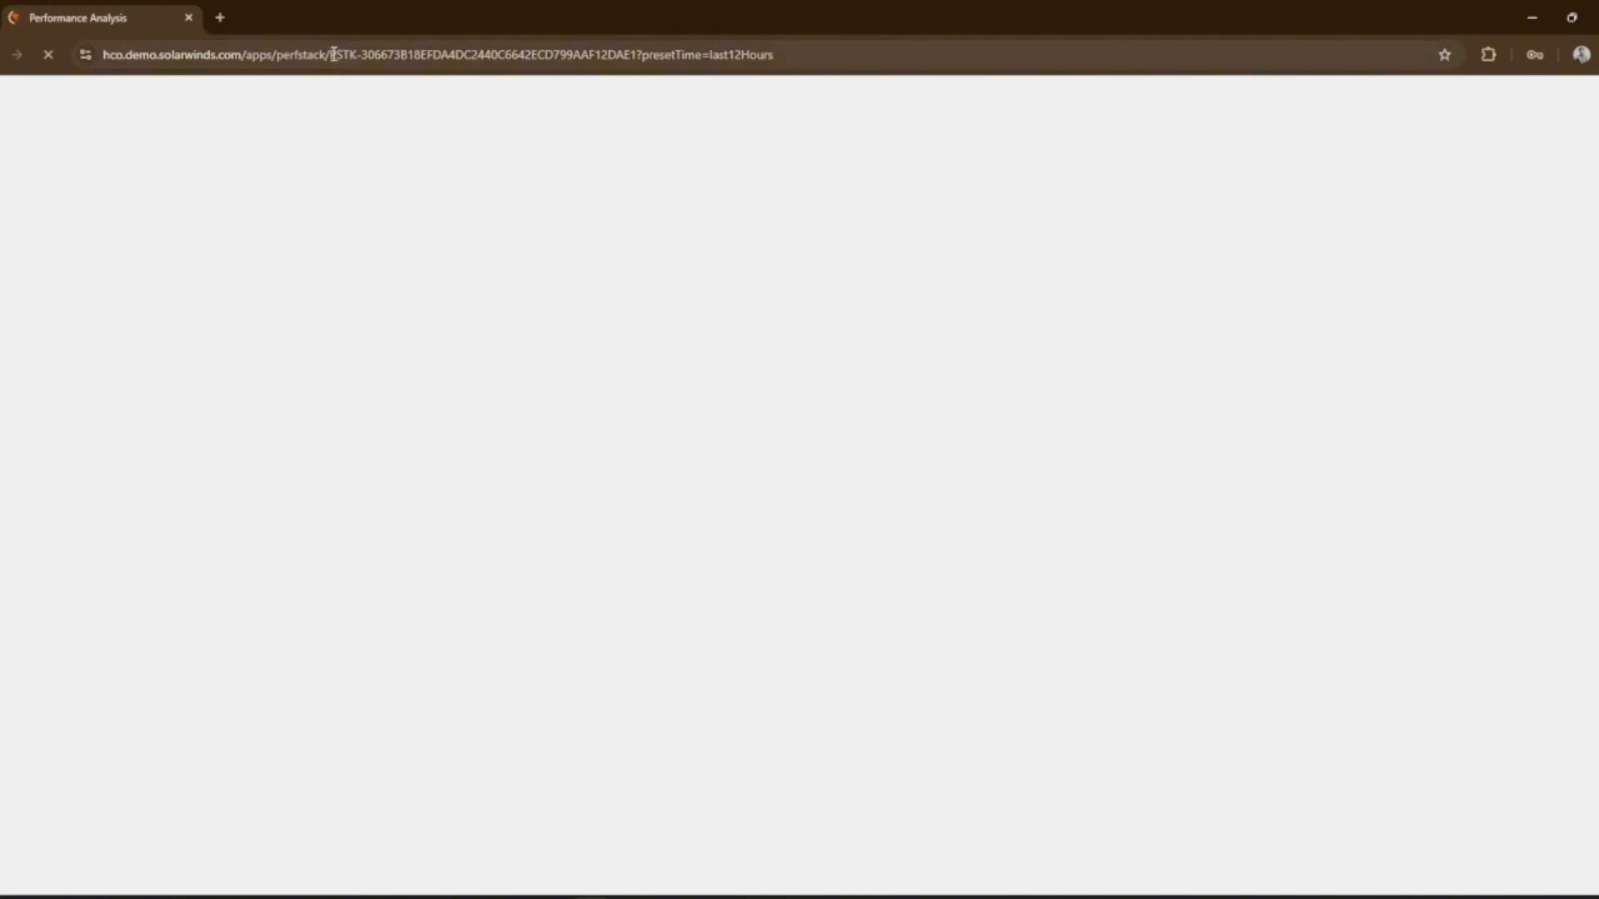
{"action": "left_click_drag", "start_coordinate": [333, 54], "coordinate": [861, 47]}
{"action": "key", "text": "BackSpace"}
{"action": "key", "text": "Return"}
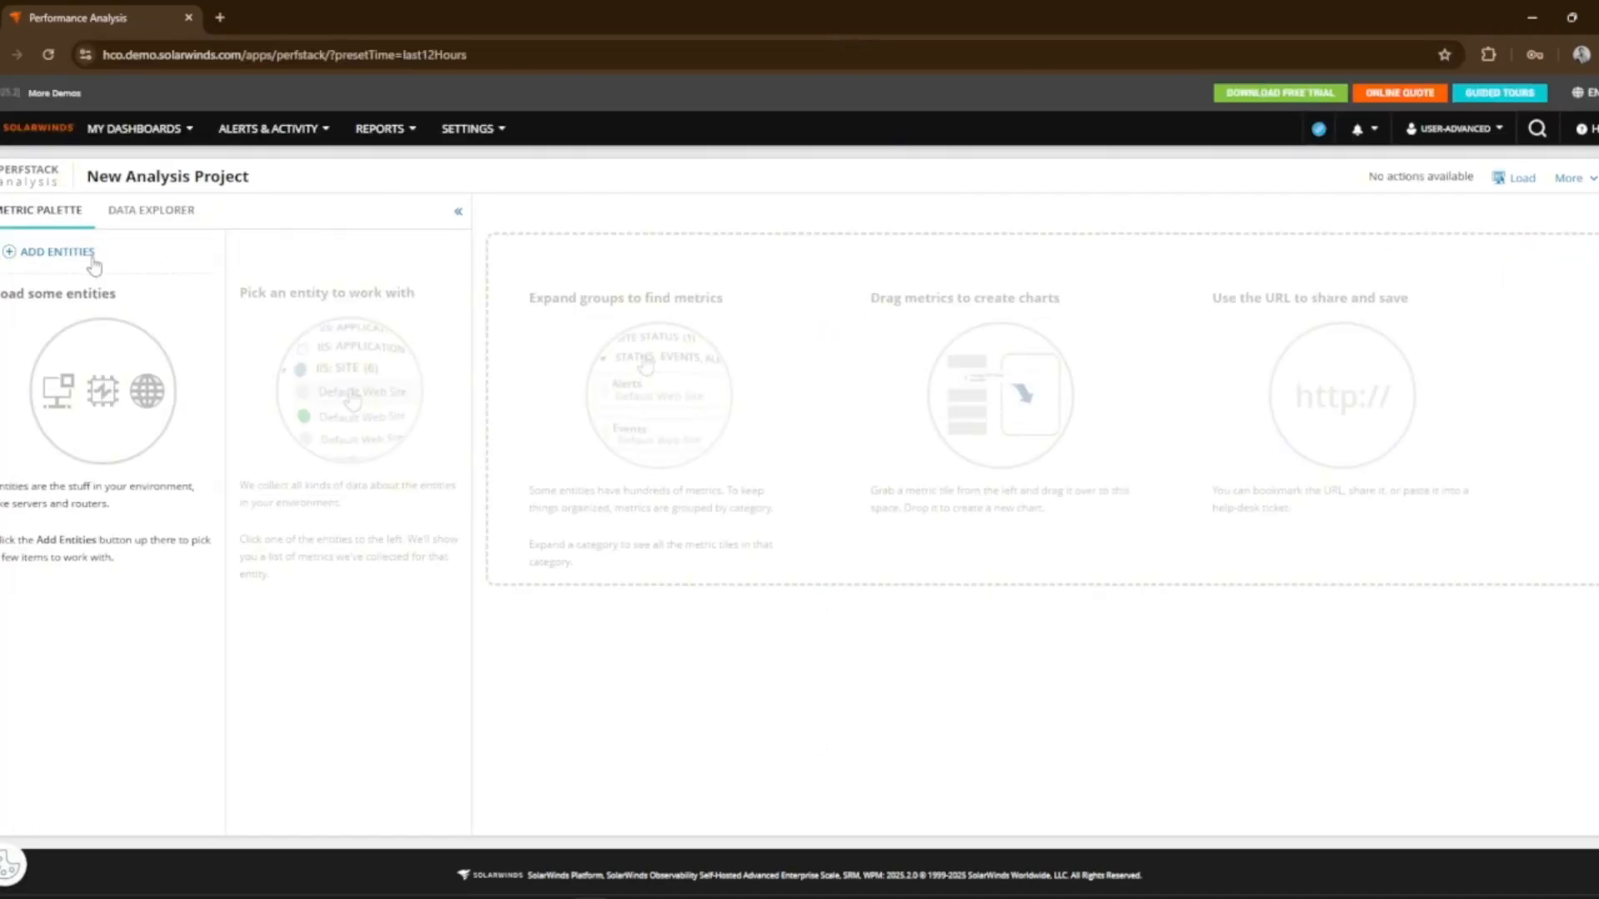
Start adding entities to the analysis project, search for "east" and select EAST-4506E-CORE
{"action": "left_click", "coordinate": [58, 251]}
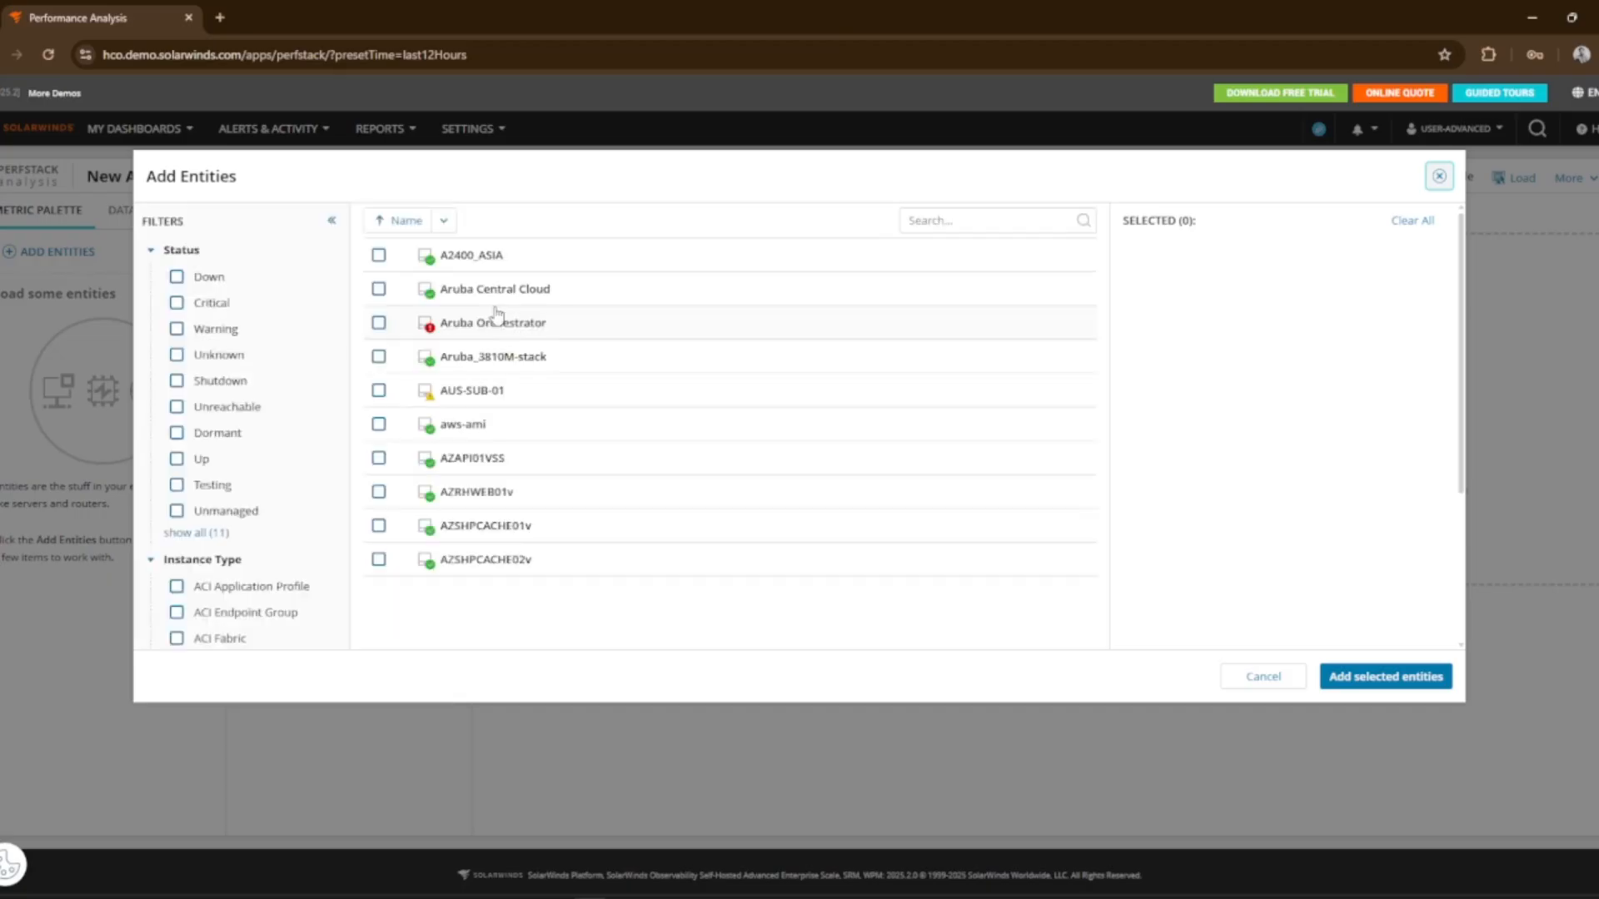
{"action": "left_click", "coordinate": [970, 218]}
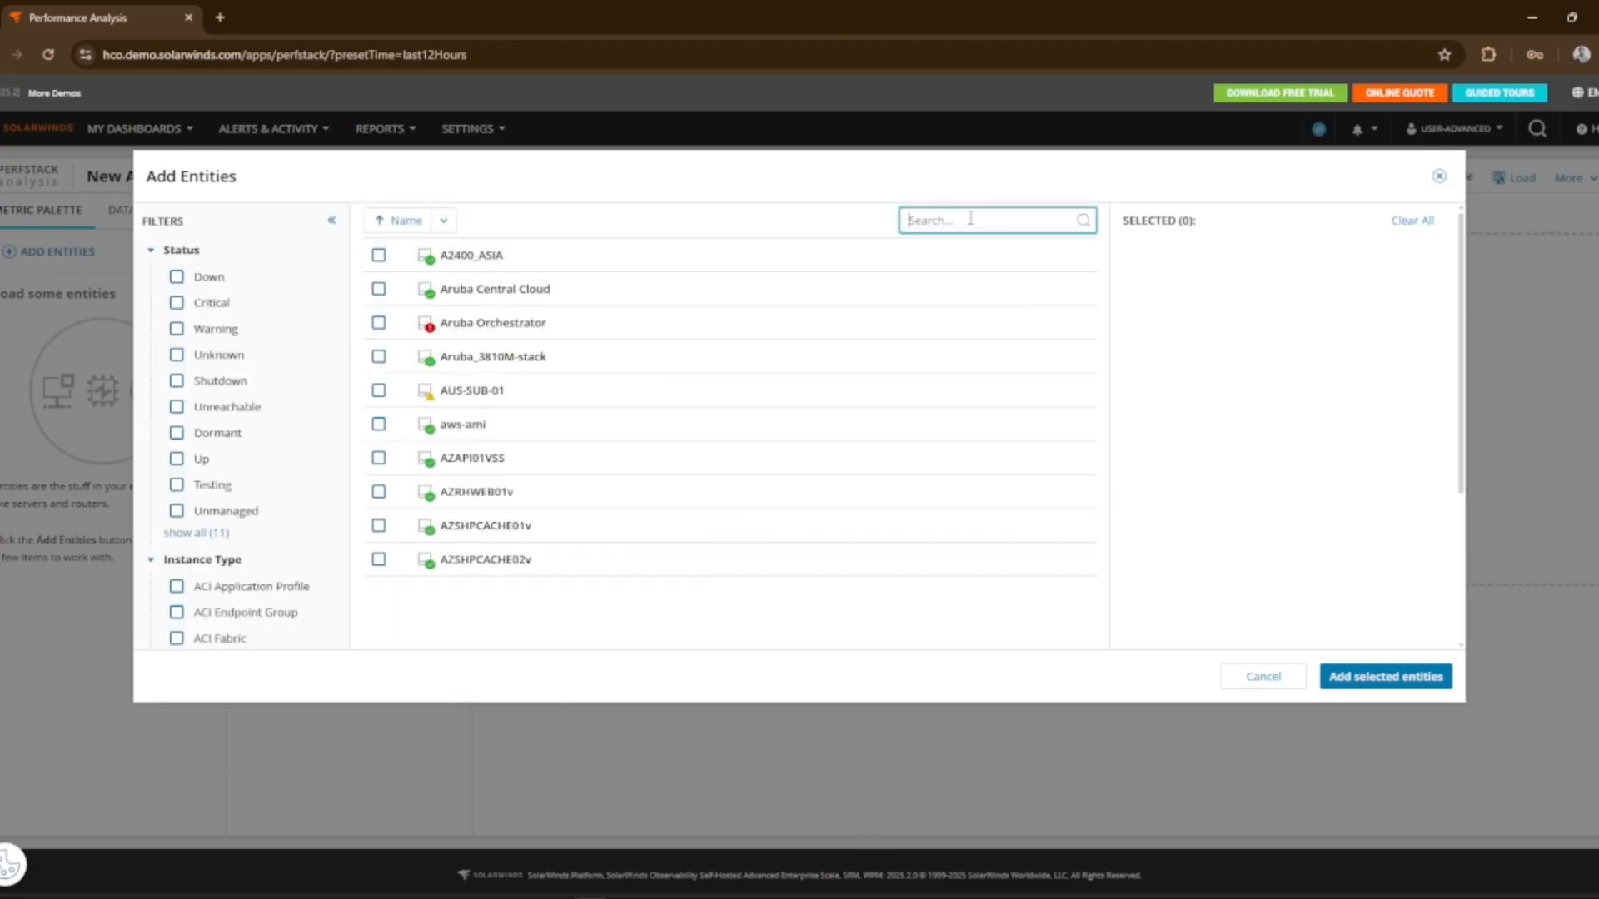
{"action": "type", "text": "east"}
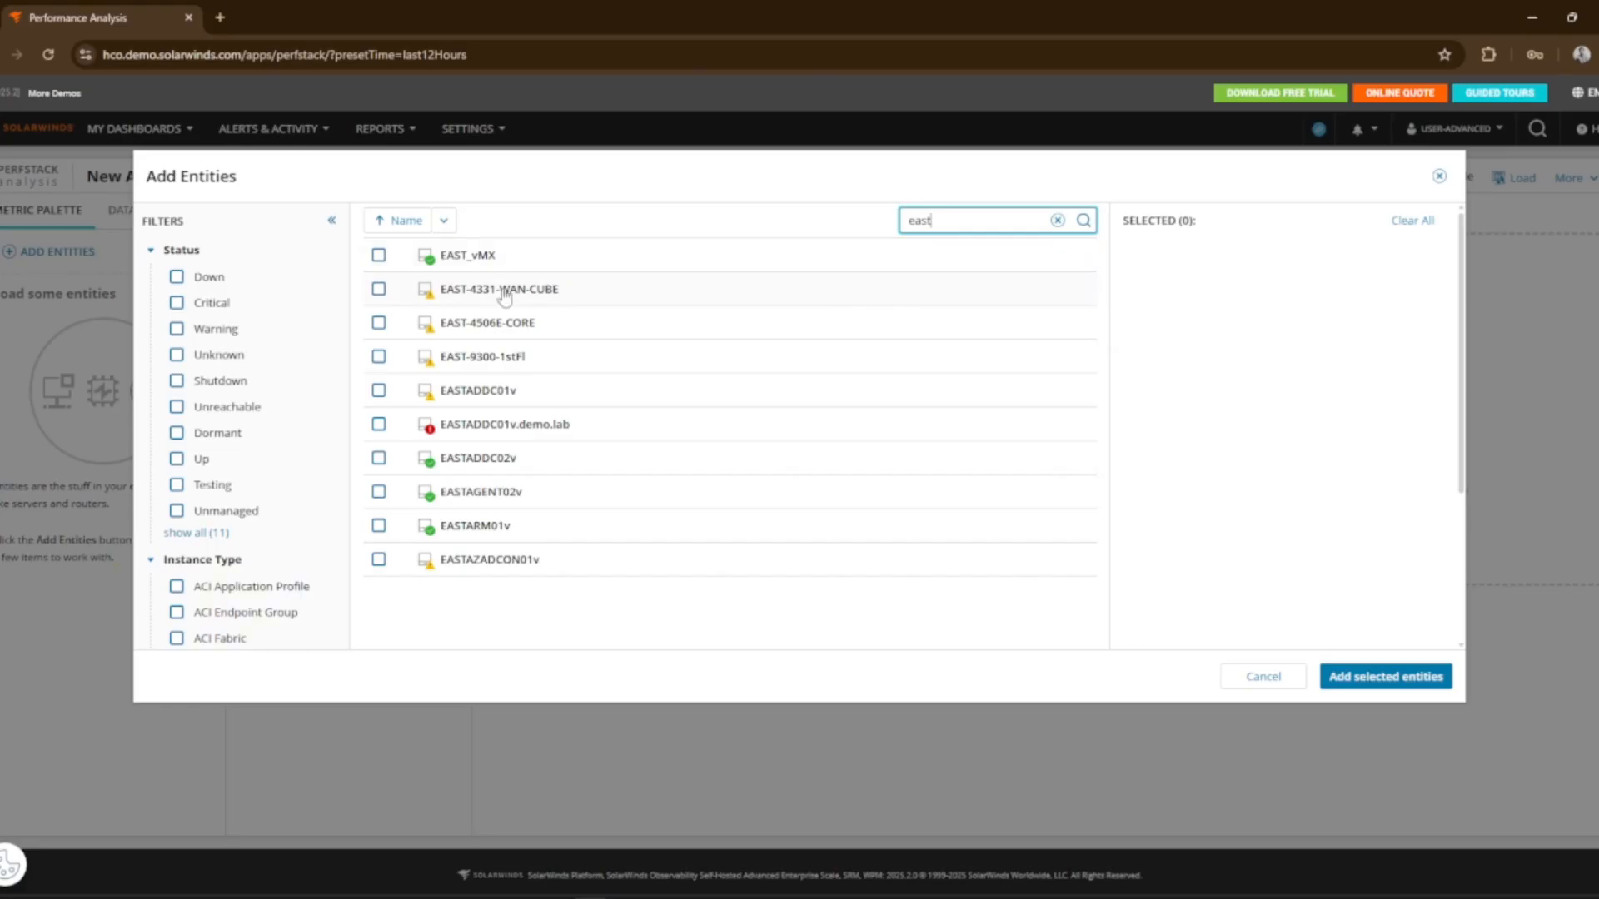
{"action": "left_click", "coordinate": [378, 322]}
Search the entities for "west" and add WEST-3850-CORE to the selection
{"action": "double_click", "coordinate": [928, 222]}
{"action": "type", "text": "west"}
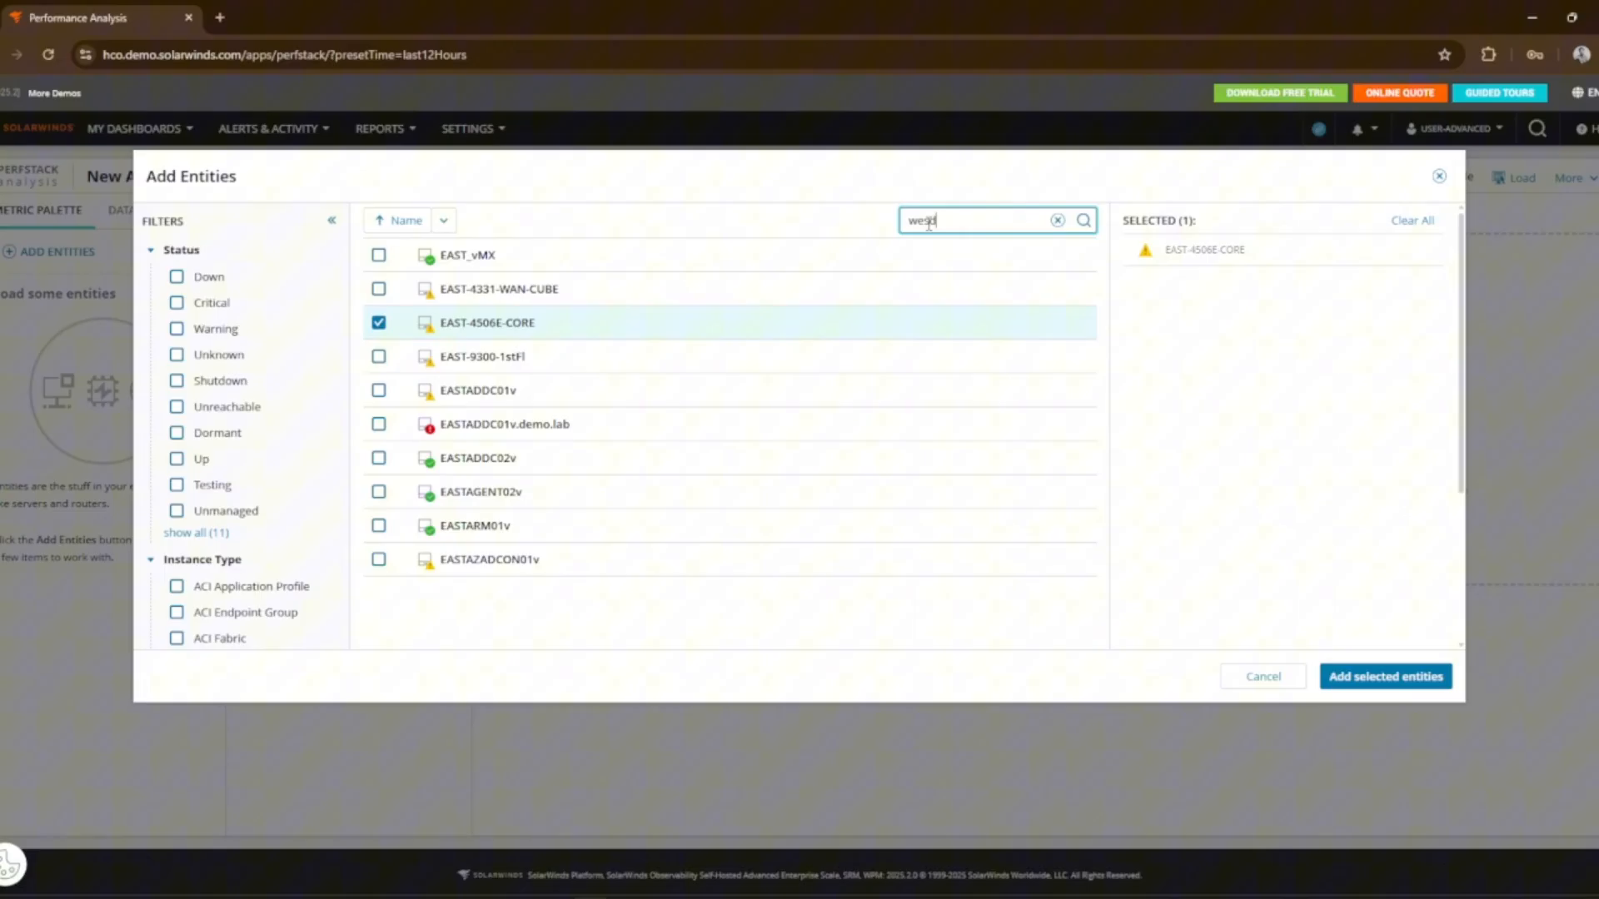
{"action": "key", "text": "BackSpace"}
{"action": "type", "text": "t"}
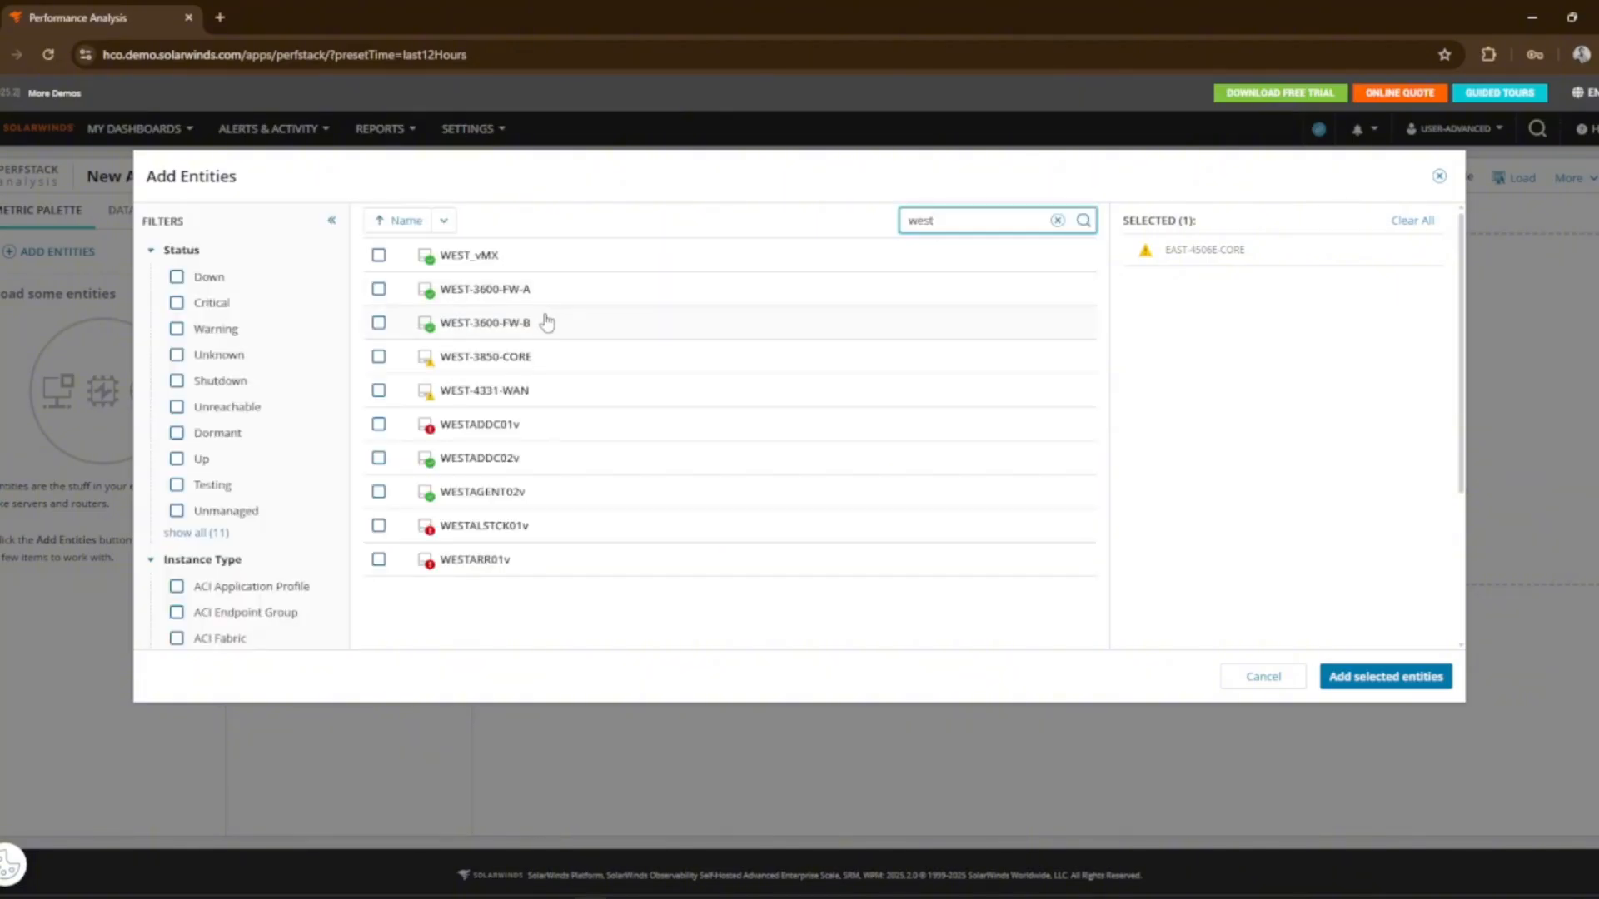
{"action": "left_click", "coordinate": [457, 360]}
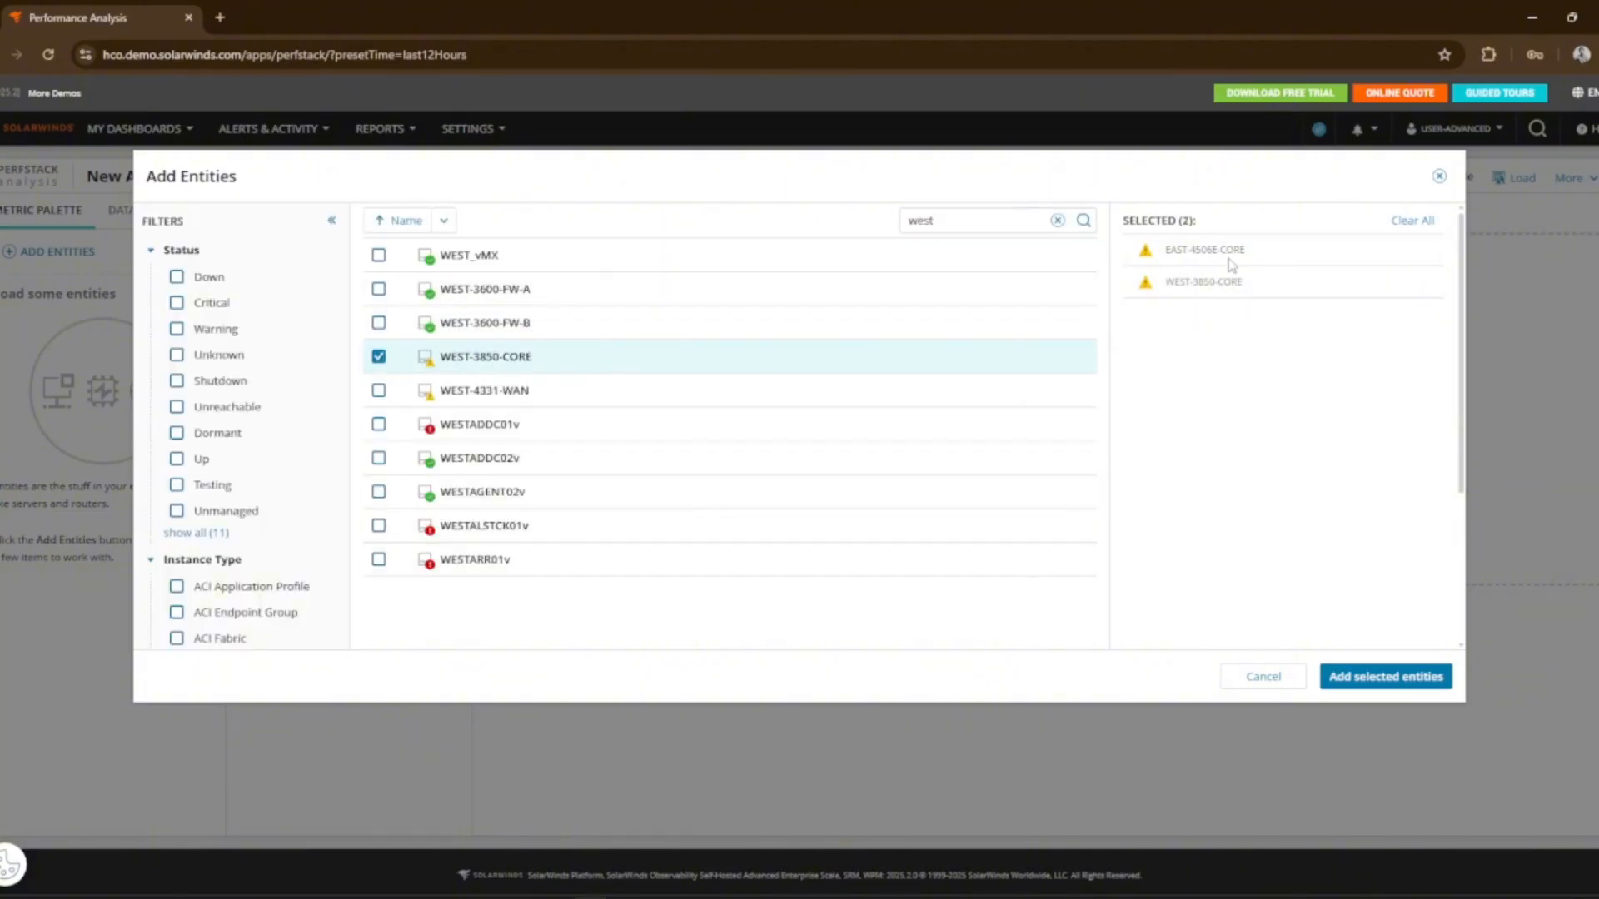
{"action": "scroll", "coordinate": [250, 558], "scroll_direction": "down", "scroll_amount": 2}
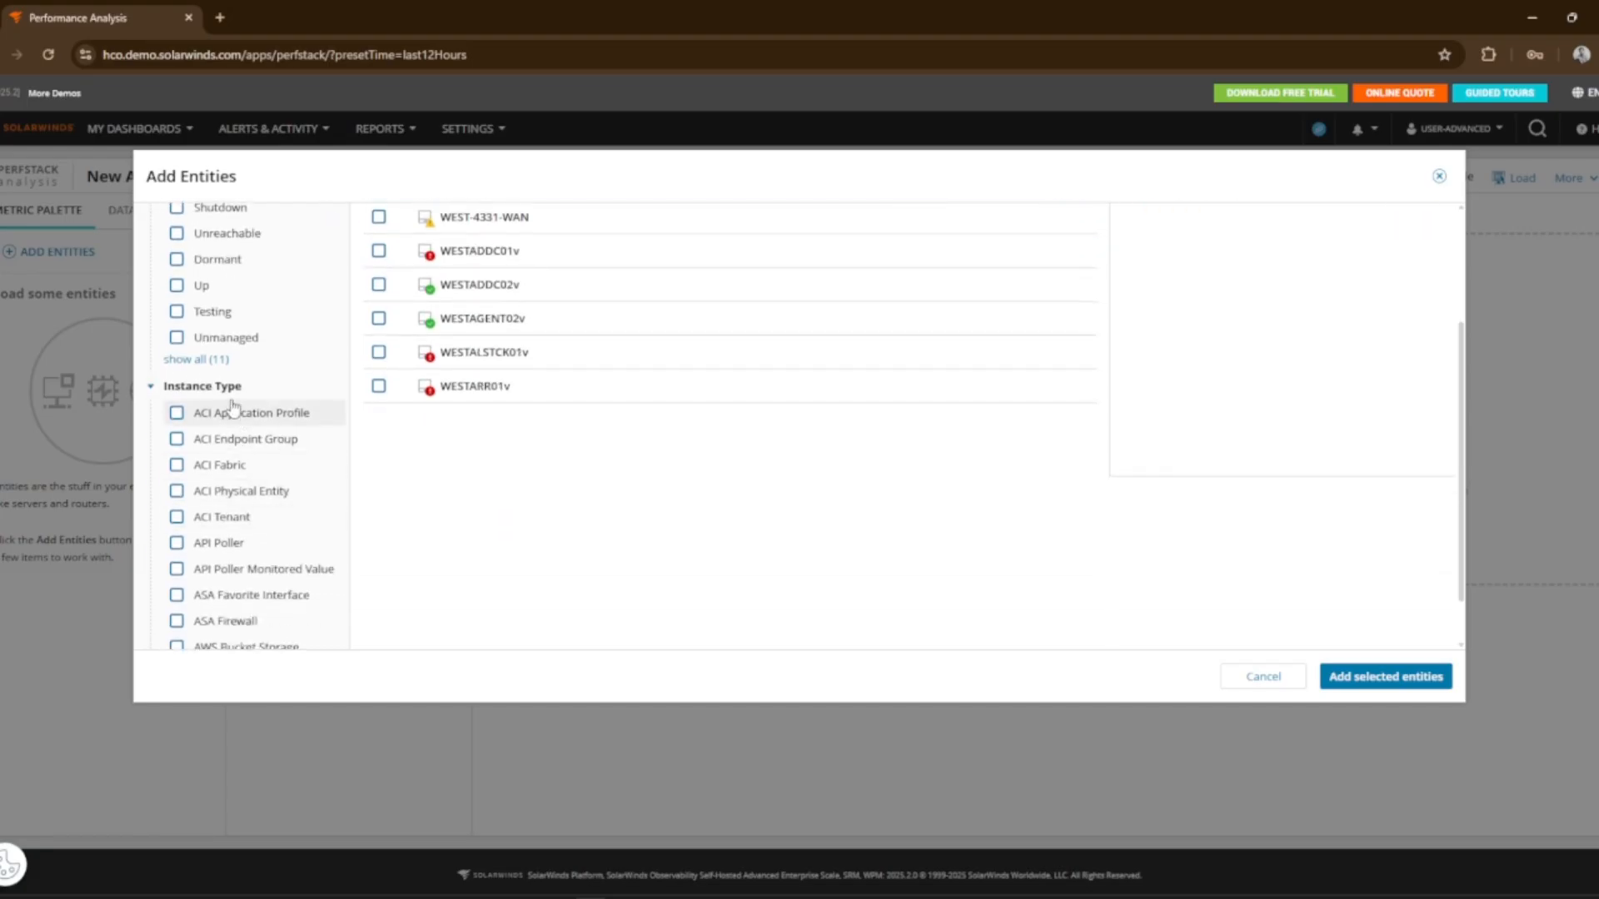
Search the full list of instance types for "volume" and leave it without selecting any
{"action": "scroll", "coordinate": [254, 441], "scroll_direction": "down", "scroll_amount": 1}
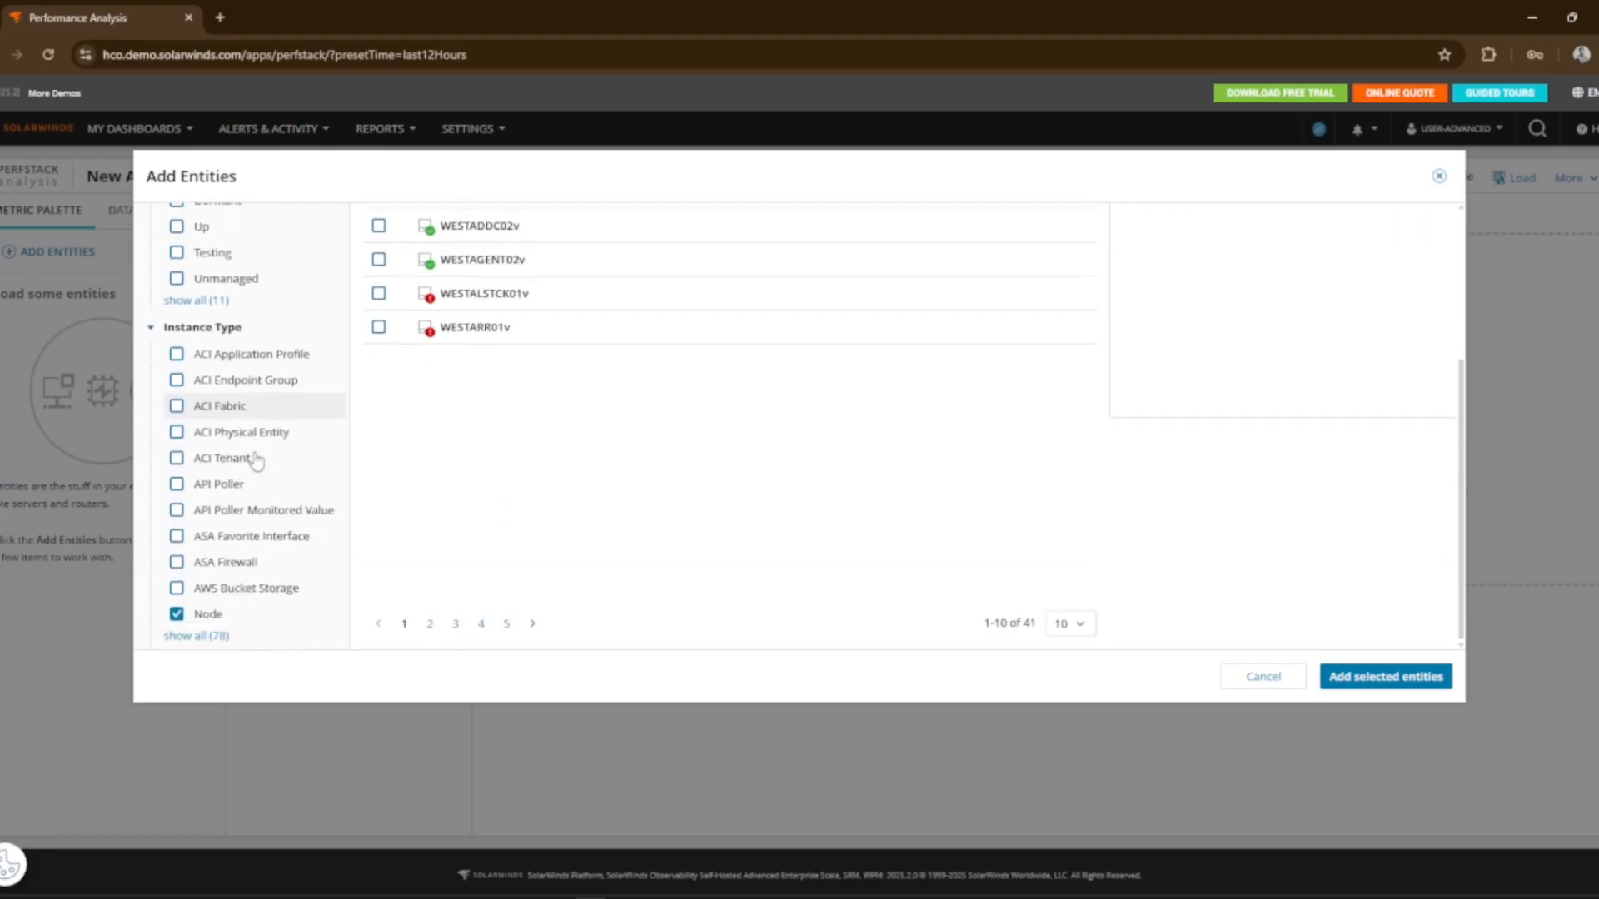
{"action": "left_click", "coordinate": [197, 637]}
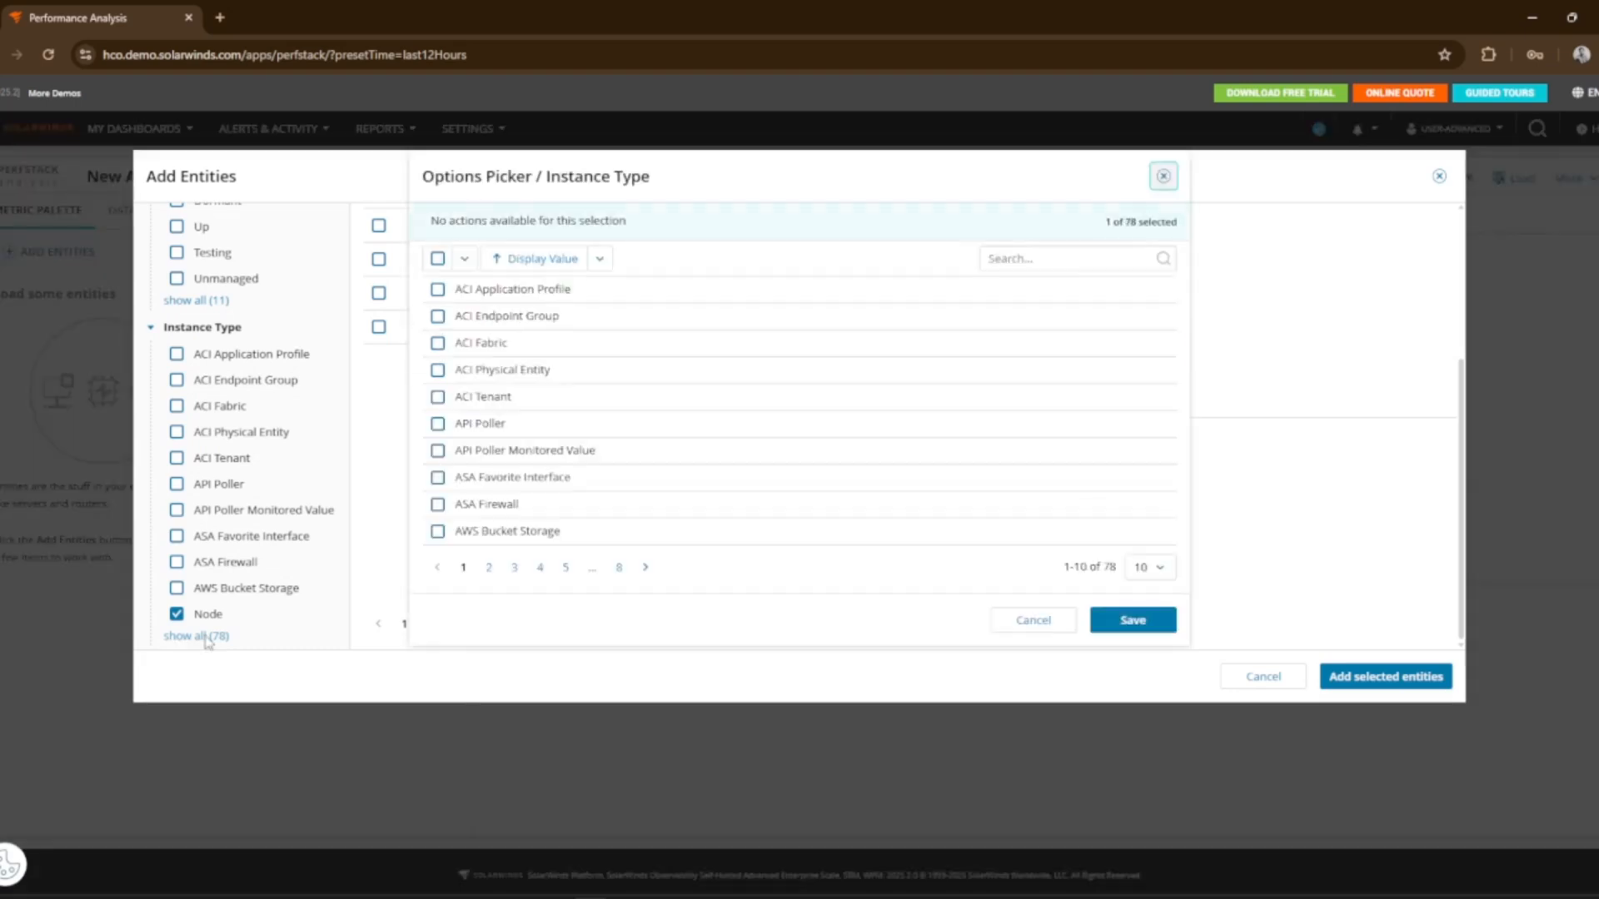
{"action": "left_click", "coordinate": [1033, 256]}
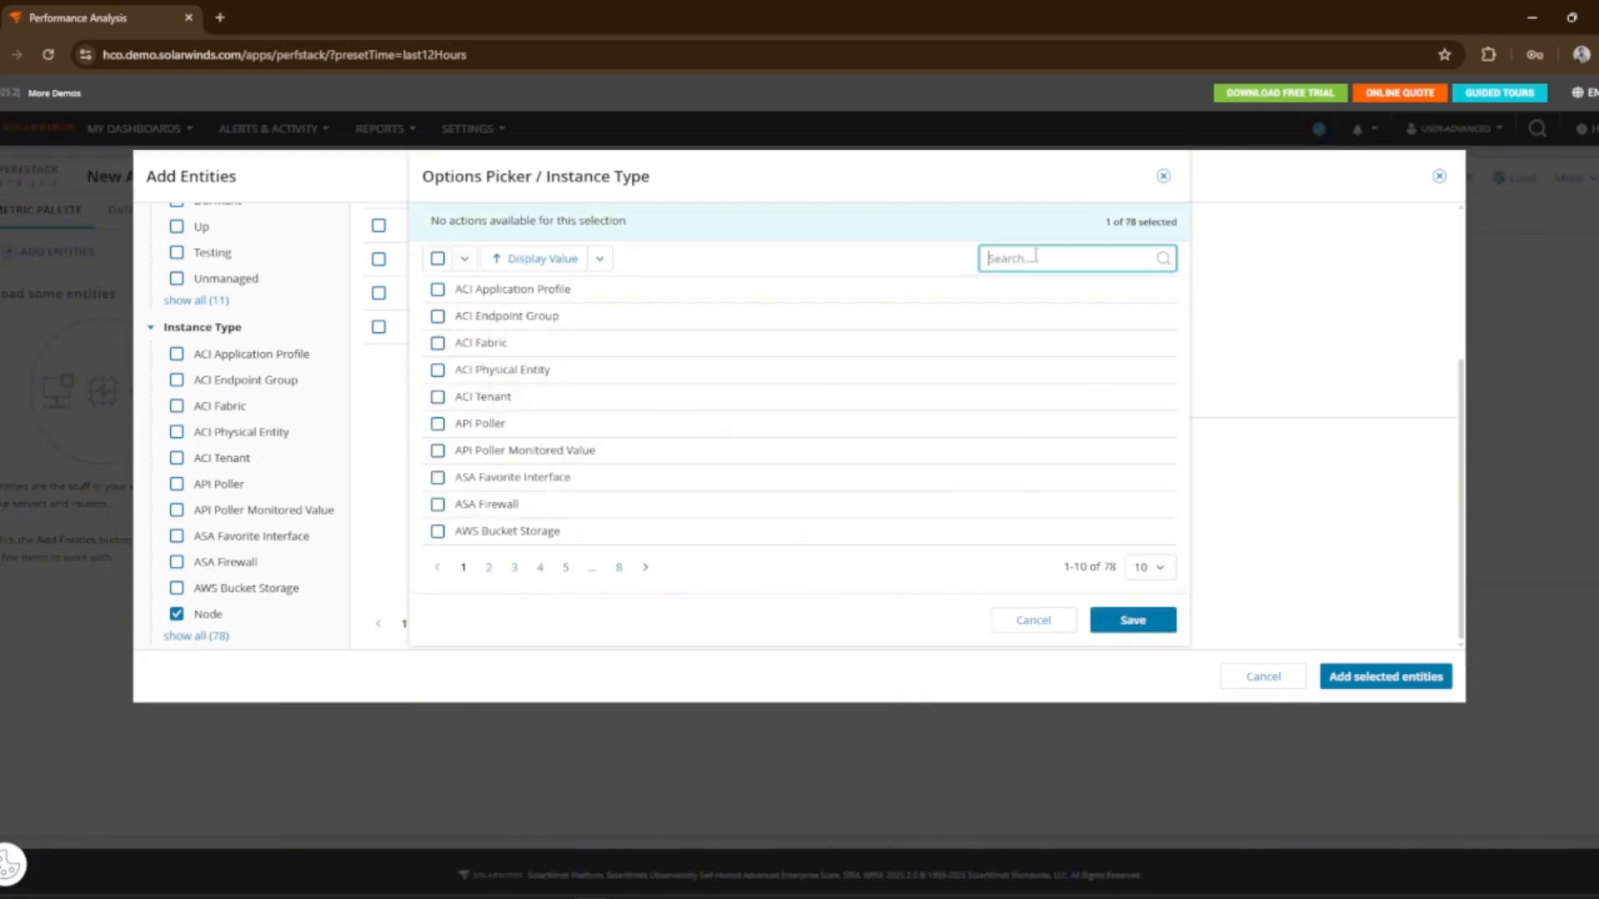
{"action": "type", "text": "volume"}
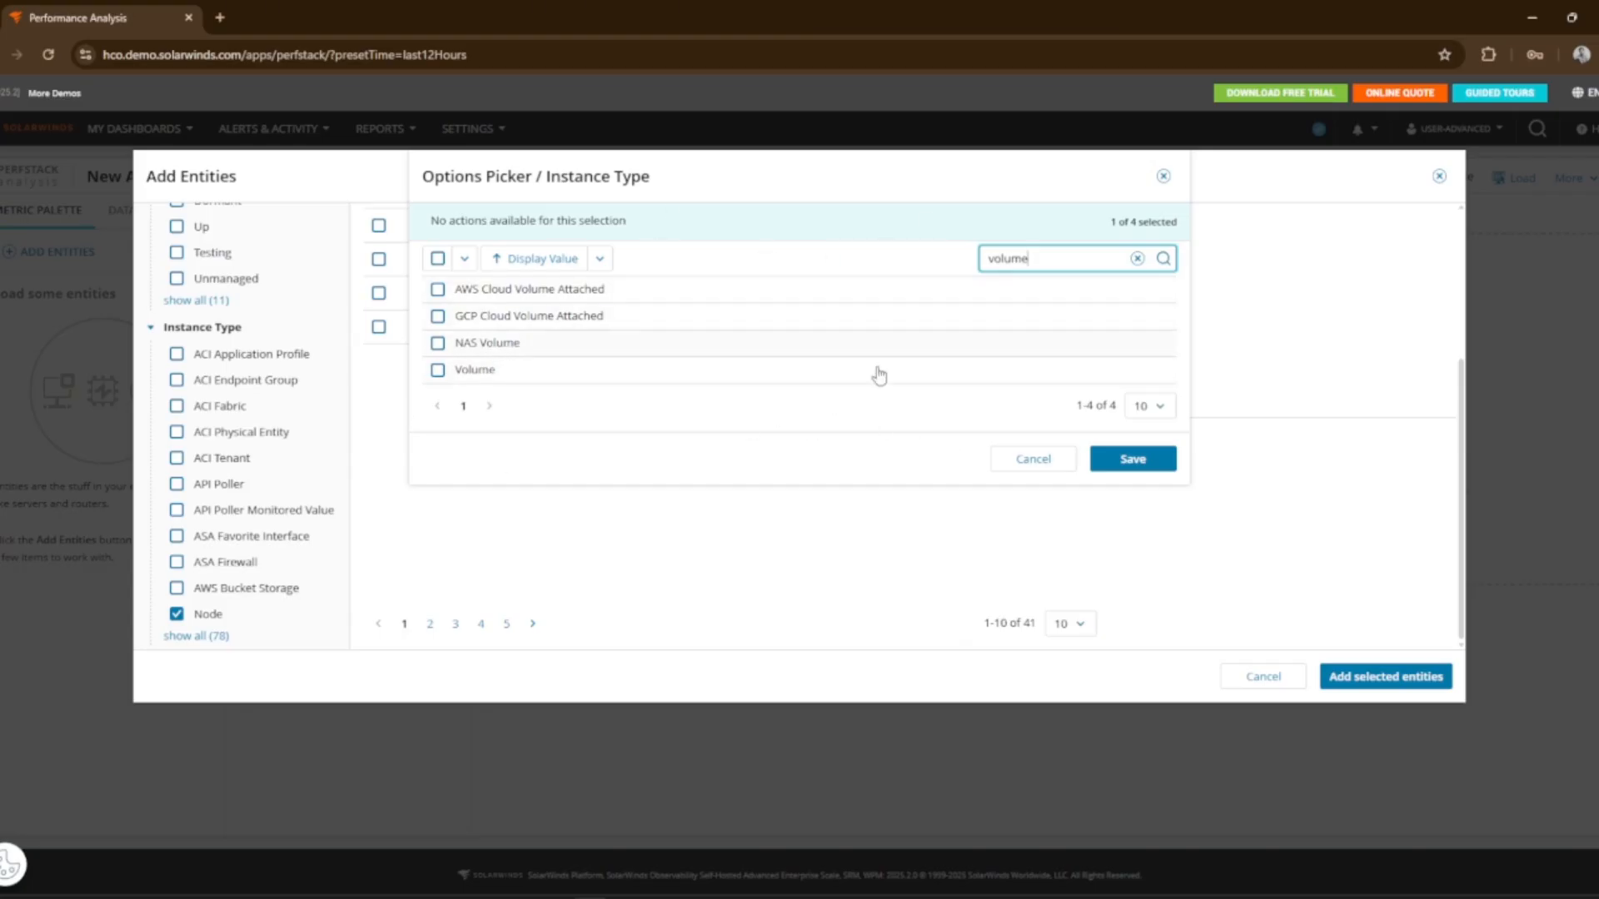
{"action": "left_click", "coordinate": [1023, 465]}
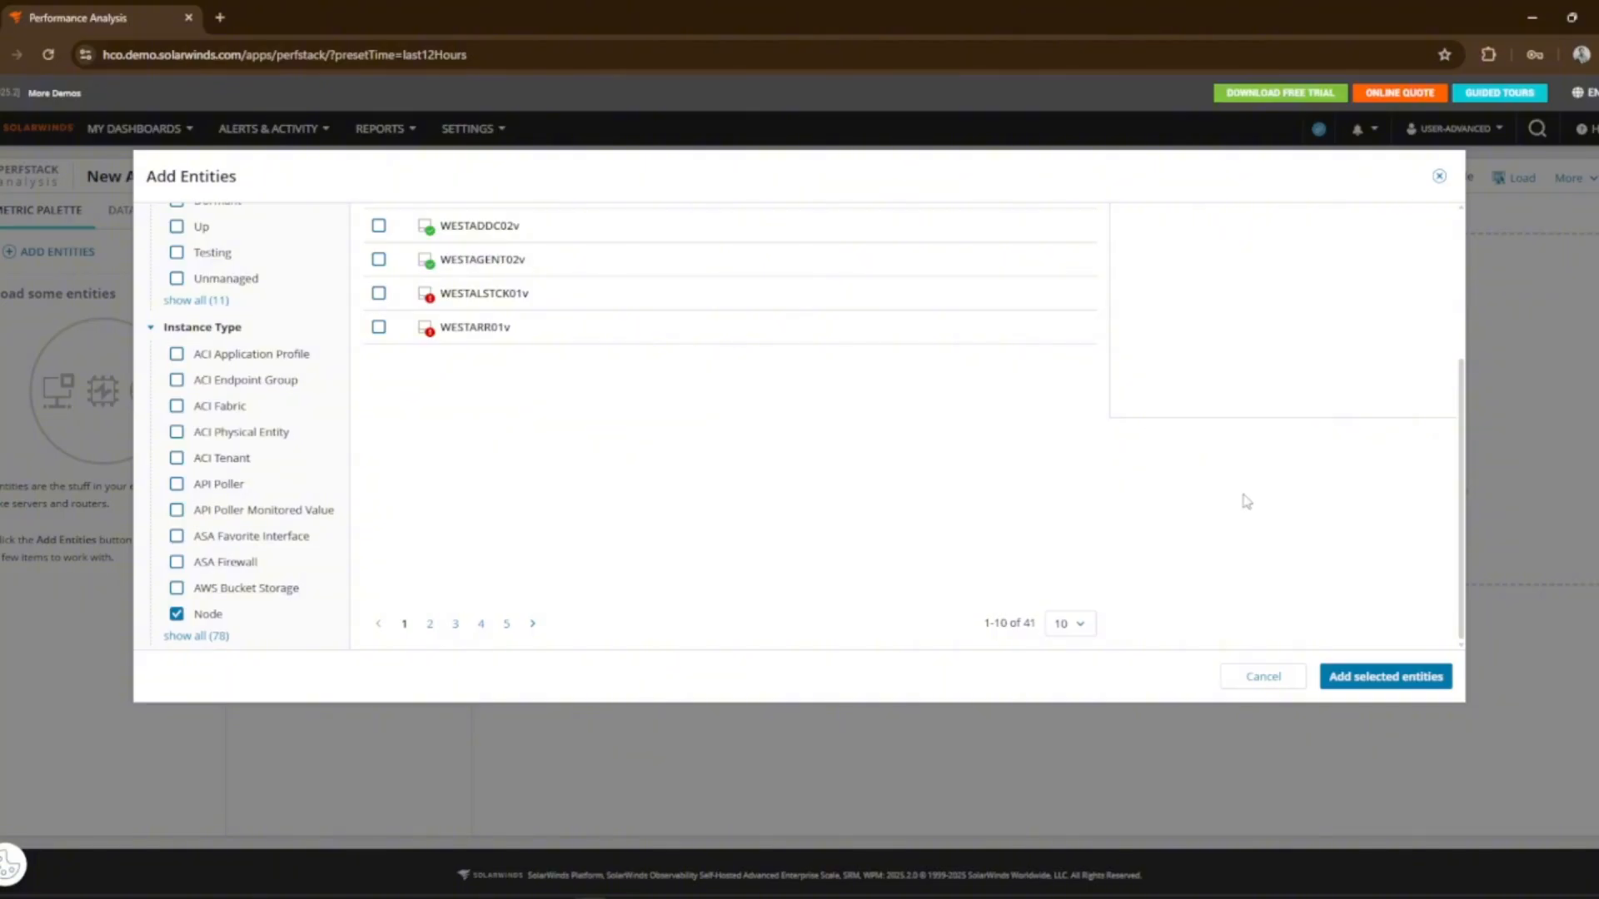
Add the selected entities to the metric palette, expand the Node group and list everything related to EAST-4506E-CORE
{"action": "left_click", "coordinate": [1386, 676]}
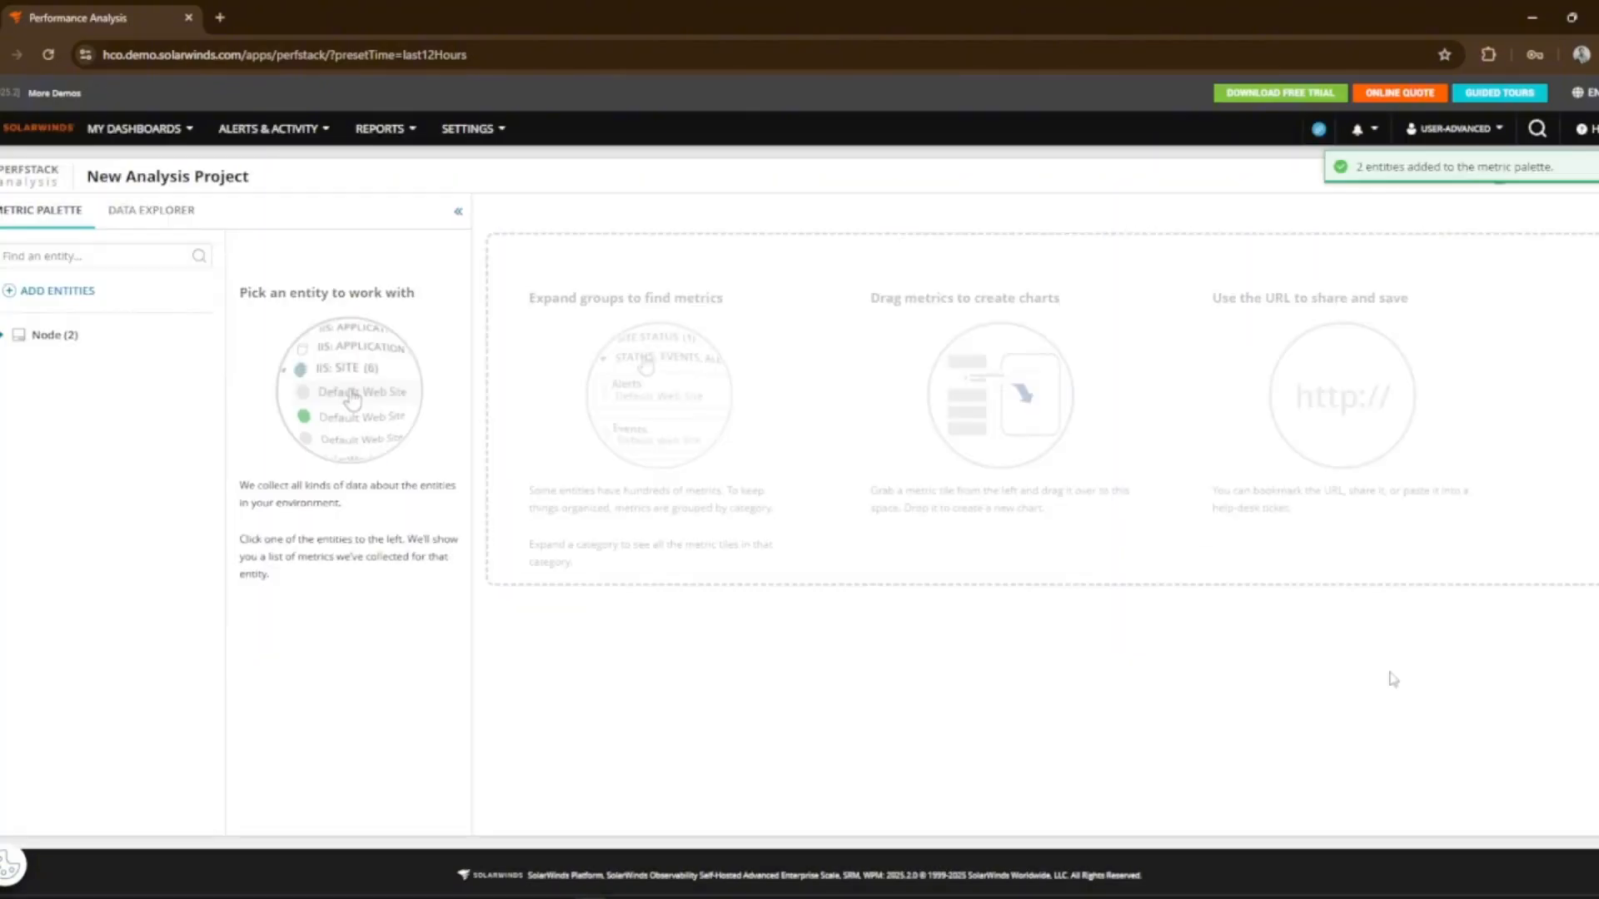
{"action": "left_click", "coordinate": [2, 340]}
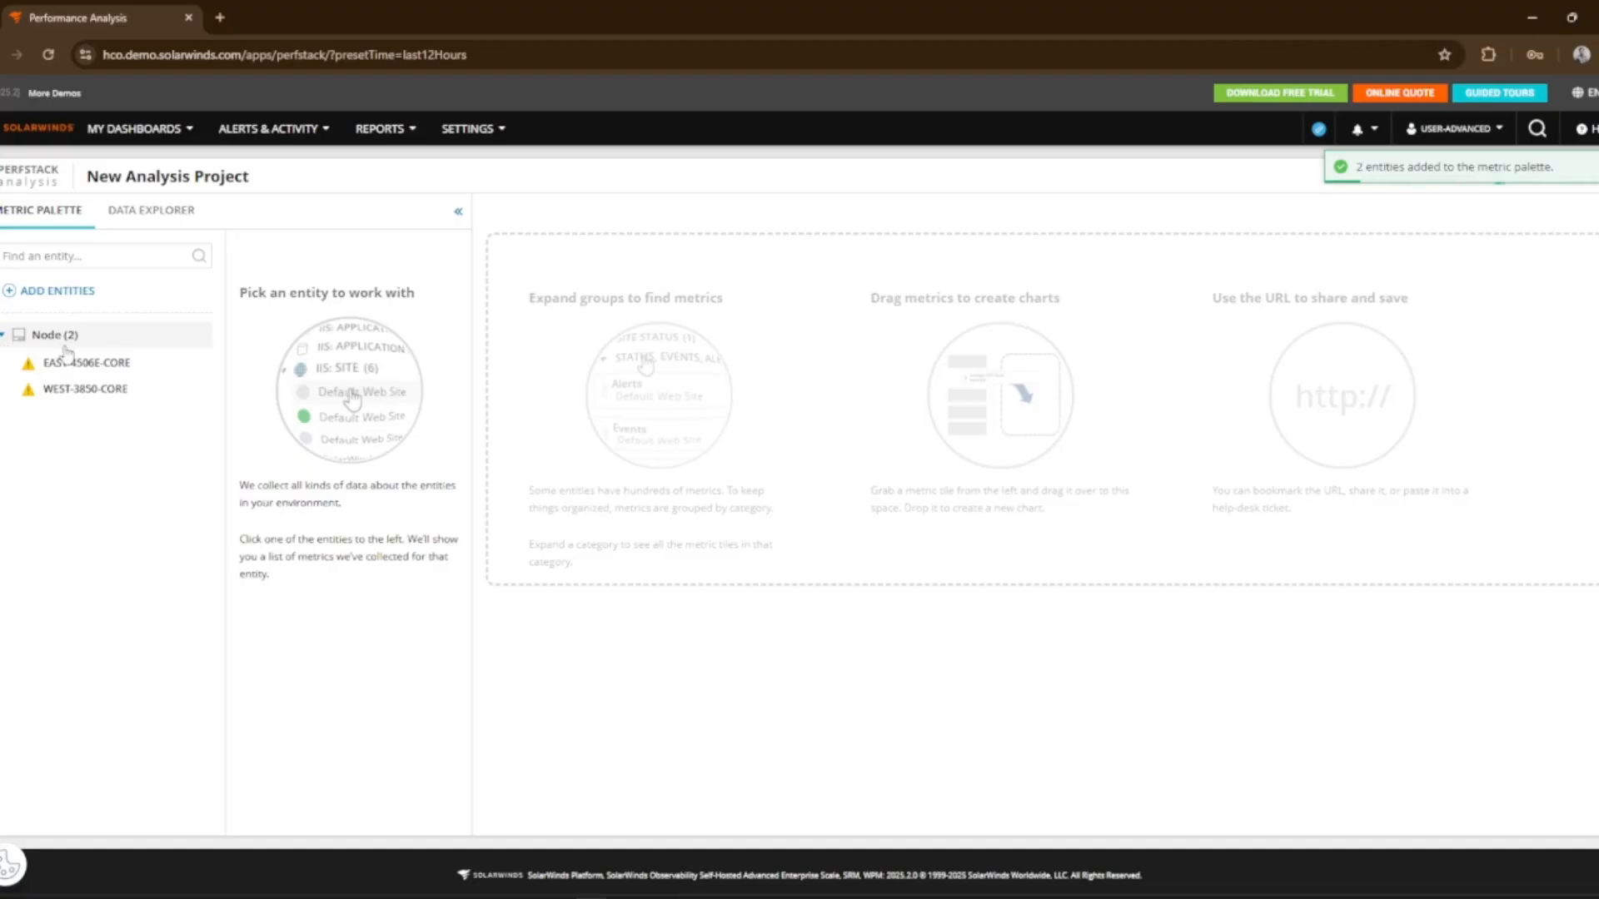
{"action": "mouse_move", "coordinate": [79, 366]}
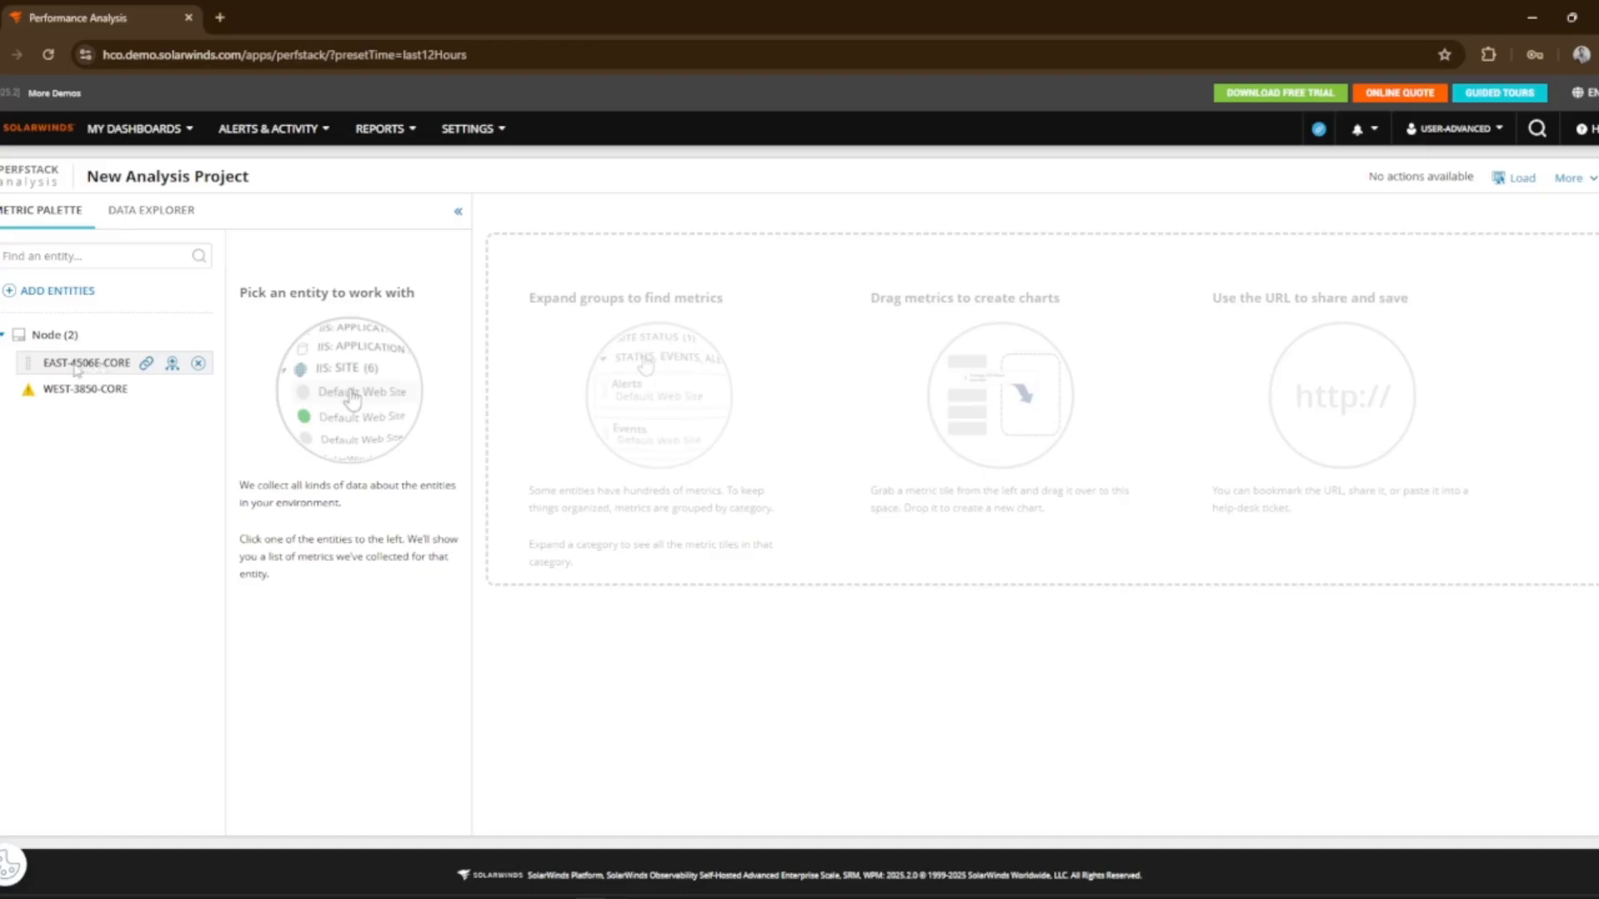
{"action": "left_click", "coordinate": [172, 364]}
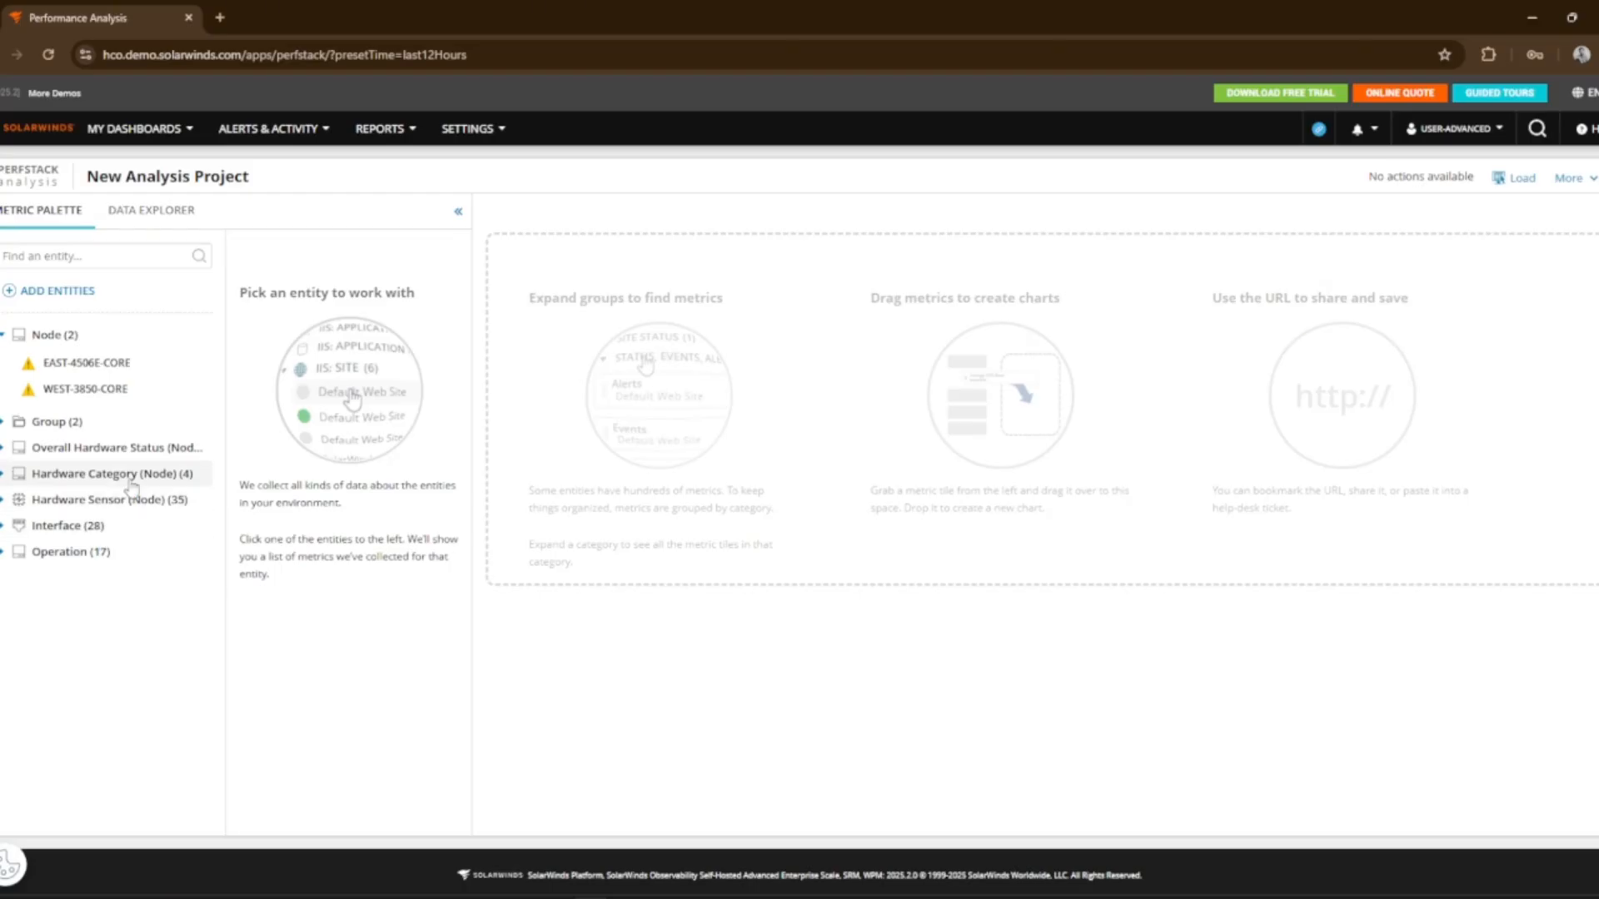
Plot Average CPU Load, Average Percent Memory Used and Total Memory of EAST-4506E-CORE together in one chart
{"action": "mouse_move", "coordinate": [147, 367]}
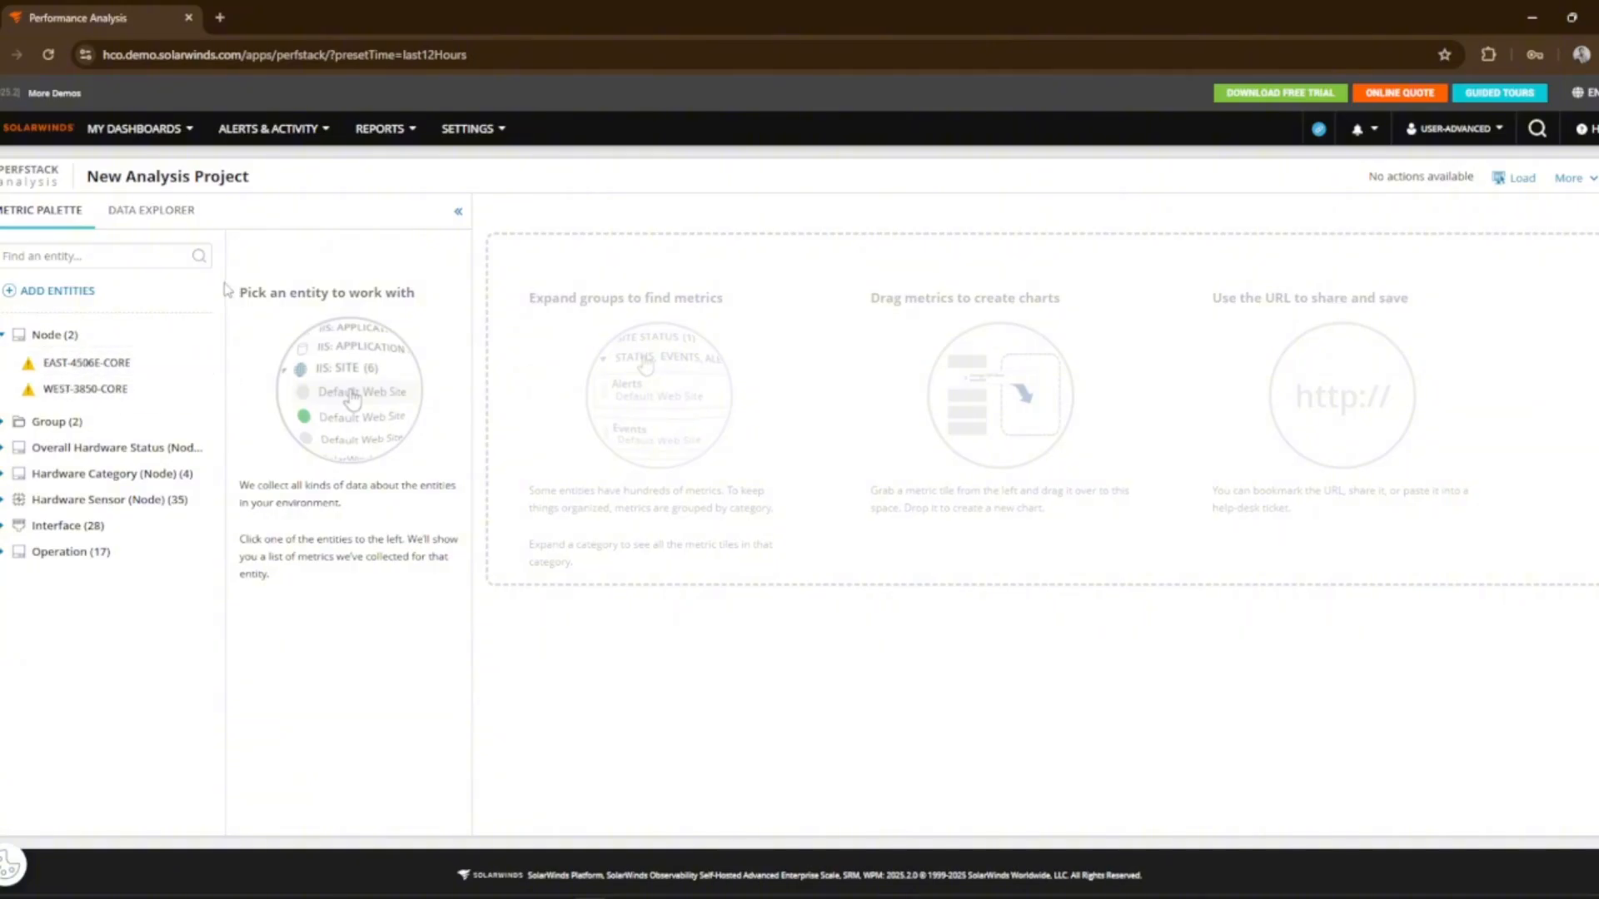
{"action": "left_click", "coordinate": [60, 371]}
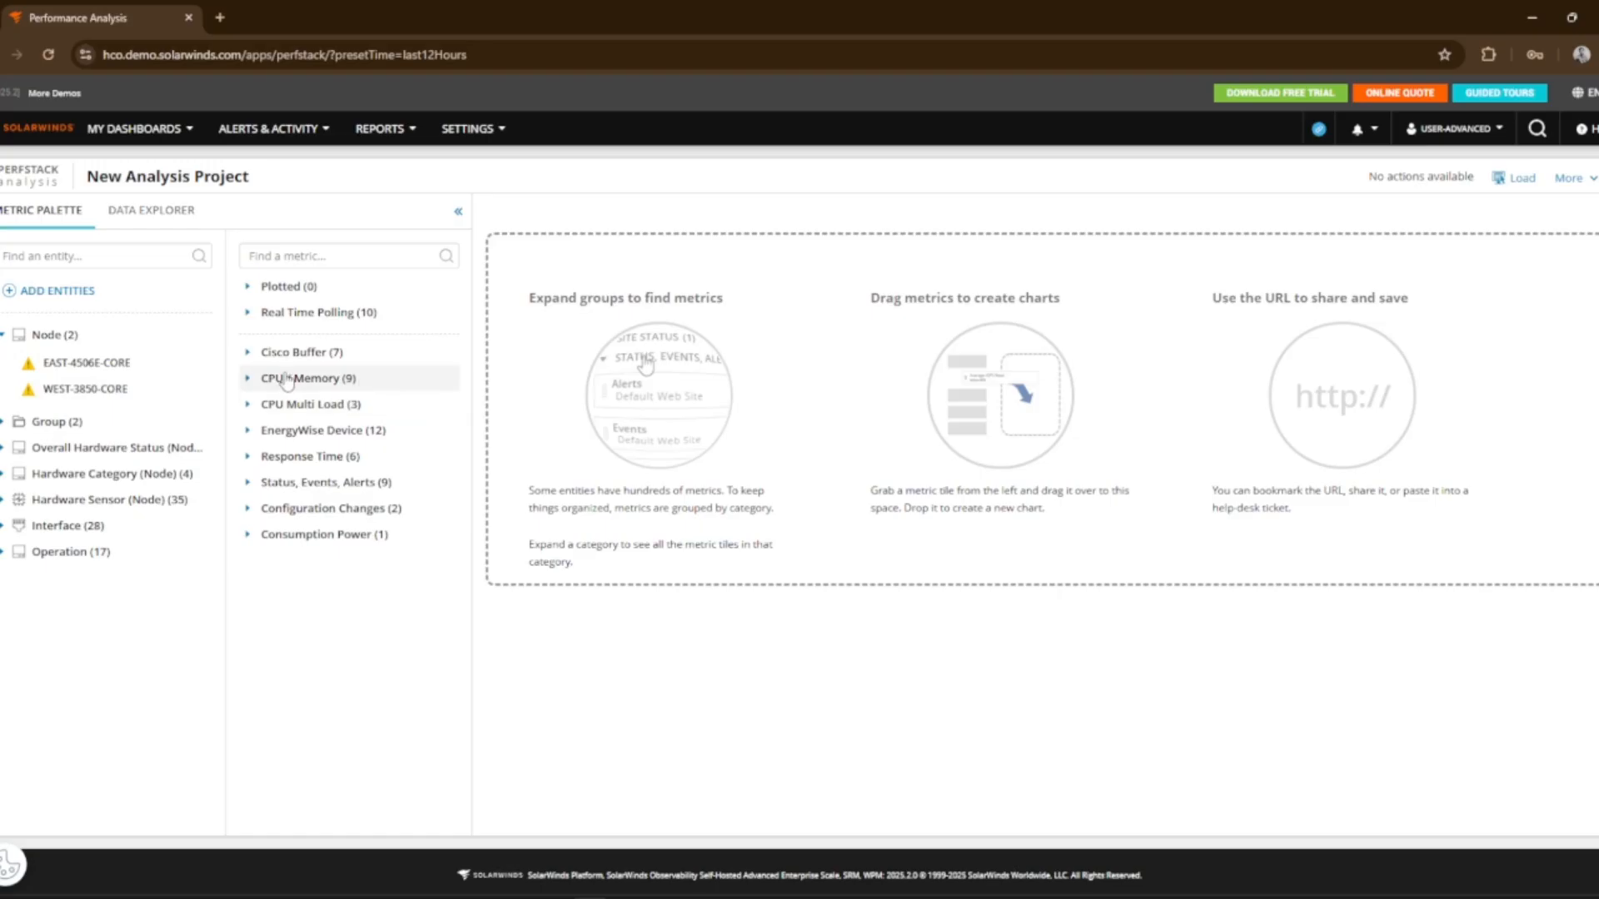
{"action": "left_click", "coordinate": [247, 378]}
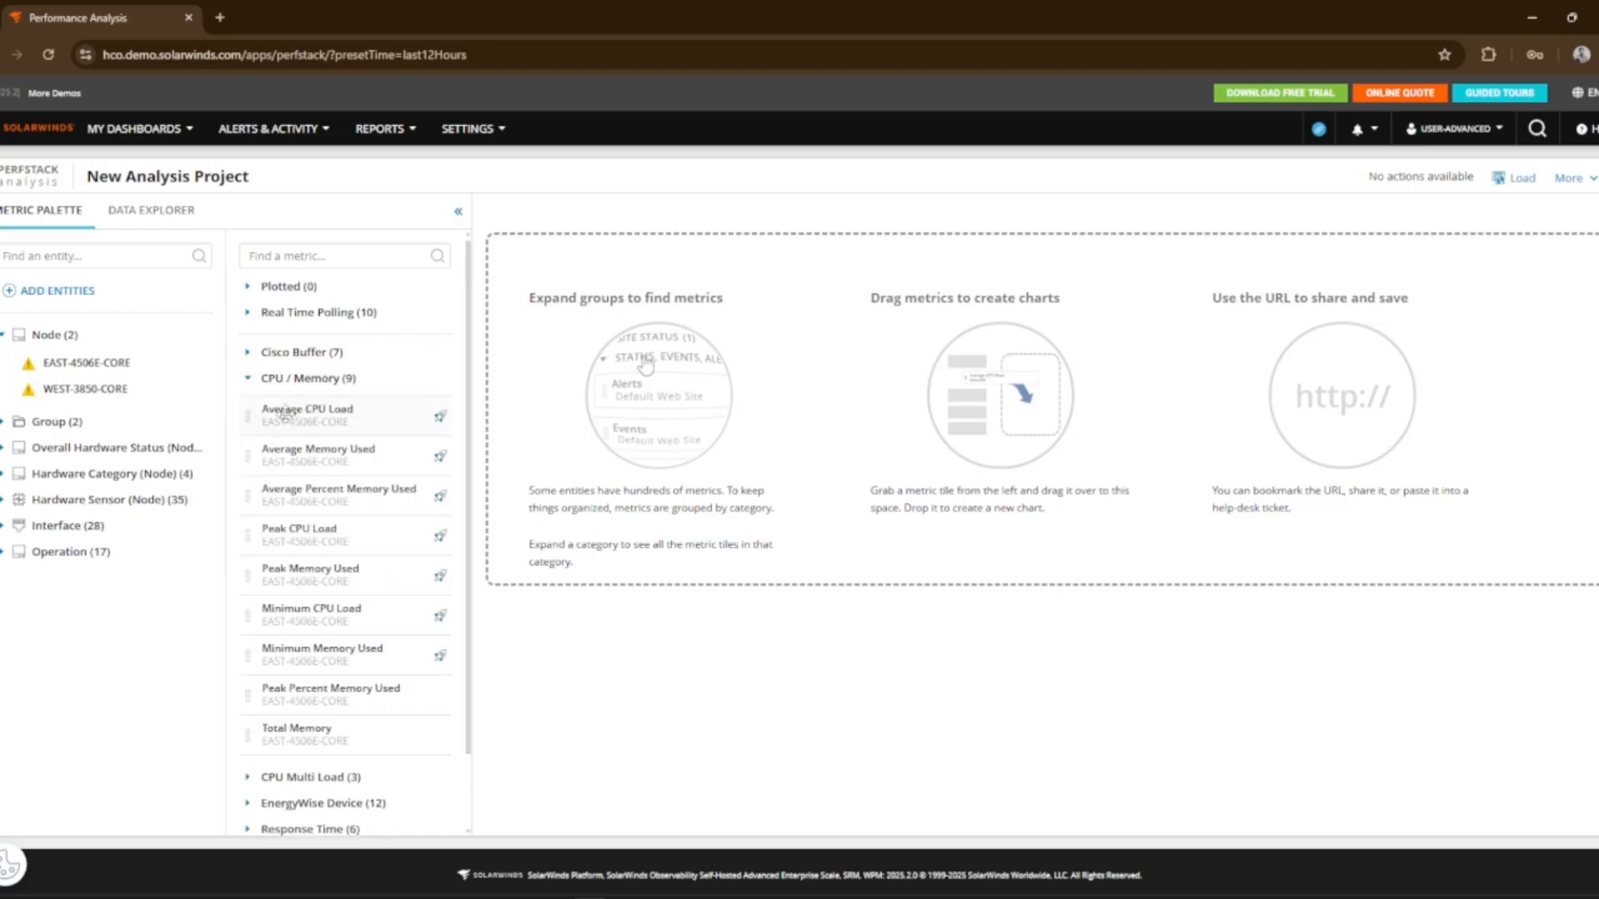
{"action": "left_click_drag", "start_coordinate": [283, 412], "coordinate": [753, 289]}
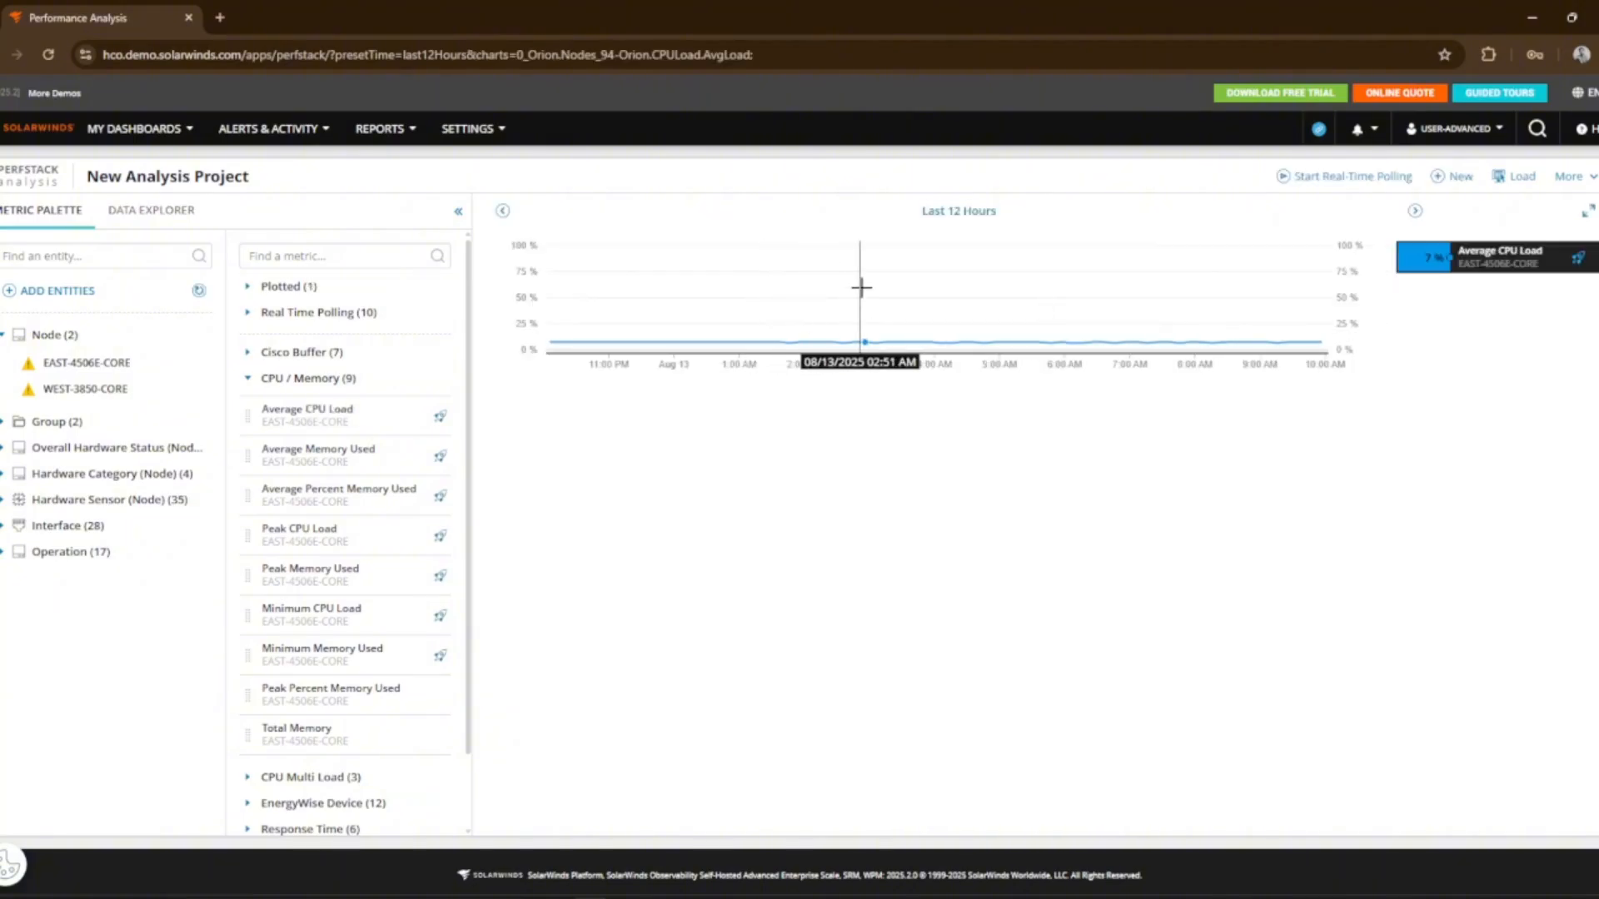
{"action": "left_click_drag", "start_coordinate": [291, 493], "coordinate": [839, 344]}
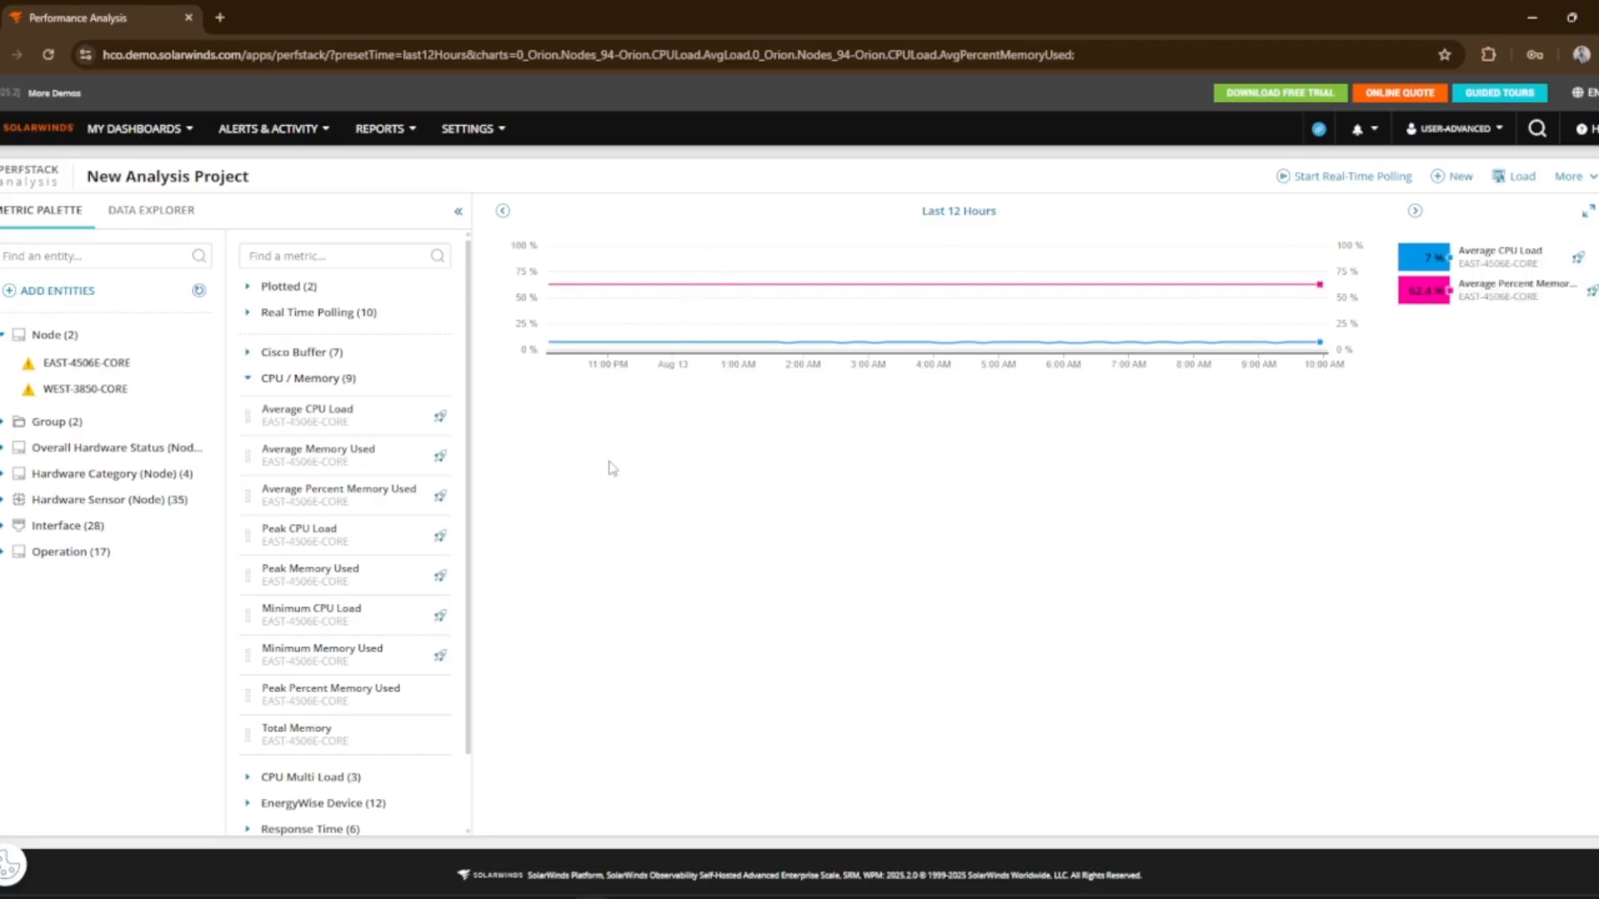
{"action": "left_click_drag", "start_coordinate": [298, 735], "coordinate": [983, 353]}
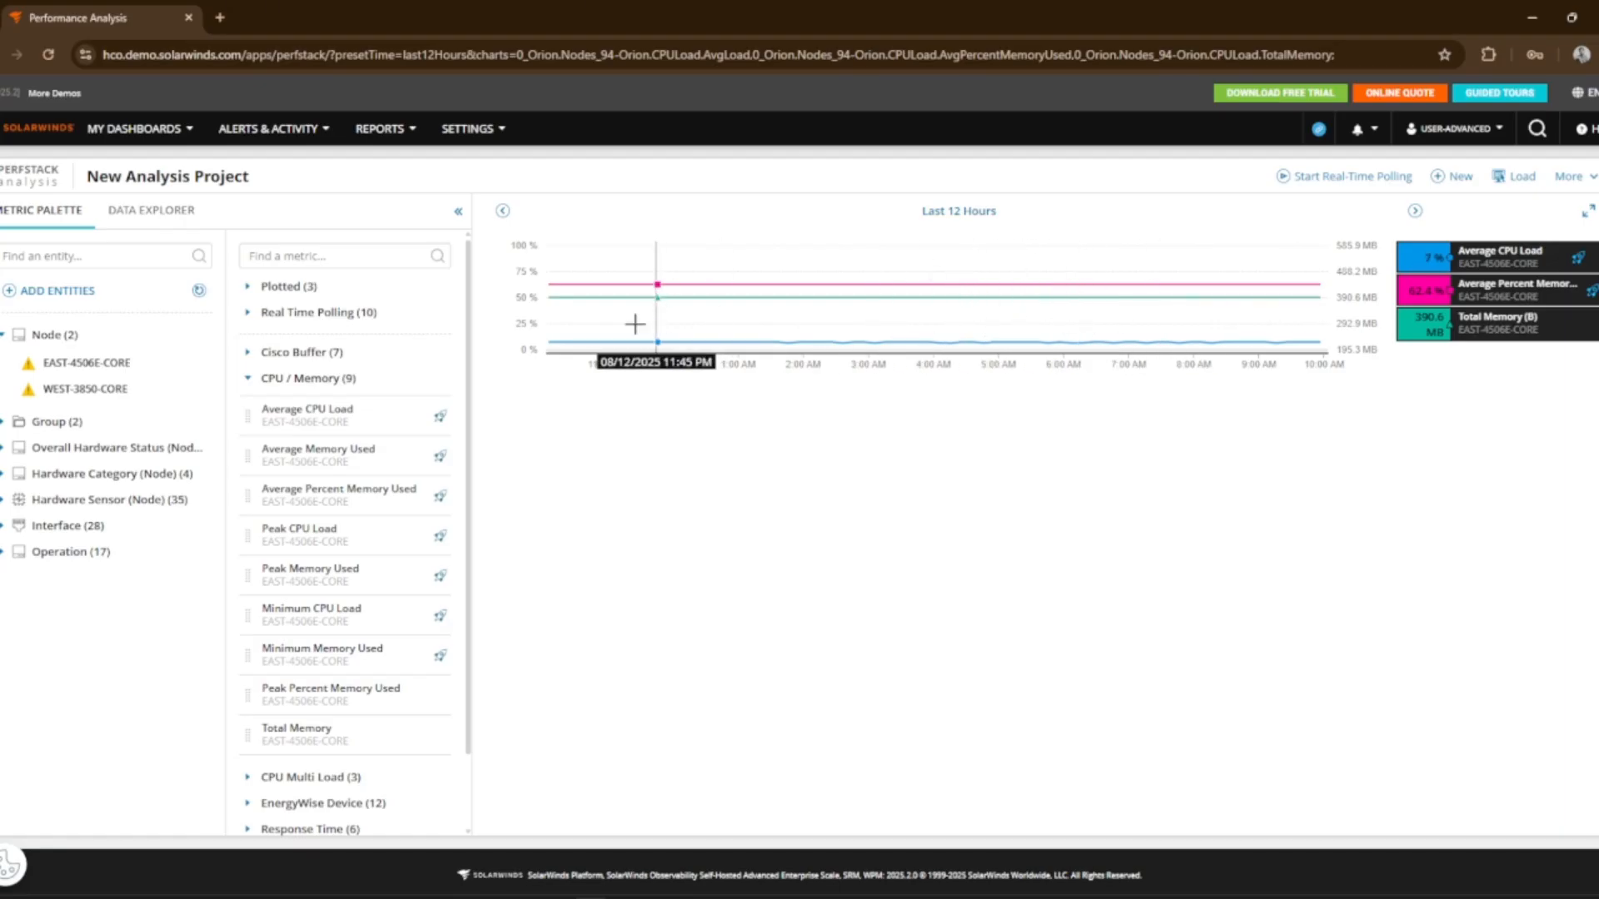
Plot the Availability metric from EAST-4506E-CORE's Response Time category in a second chart
{"action": "scroll", "coordinate": [354, 663], "scroll_direction": "down", "scroll_amount": 1}
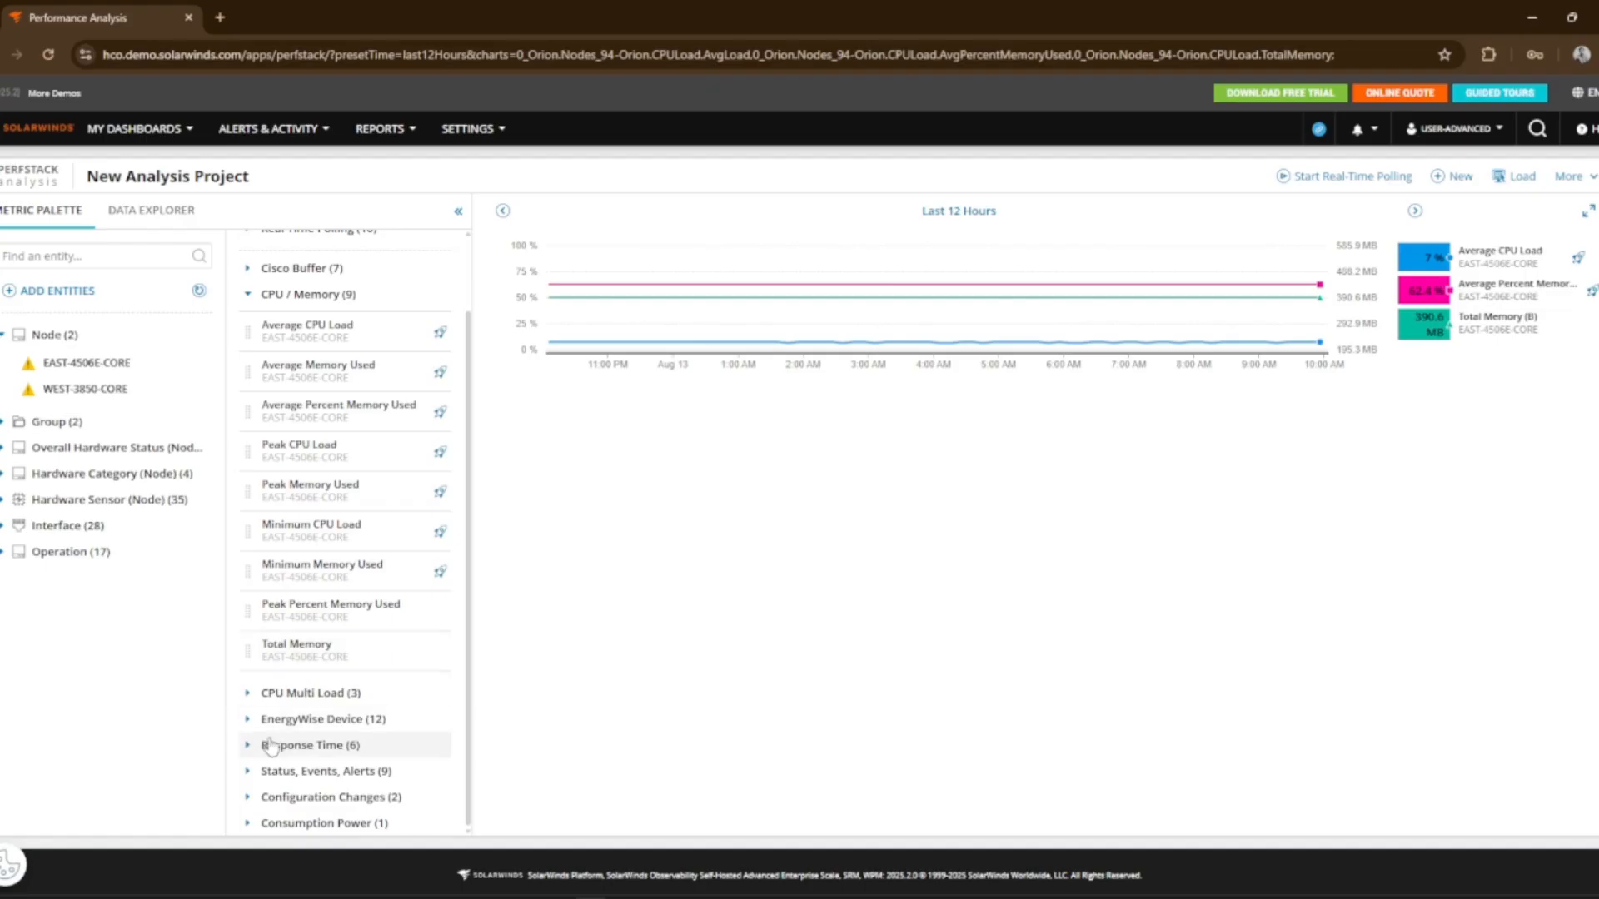
{"action": "left_click", "coordinate": [248, 745]}
{"action": "scroll", "coordinate": [323, 608], "scroll_direction": "down", "scroll_amount": 3}
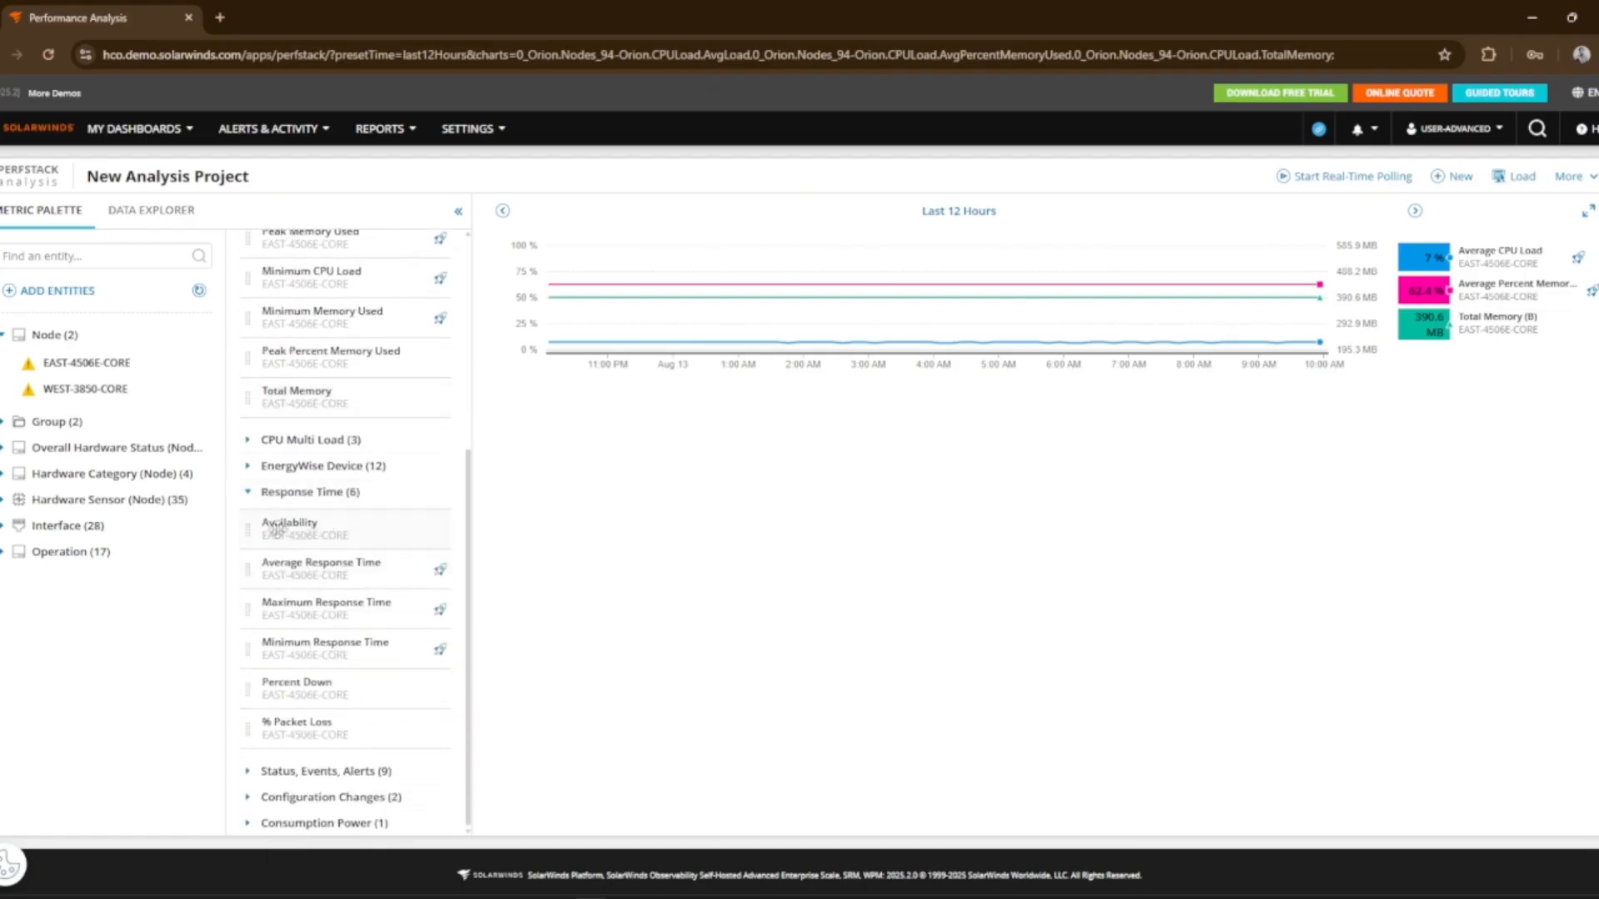
{"action": "left_click_drag", "start_coordinate": [275, 528], "coordinate": [953, 467]}
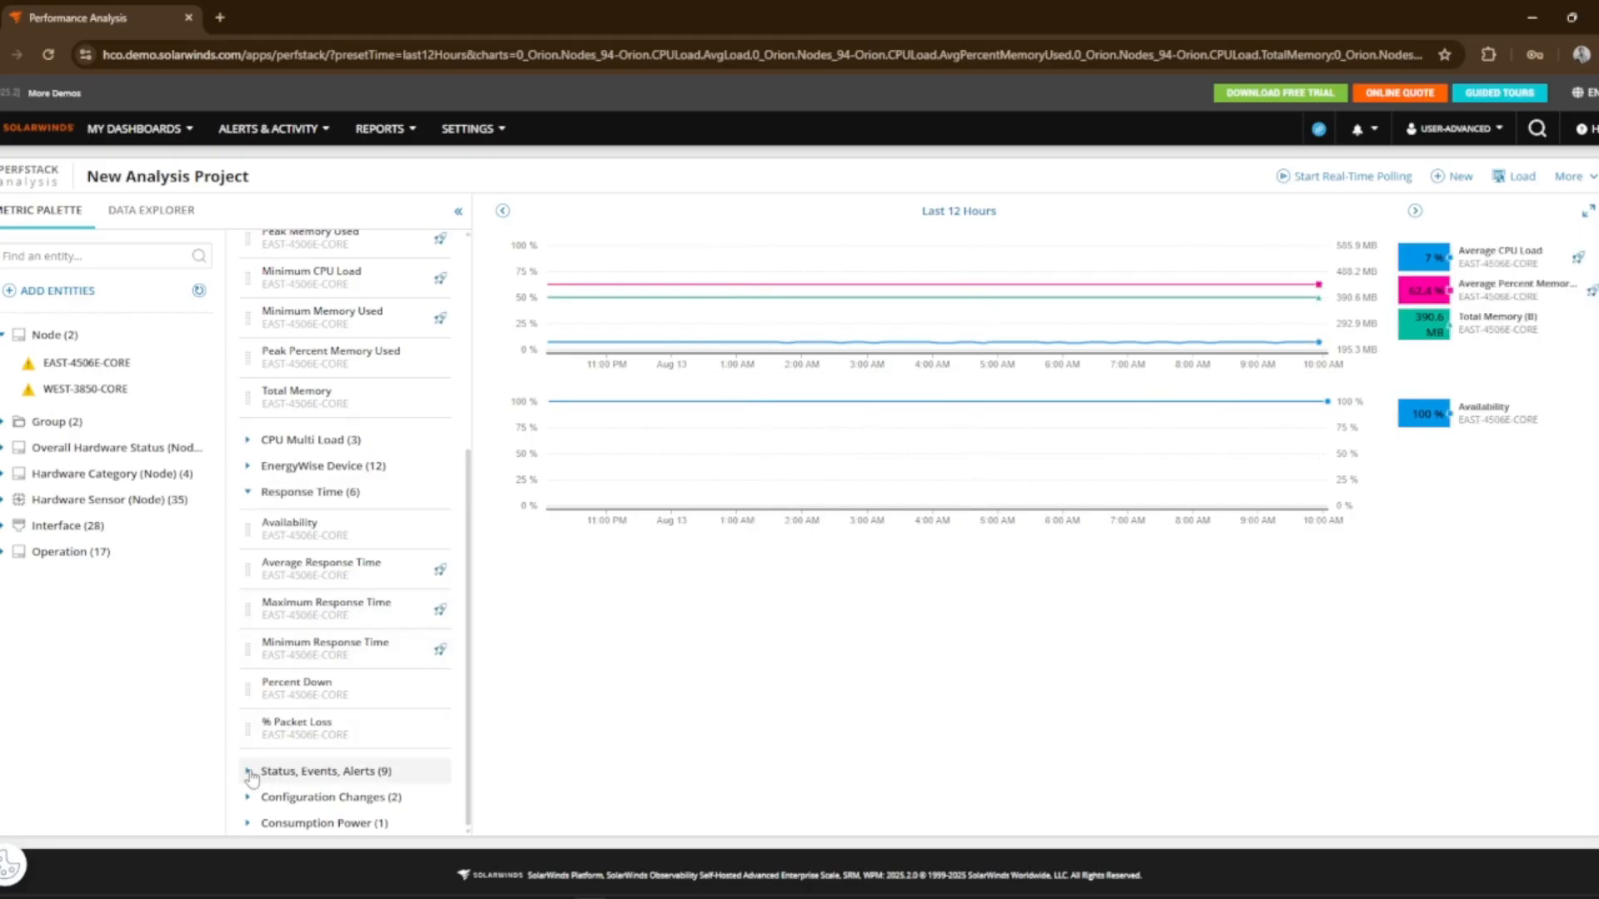
Expand EAST-4506E-CORE's Configuration Changes and Status, Events, Alerts categories and plot Alerts in a separate chart
{"action": "left_click", "coordinate": [248, 798]}
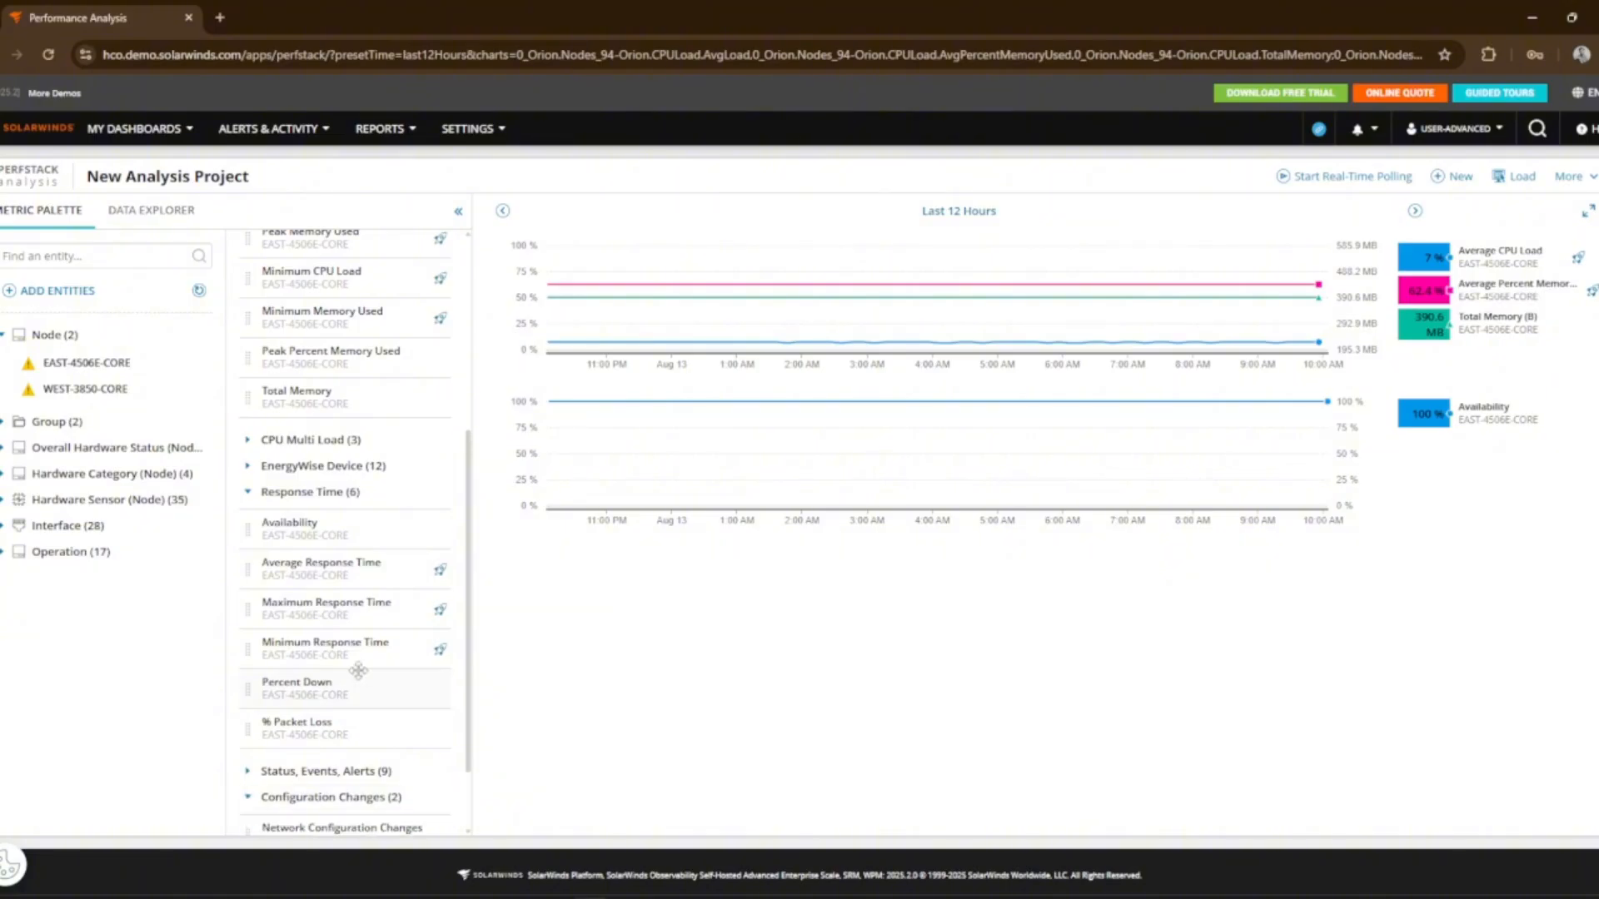
{"action": "scroll", "coordinate": [356, 671], "scroll_direction": "down", "scroll_amount": 2}
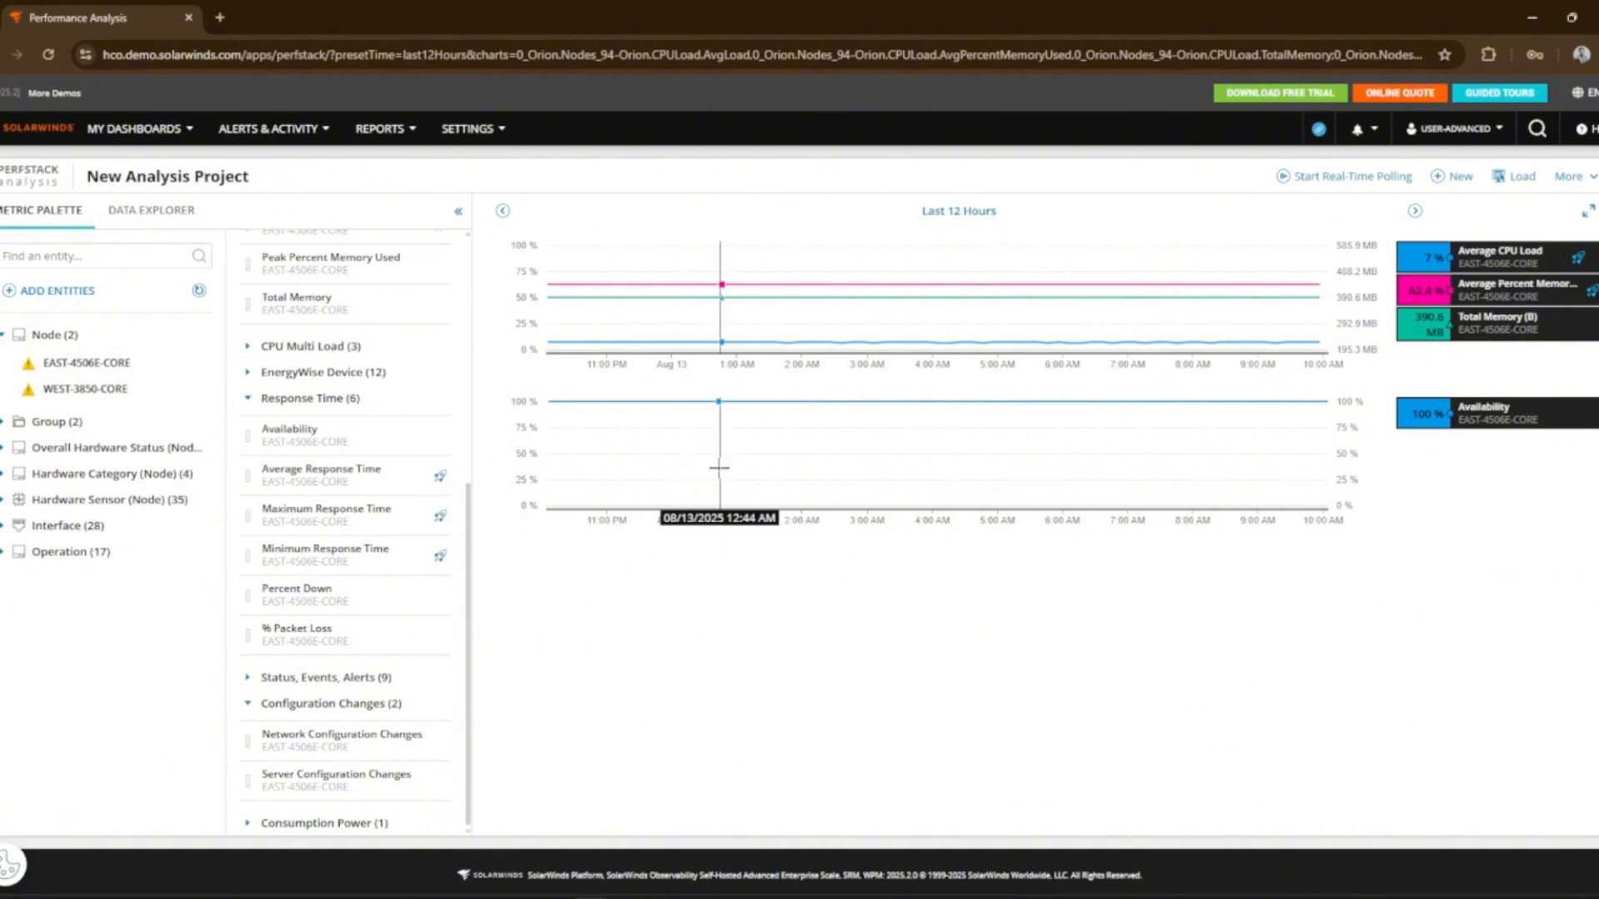
{"action": "left_click", "coordinate": [245, 677]}
{"action": "left_click_drag", "start_coordinate": [277, 712], "coordinate": [941, 680]}
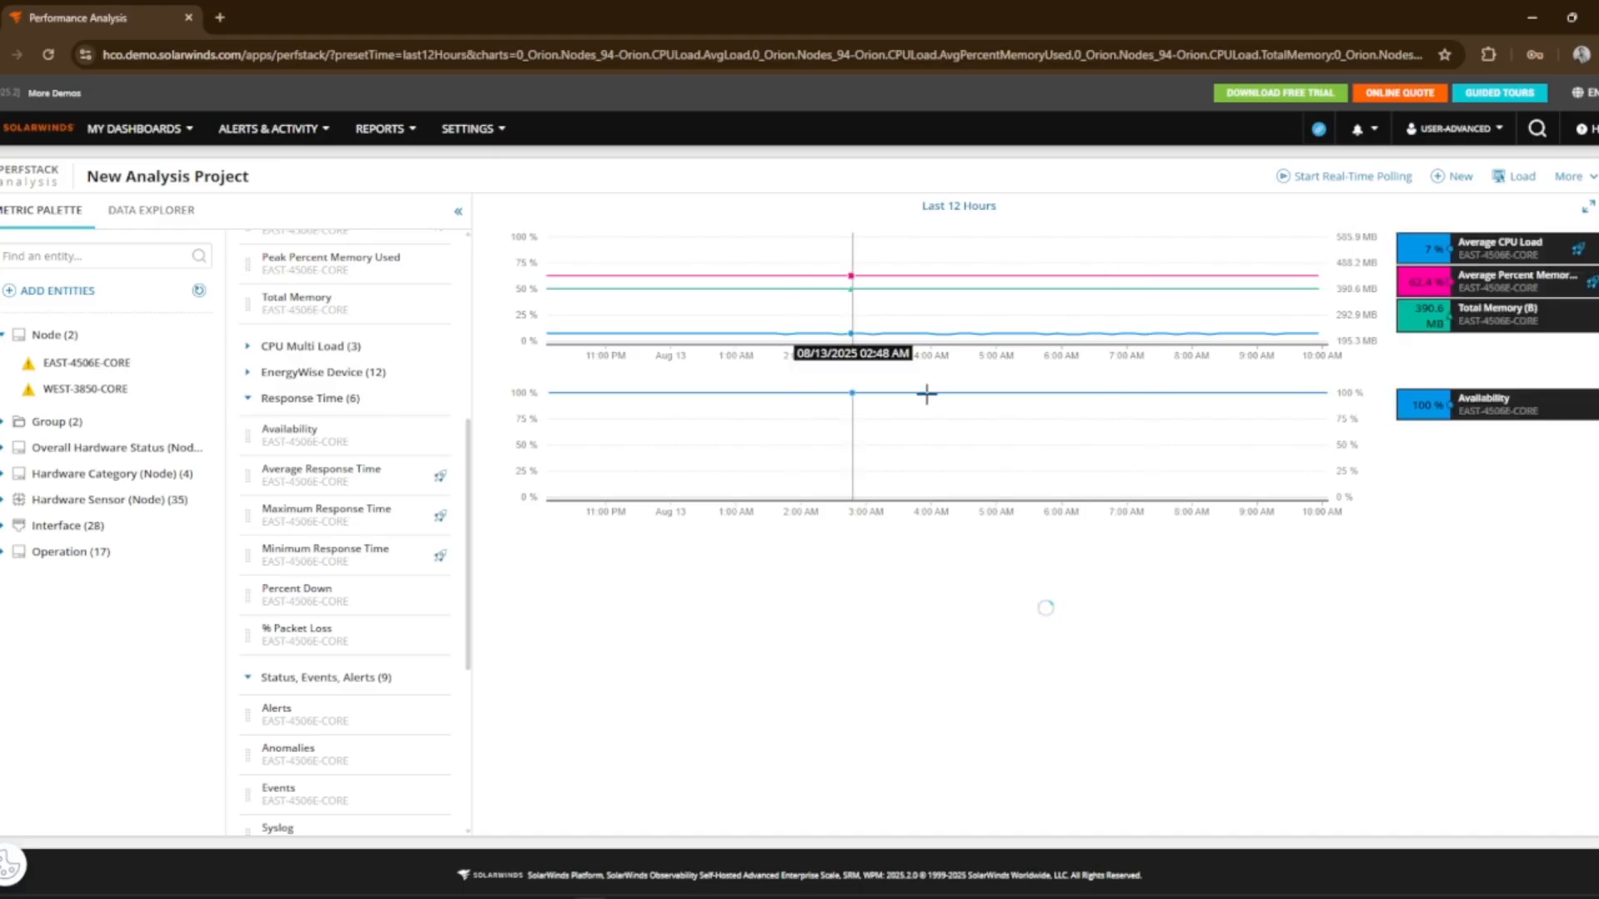
Examine which real-time polling metrics are offered for WEST-3850-CORE and for the EAST Datacenter group
{"action": "scroll", "coordinate": [375, 461], "scroll_direction": "up", "scroll_amount": 5}
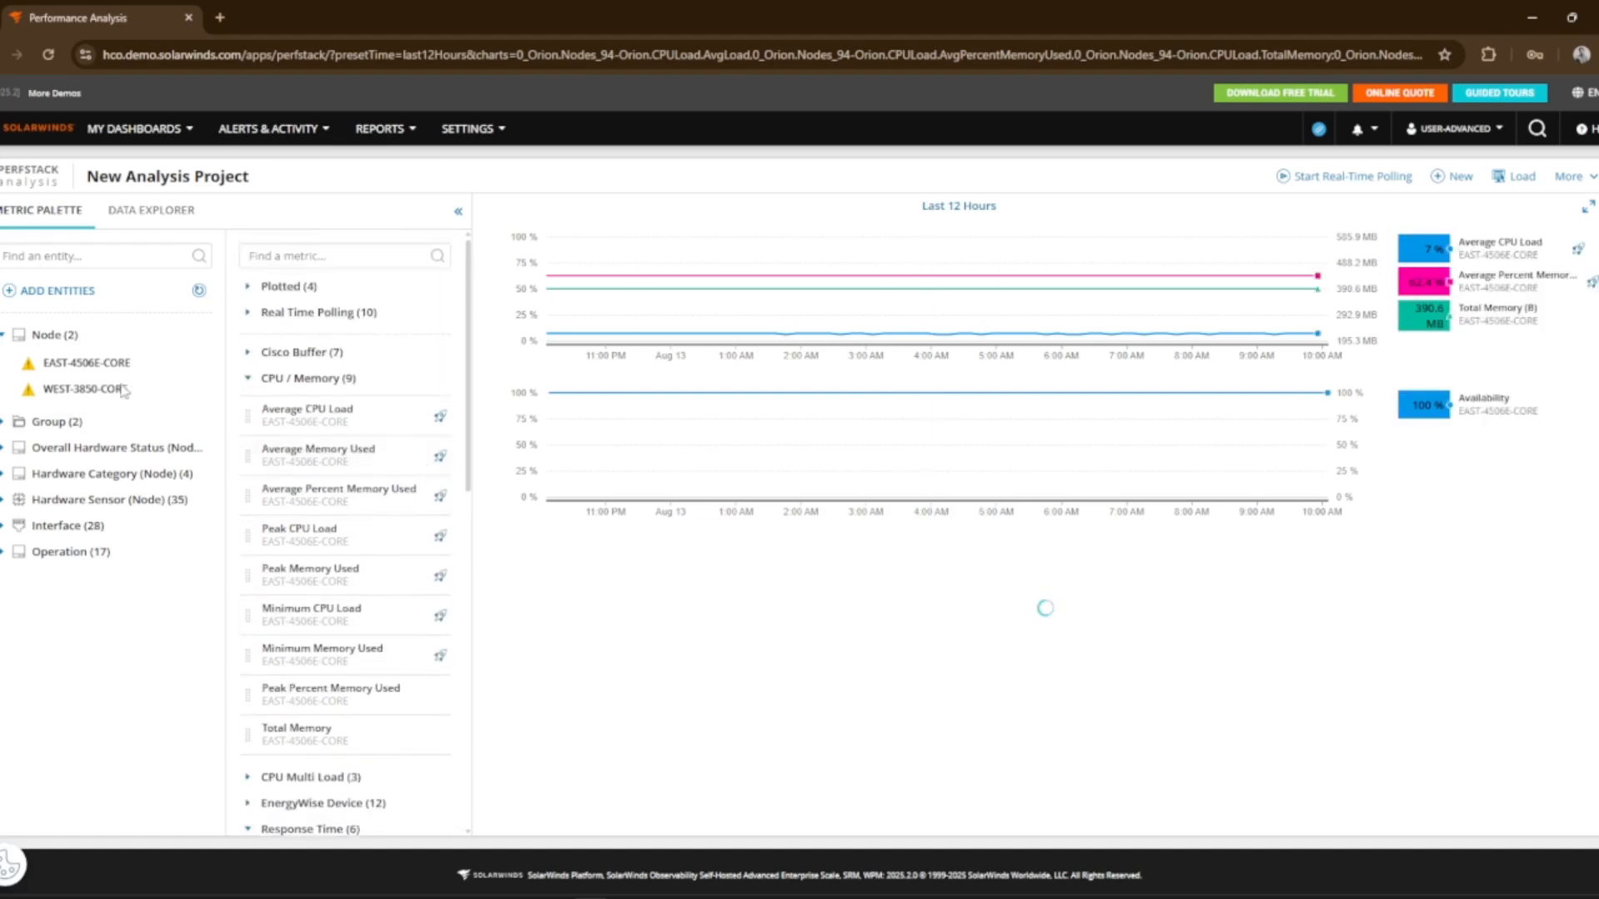
{"action": "left_click", "coordinate": [83, 391]}
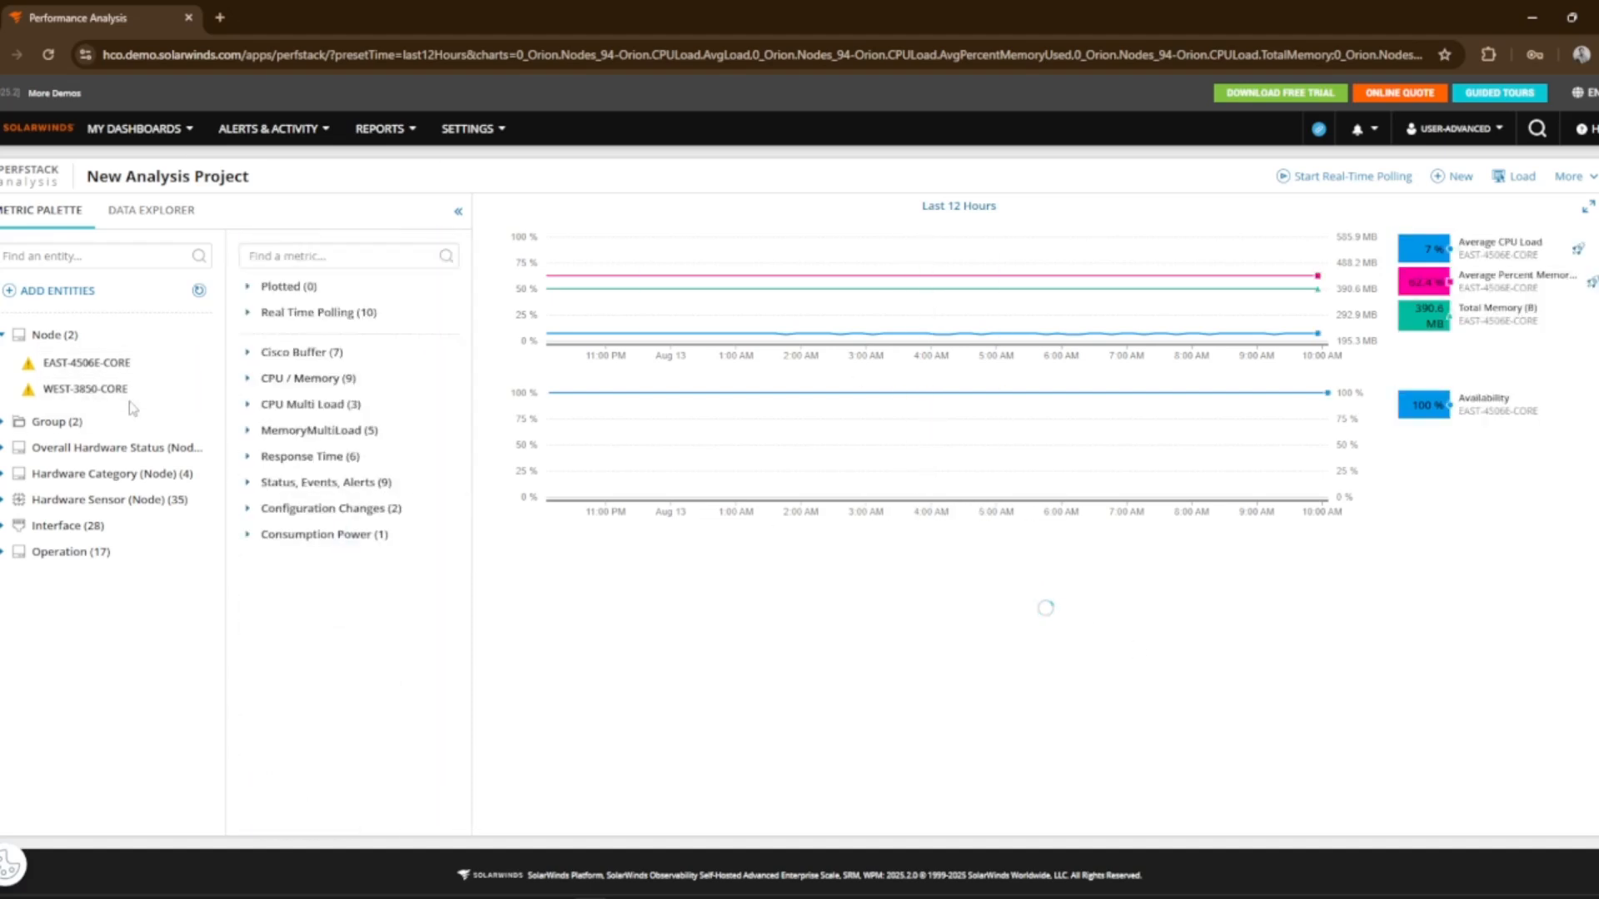
{"action": "left_click", "coordinate": [249, 316]}
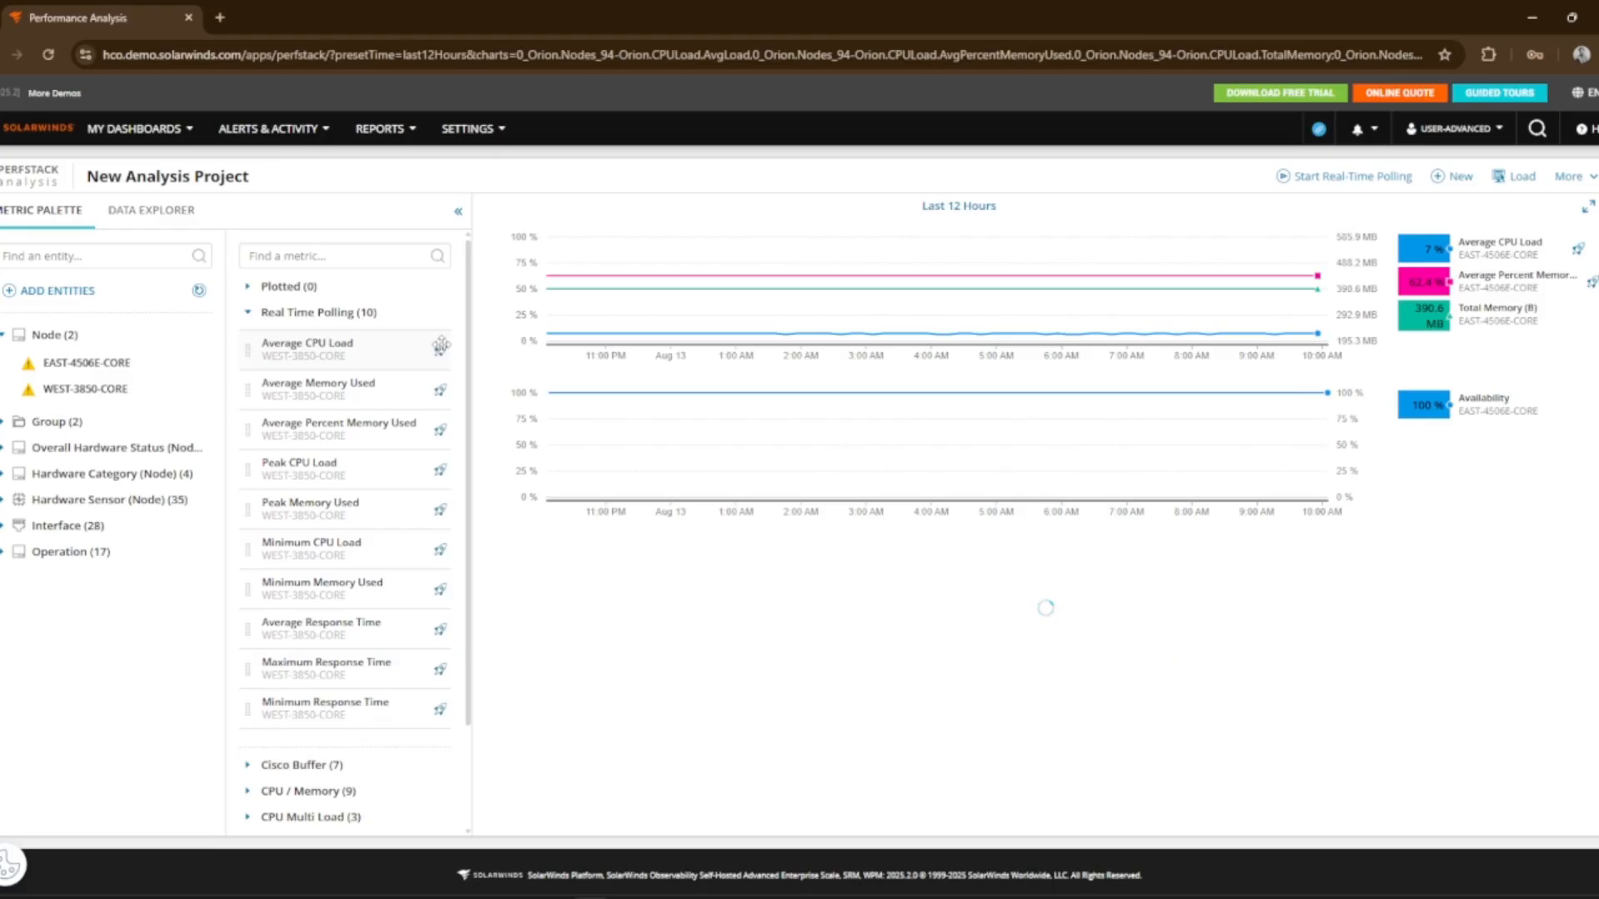
{"action": "left_click", "coordinate": [5, 424]}
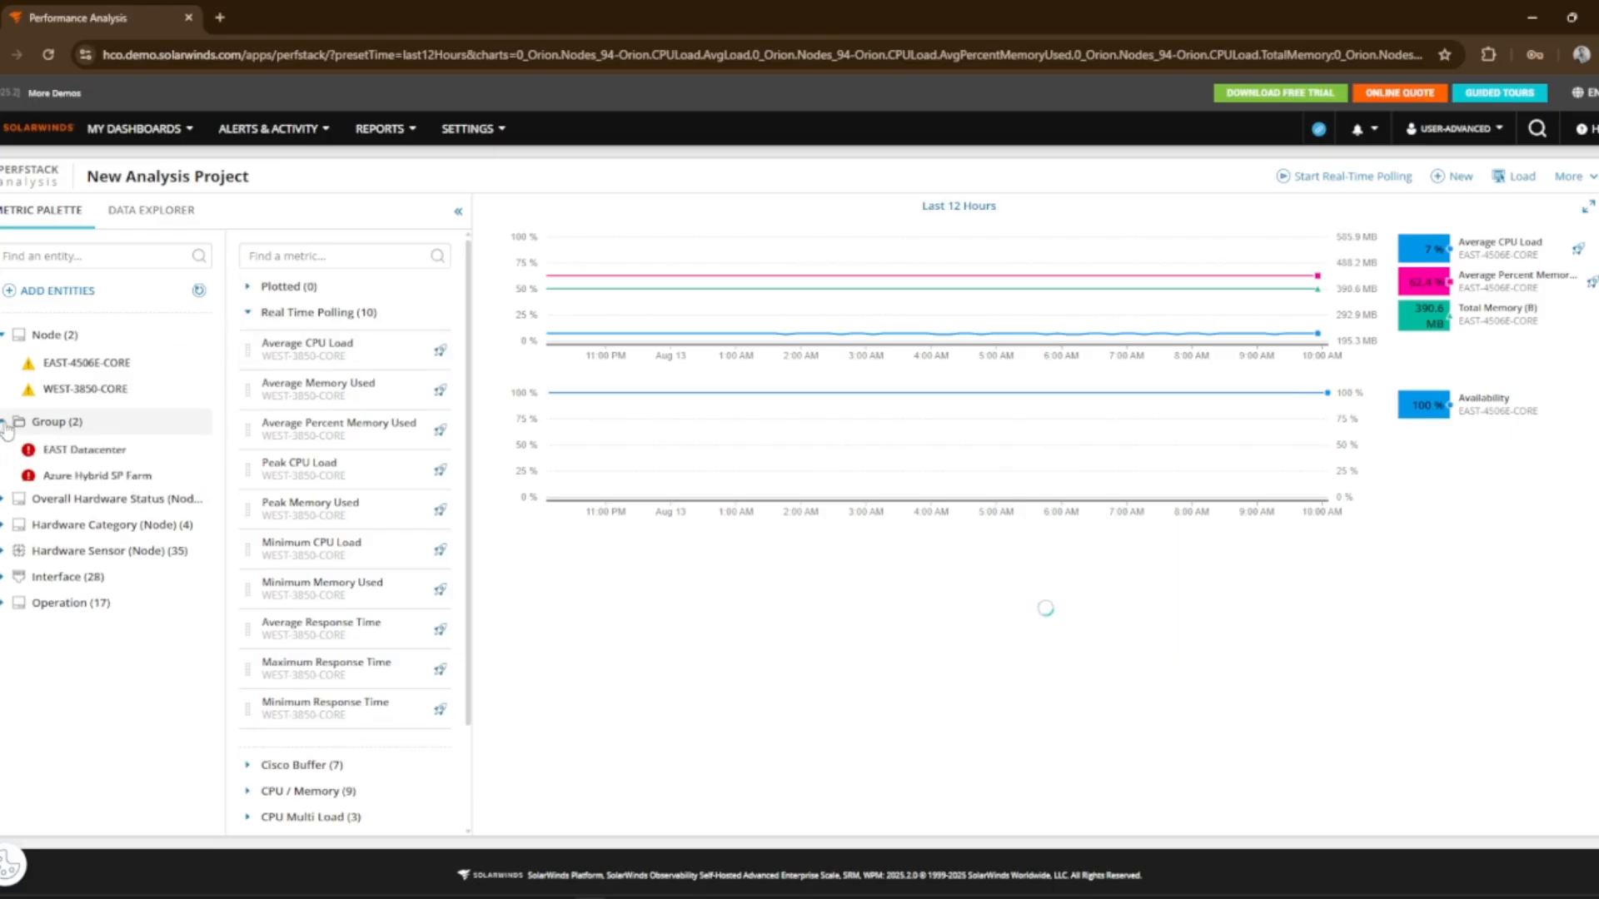
{"action": "left_click", "coordinate": [83, 450]}
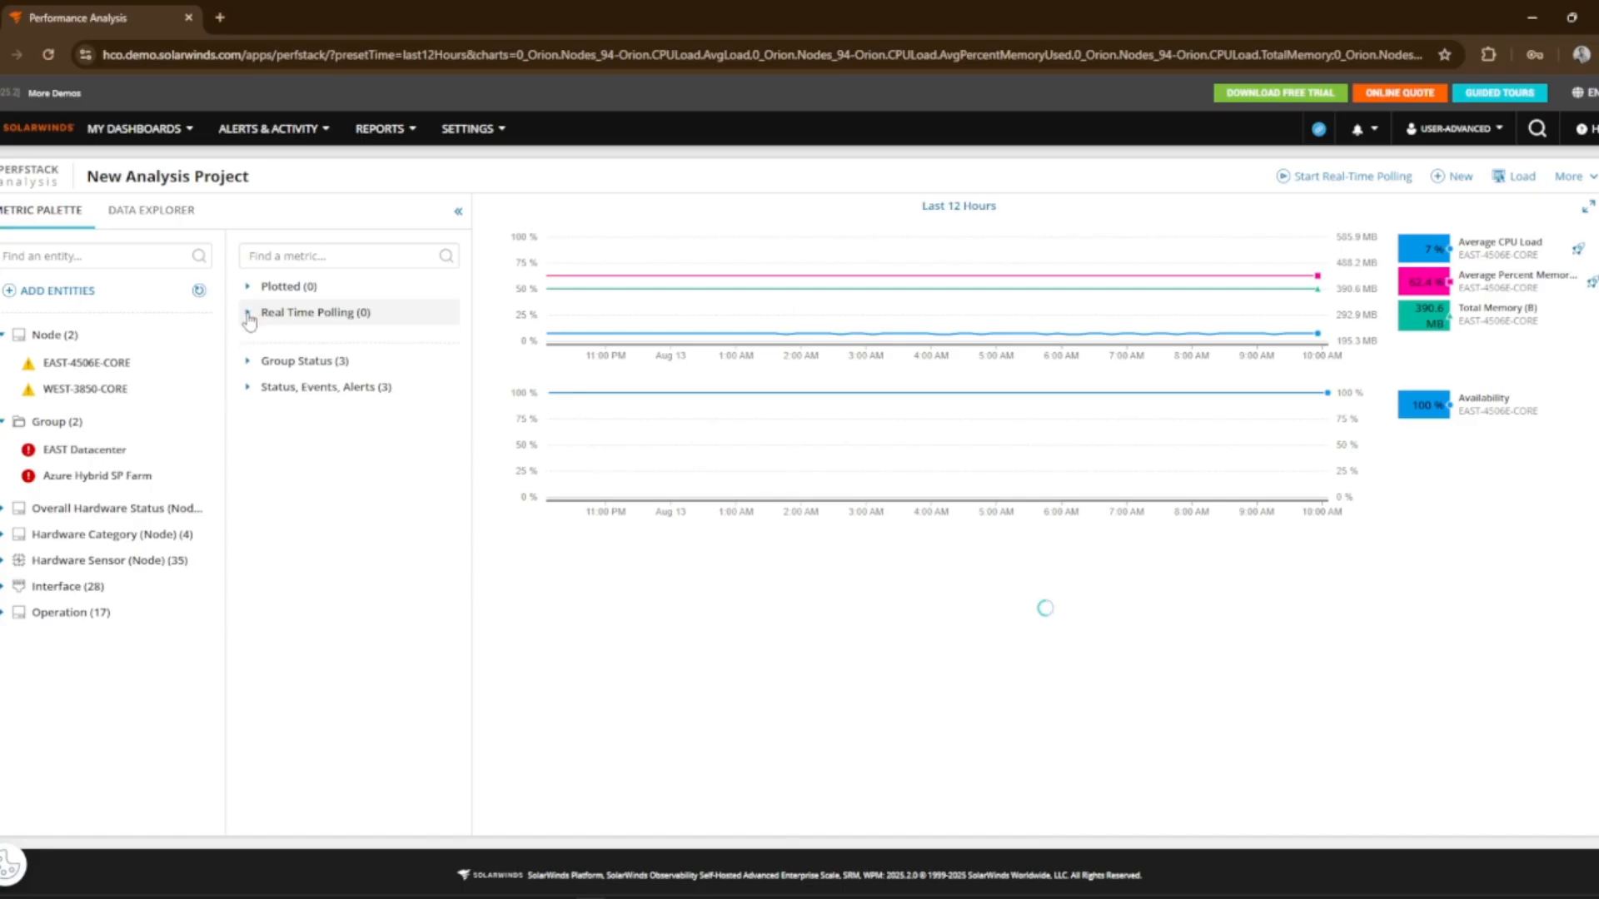
{"action": "left_click", "coordinate": [248, 315]}
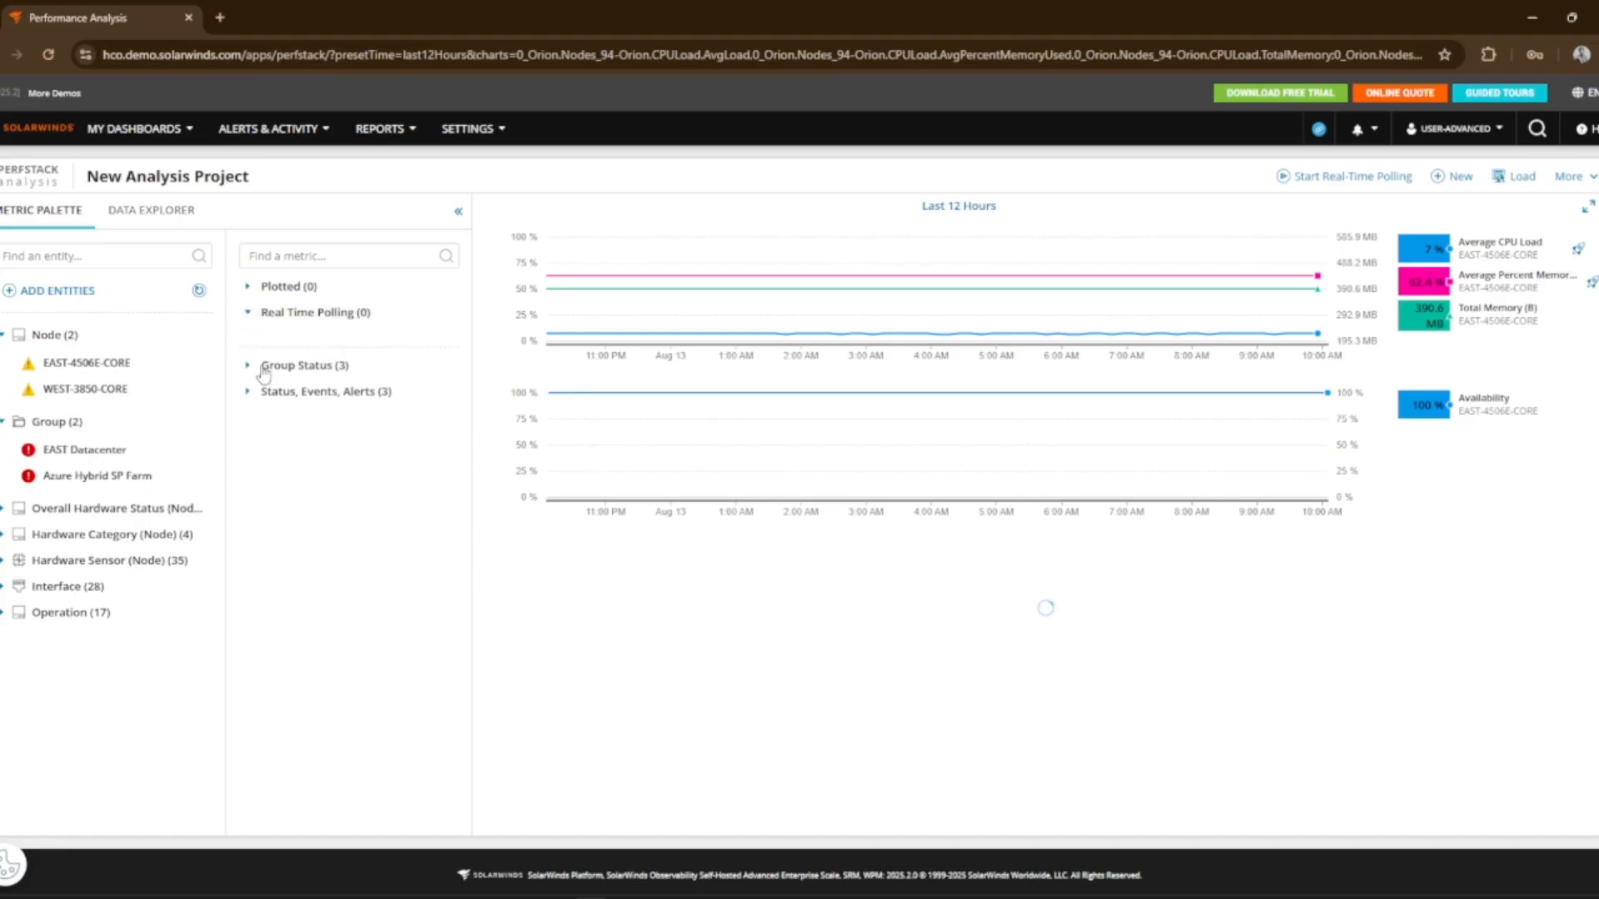
Expand the Interface group and compare the real-time polling metrics of the Fa1 MGMT link with those of WEST-3850-CORE
{"action": "left_click", "coordinate": [5, 587]}
{"action": "left_click", "coordinate": [83, 620]}
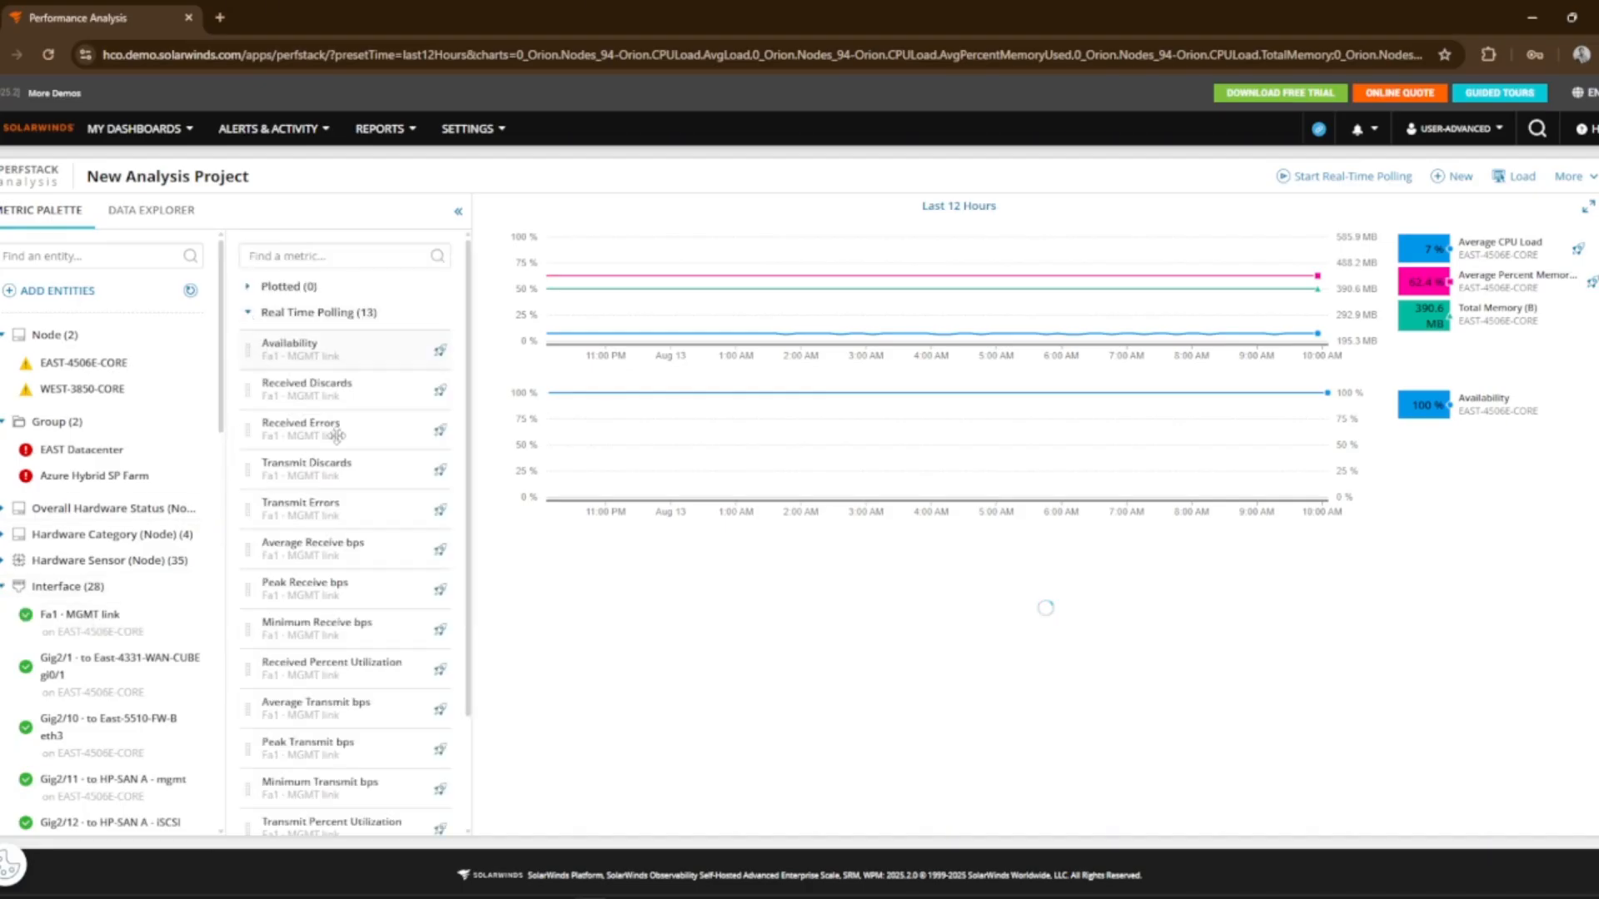
{"action": "scroll", "coordinate": [336, 438], "scroll_direction": "down", "scroll_amount": 1}
{"action": "scroll", "coordinate": [289, 378], "scroll_direction": "up", "scroll_amount": 1}
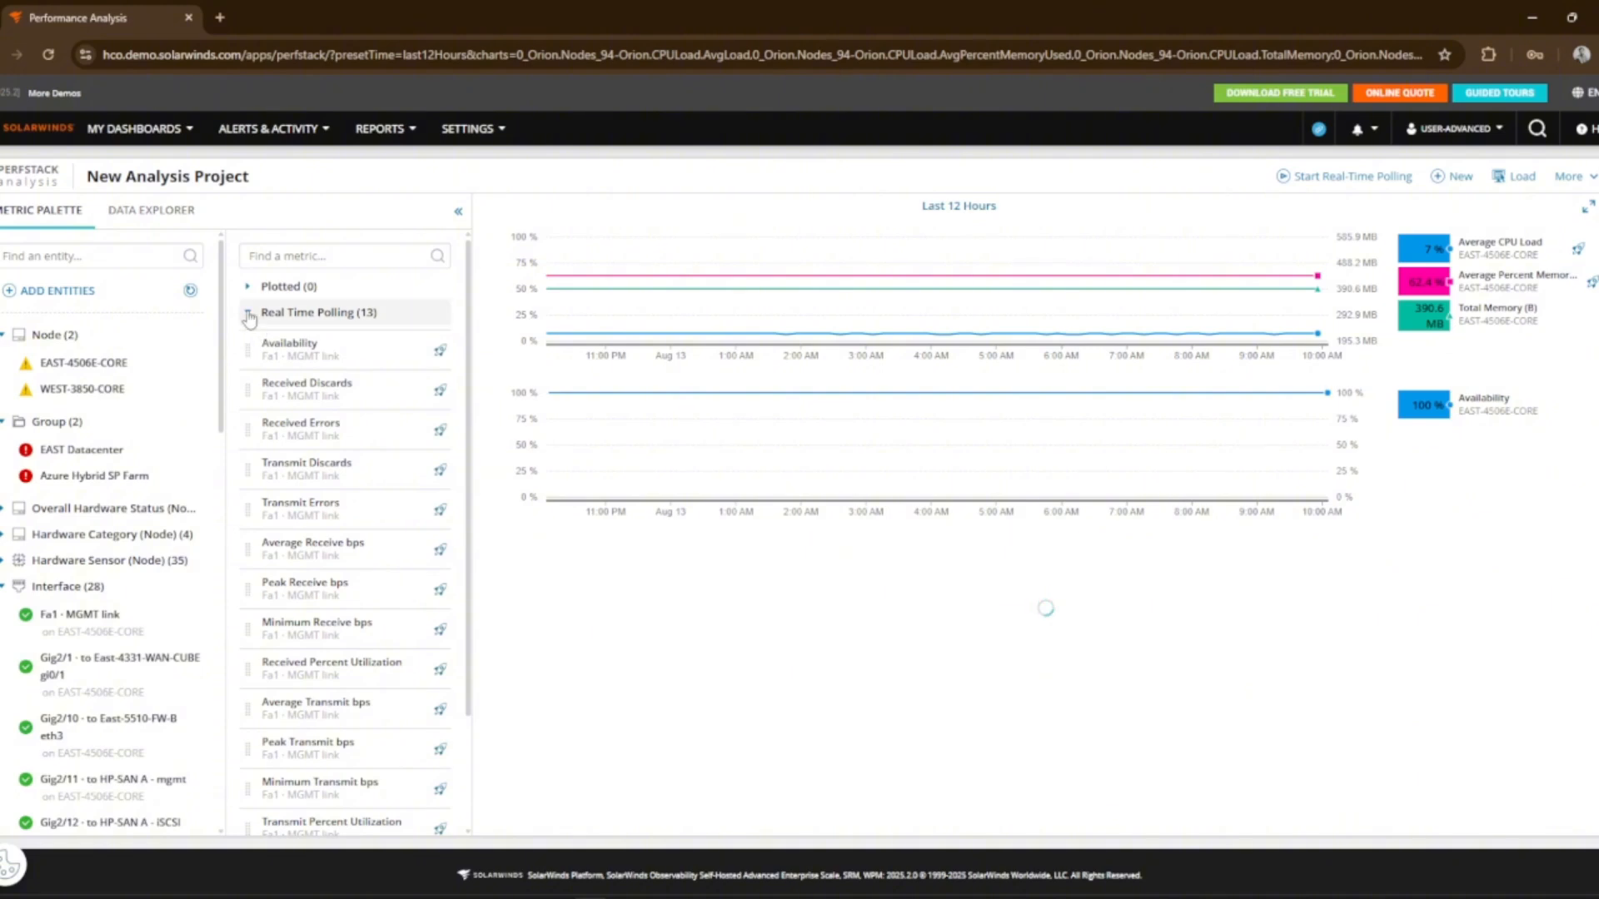
{"action": "left_click", "coordinate": [248, 314]}
{"action": "left_click", "coordinate": [84, 391]}
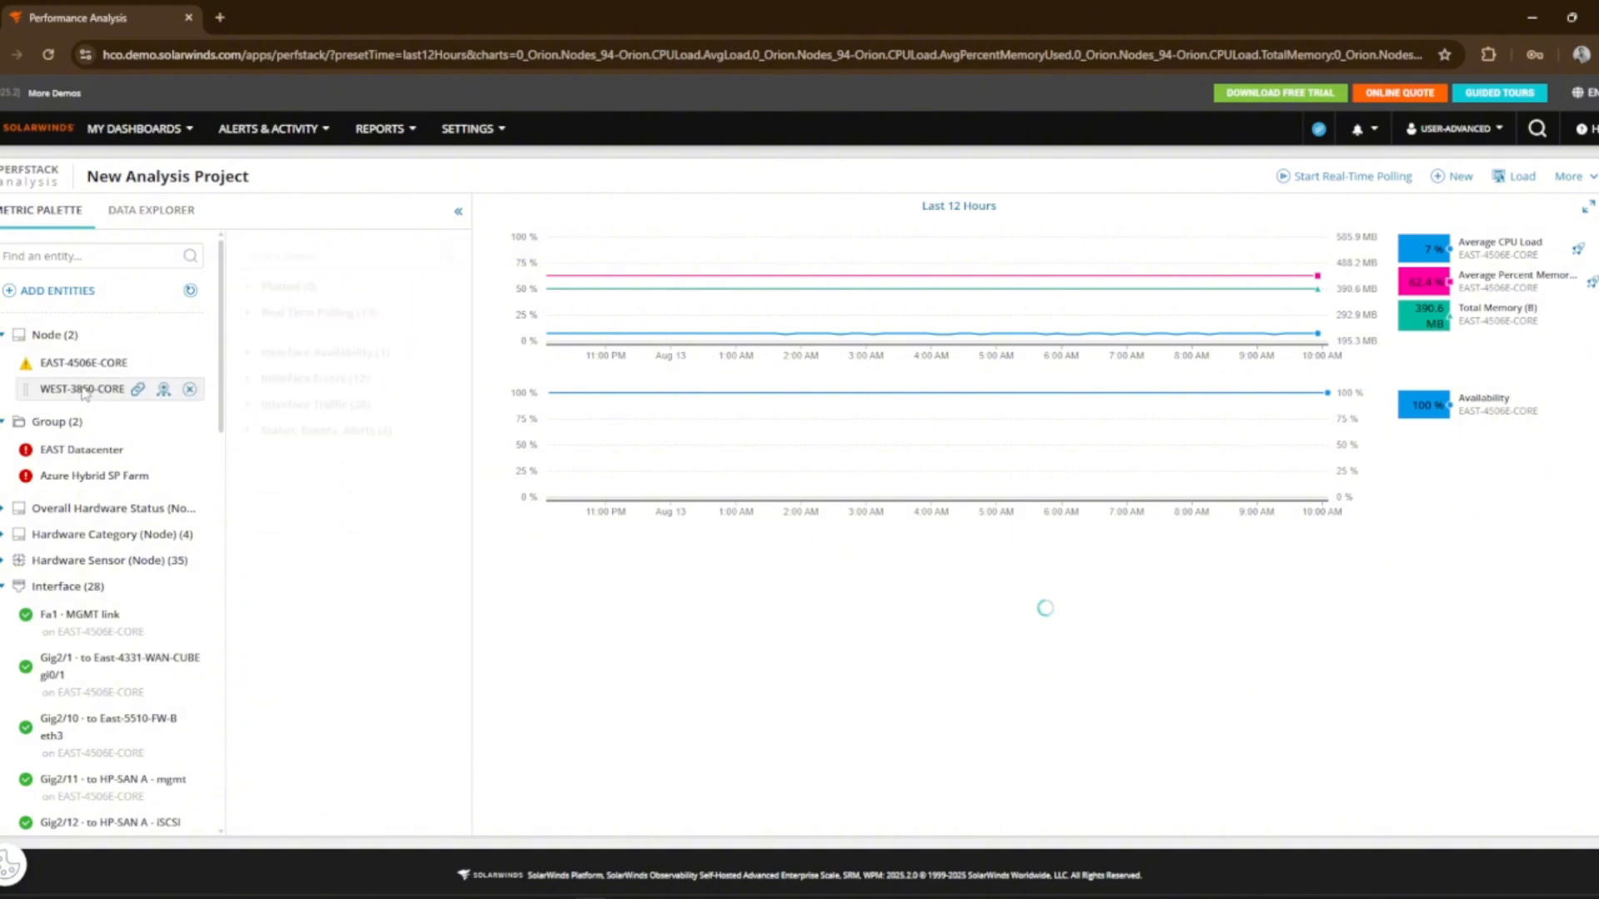
{"action": "left_click", "coordinate": [248, 314]}
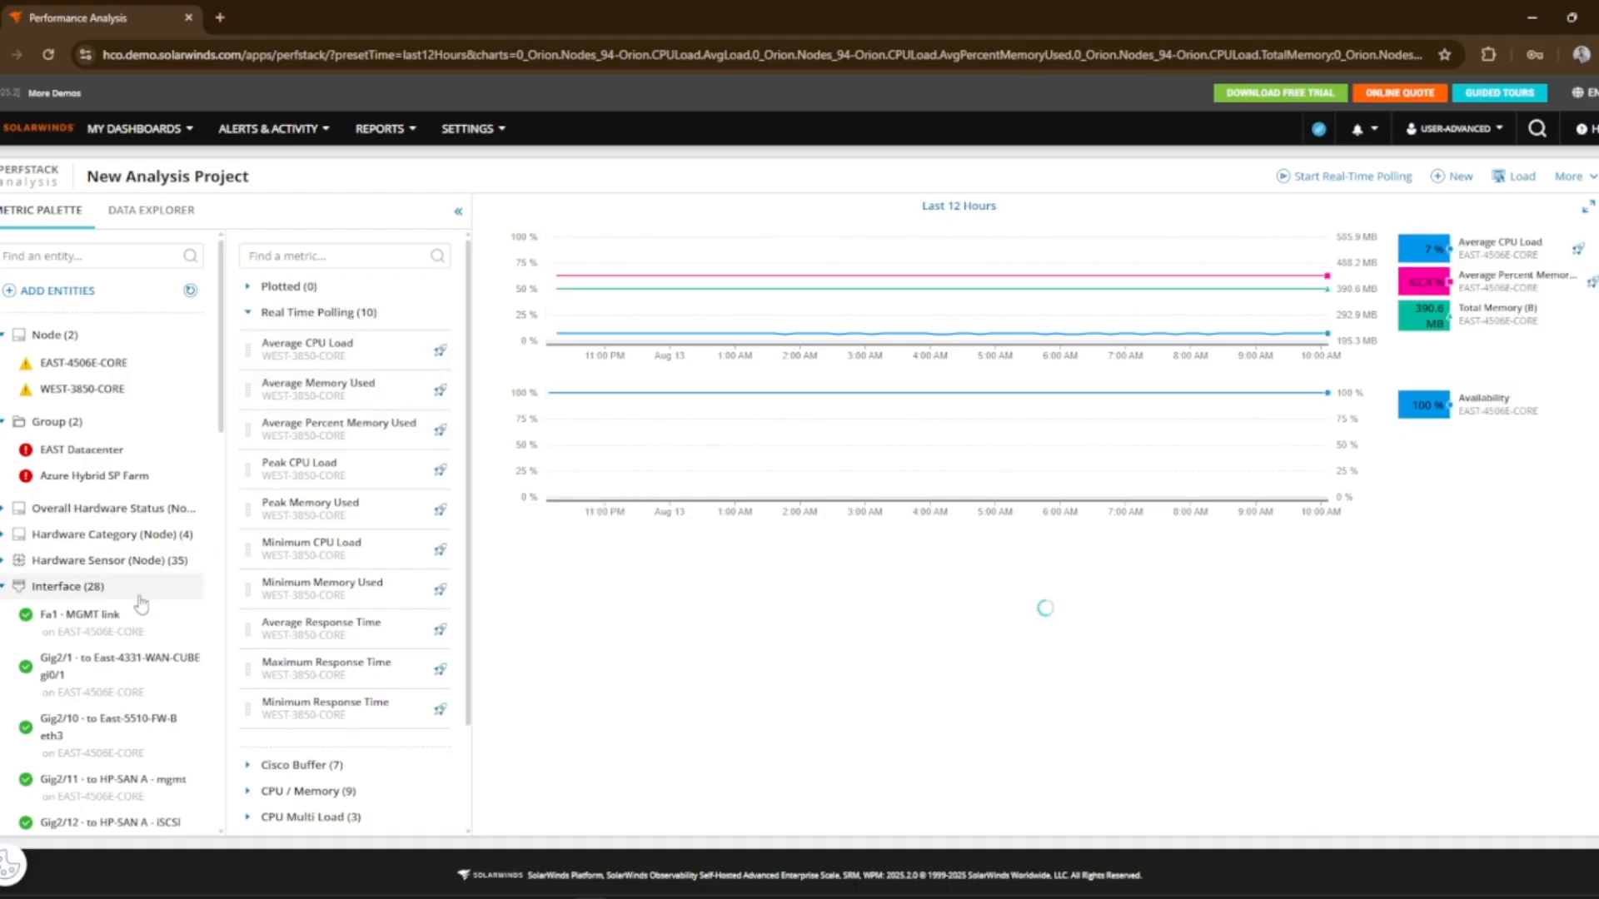
Plot Average Transmit bps of the Fa1 MGMT link in its own chart and start real-time polling for the project
{"action": "scroll", "coordinate": [125, 600], "scroll_direction": "down", "scroll_amount": 2}
{"action": "left_click", "coordinate": [92, 446]}
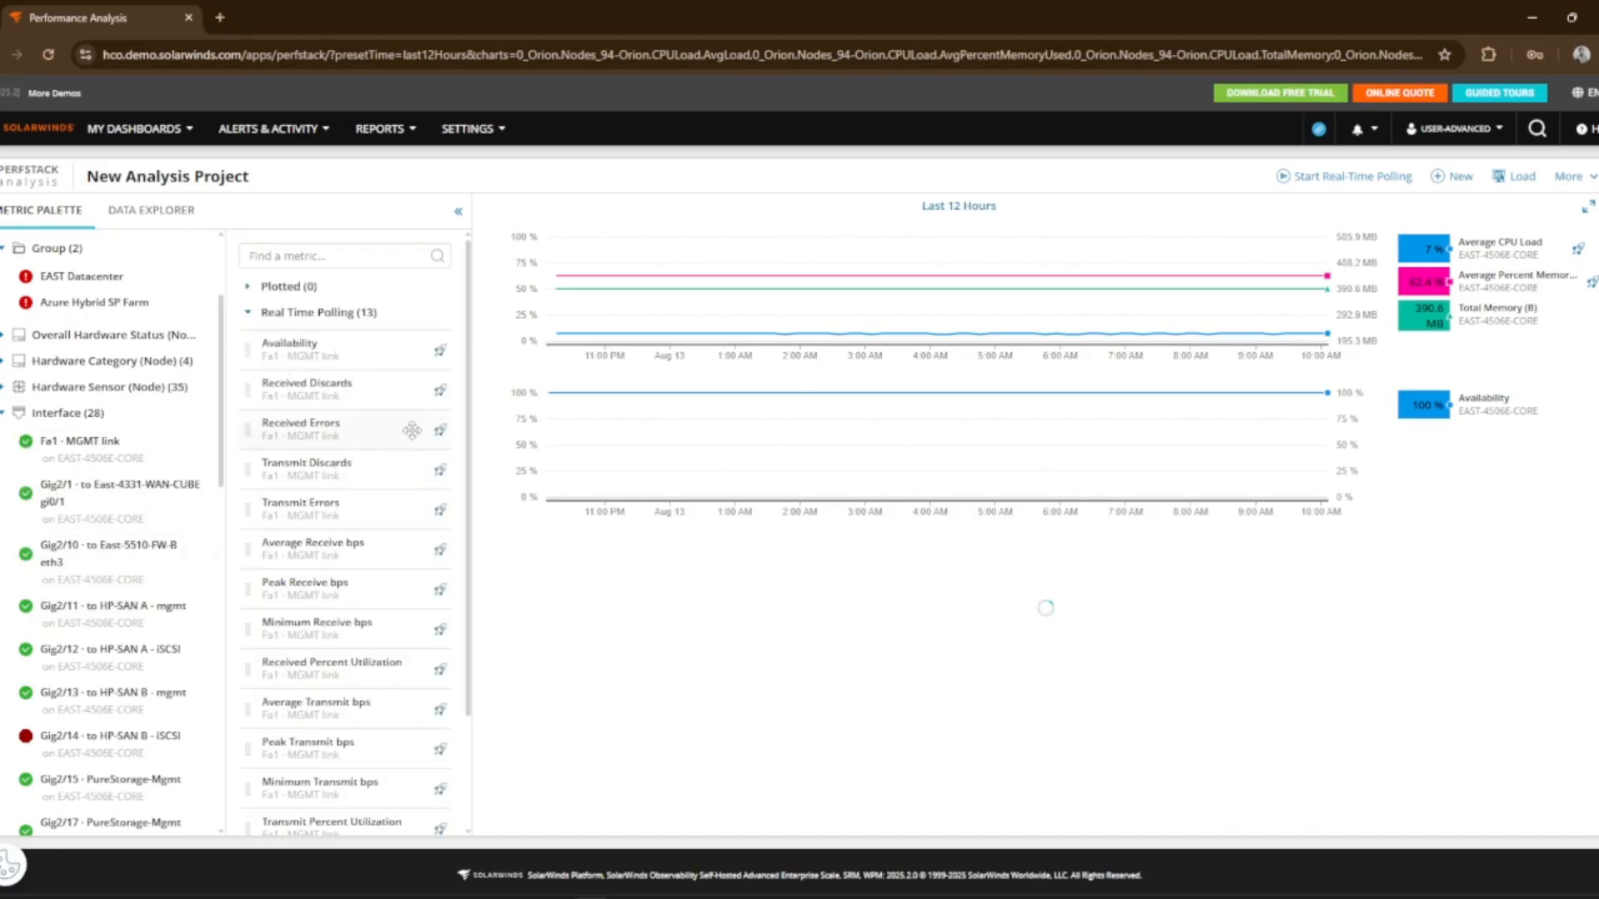
{"action": "scroll", "coordinate": [391, 453], "scroll_direction": "down", "scroll_amount": 1}
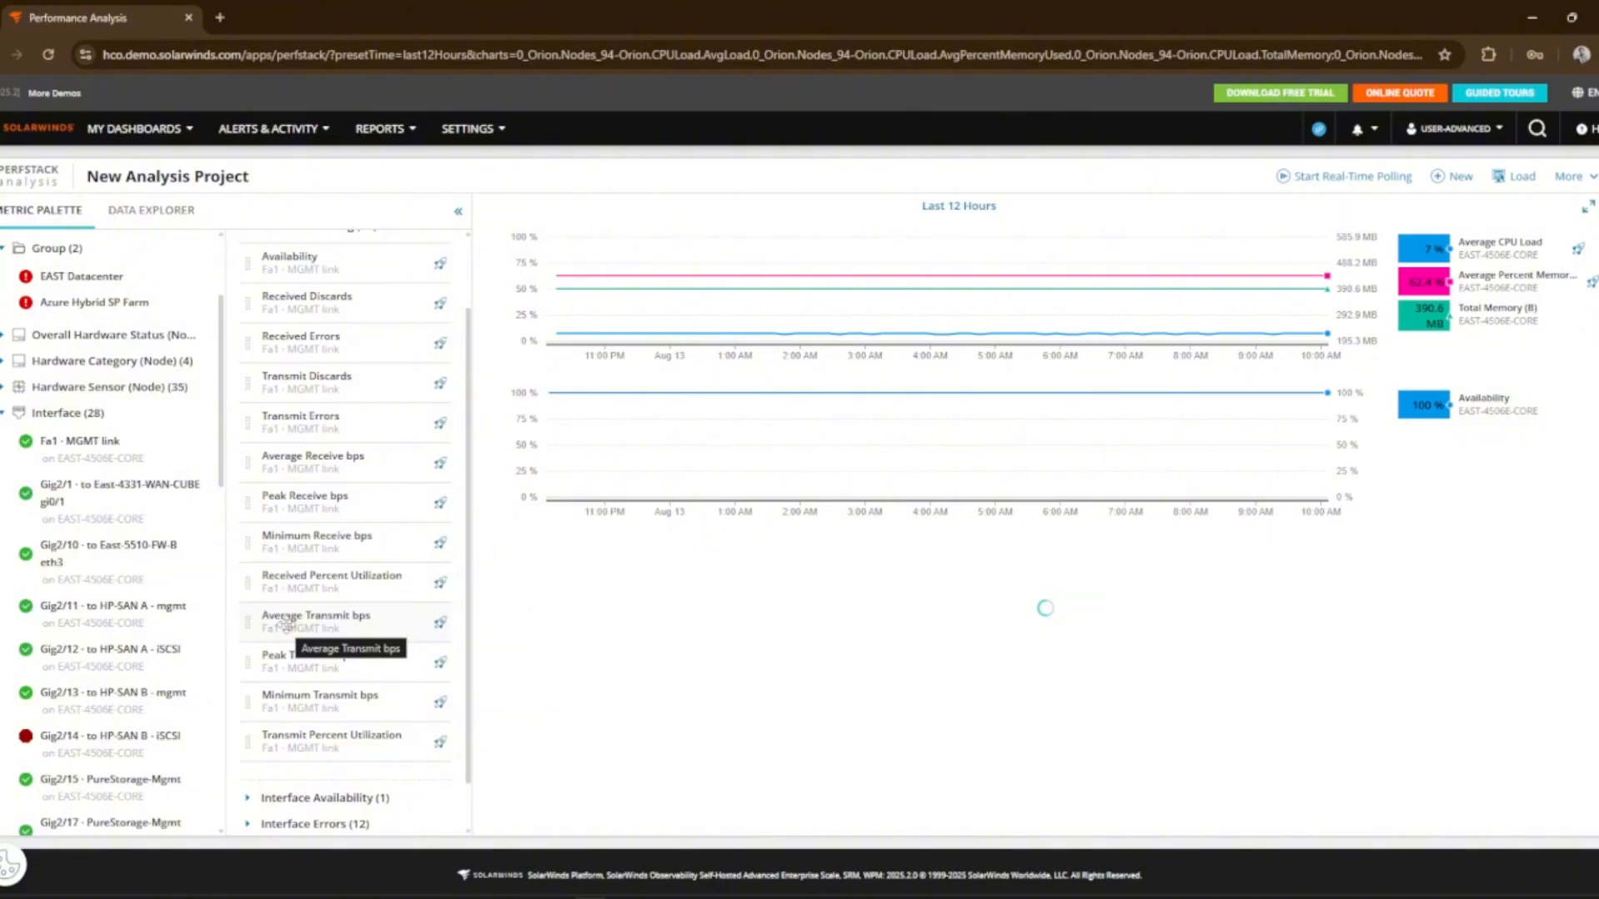
{"action": "left_click_drag", "start_coordinate": [302, 626], "coordinate": [1041, 620]}
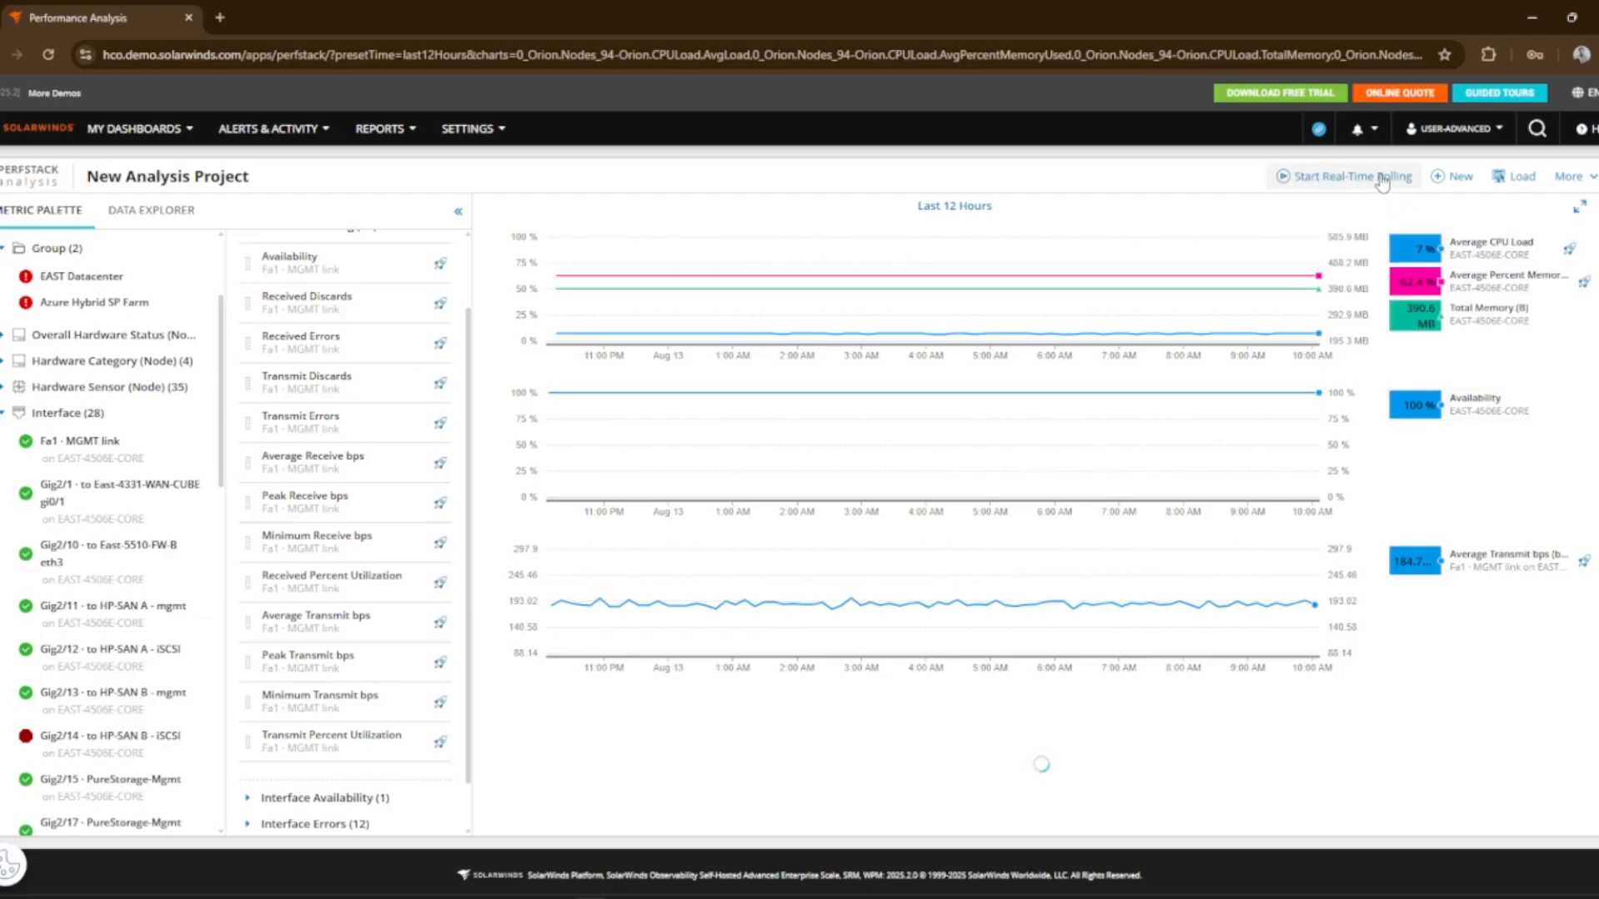
{"action": "left_click", "coordinate": [1378, 181]}
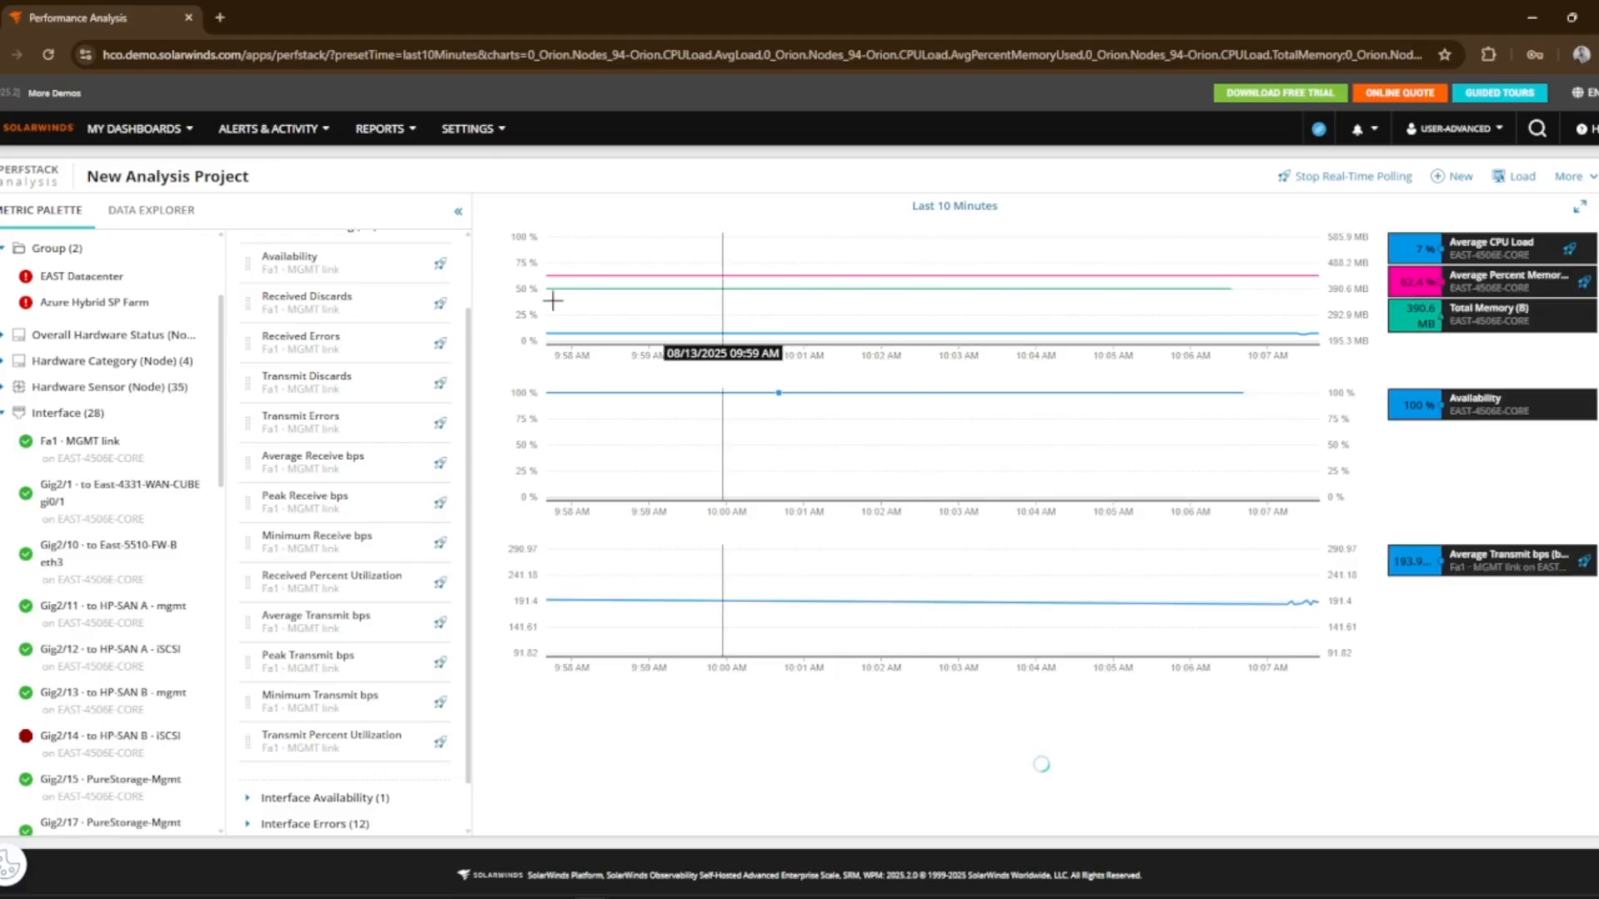
Examine the additional options for the analysis project, such as Save As, Share and Help
{"action": "scroll", "coordinate": [341, 372], "scroll_direction": "up", "scroll_amount": 2}
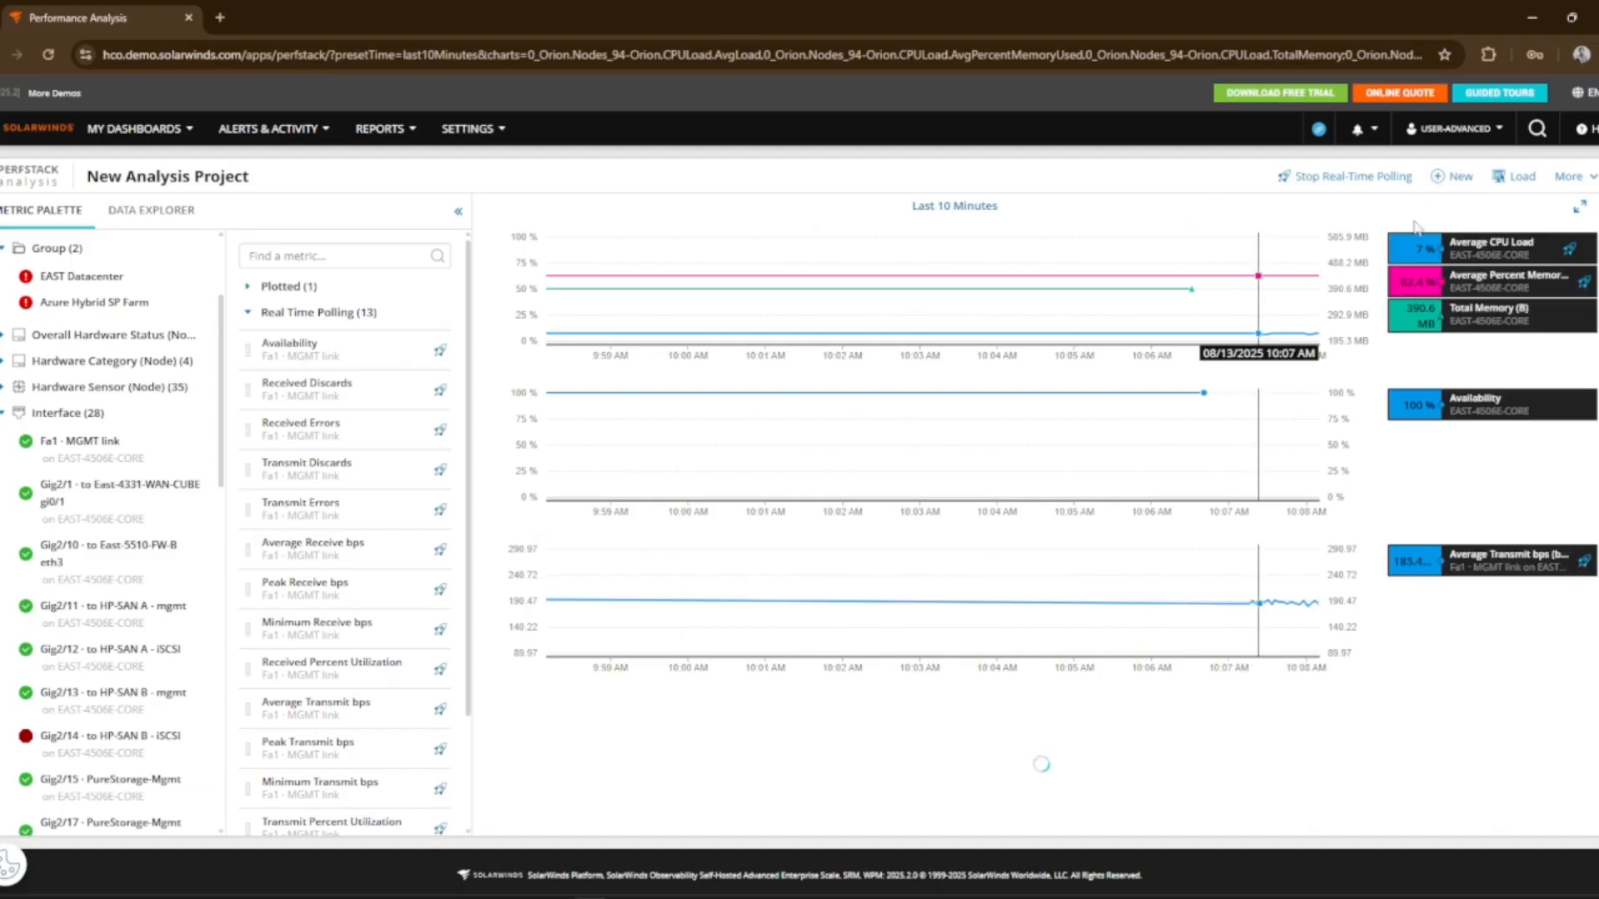
{"action": "left_click", "coordinate": [1574, 177]}
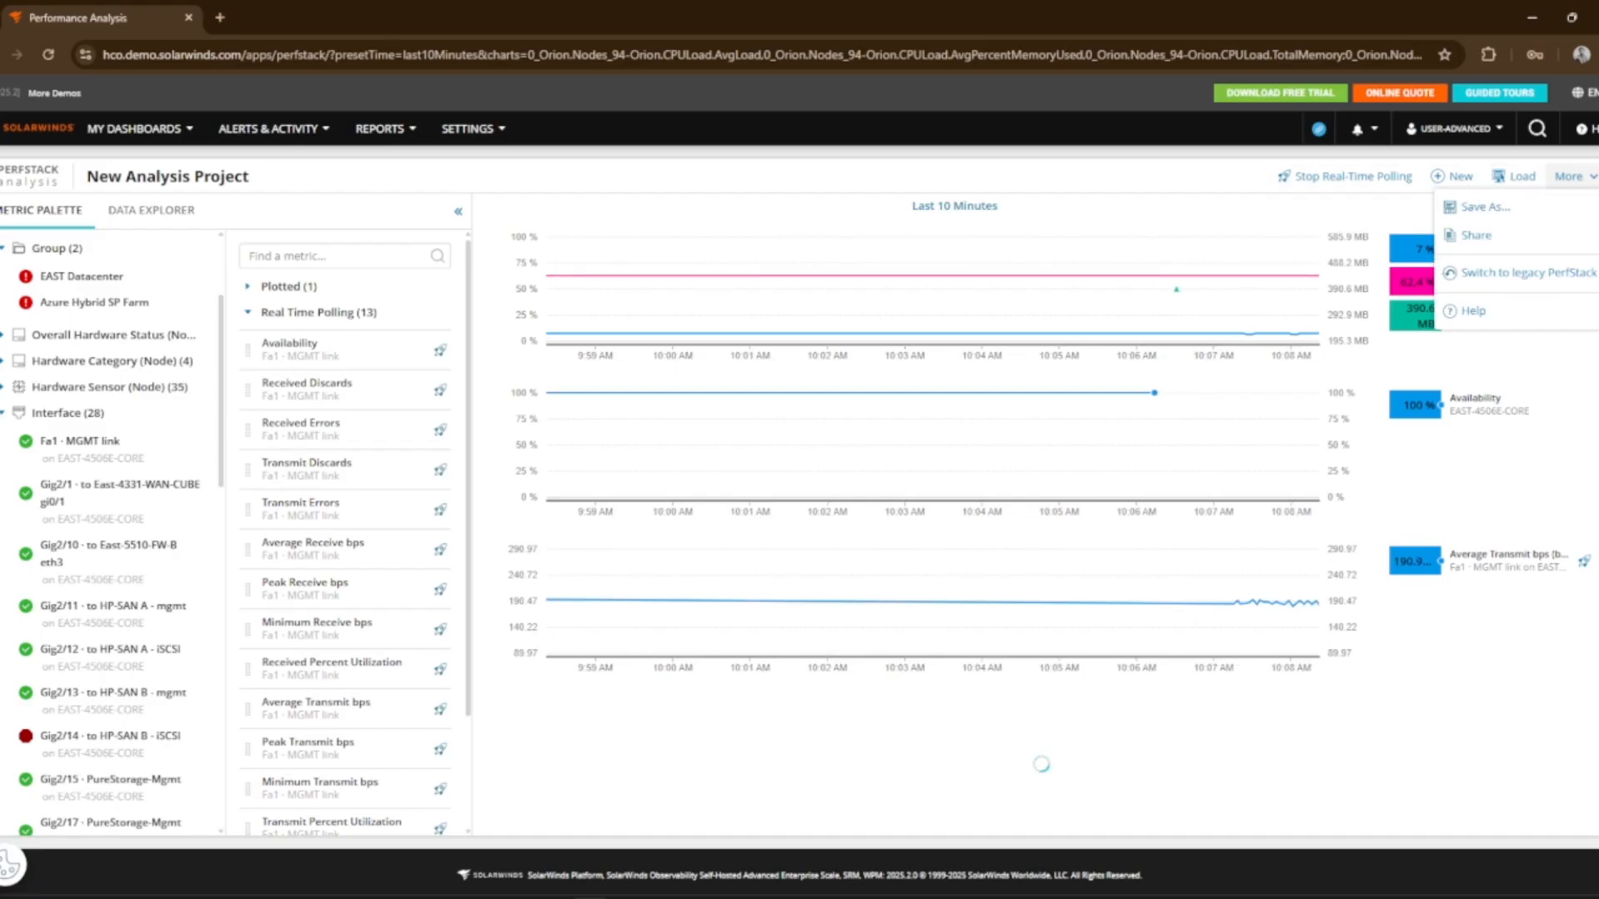
{"action": "left_click", "coordinate": [1527, 176]}
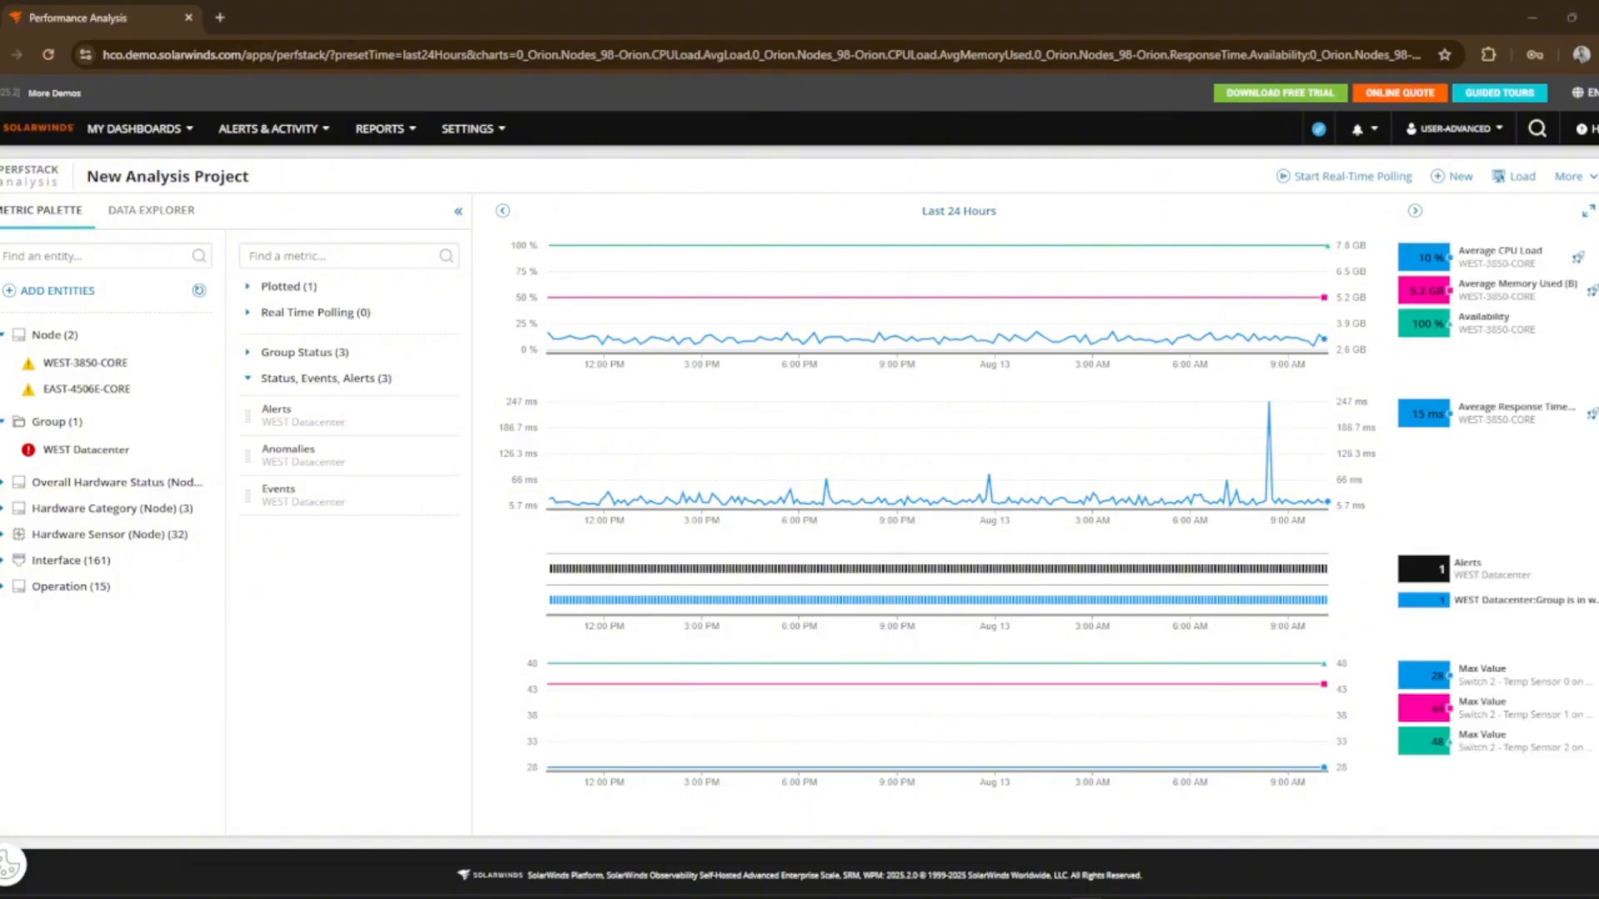
Examine the quick-pick and specific-date time range options for the WEST-3850-CORE charts
{"action": "left_click", "coordinate": [983, 213]}
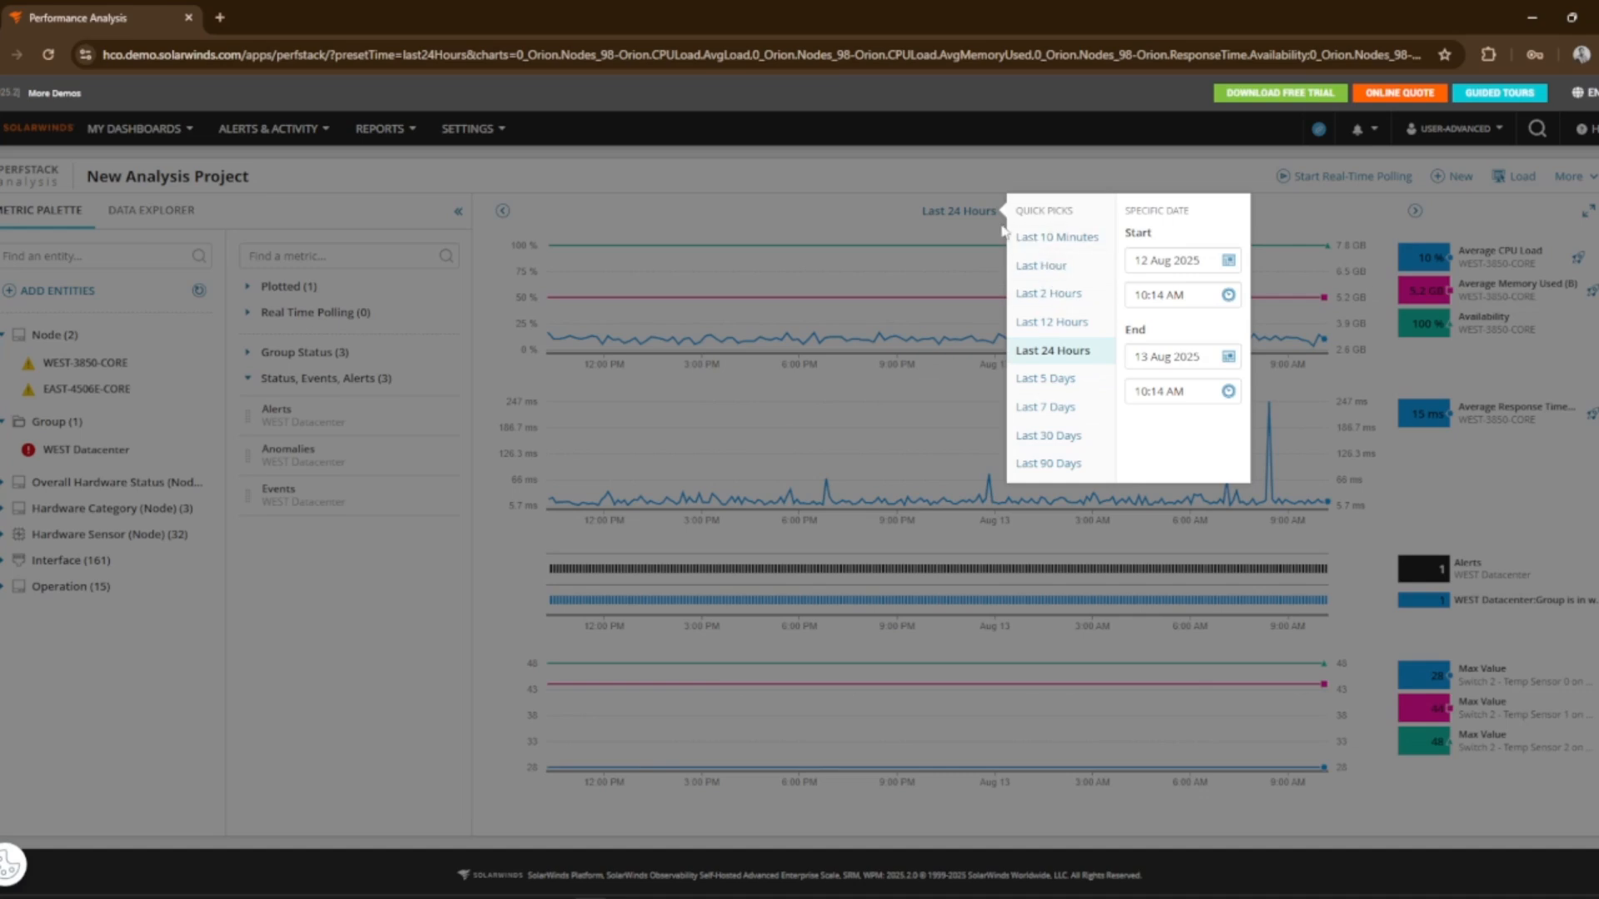
{"action": "left_click", "coordinate": [857, 202]}
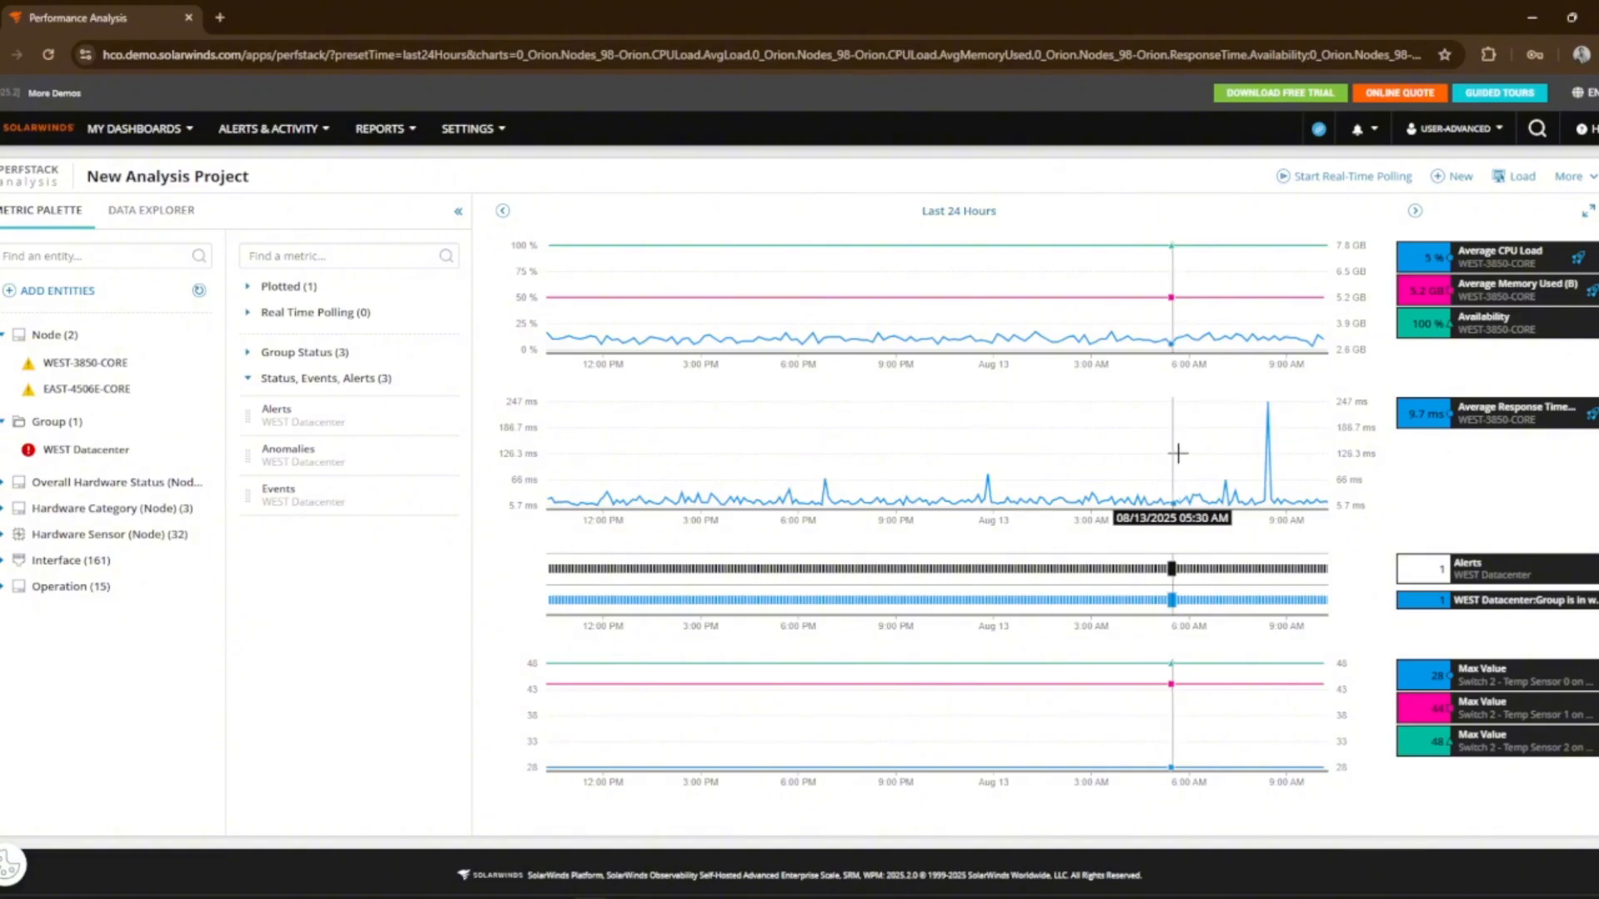
Zoom the charts to 5:30–9:42 AM on 13 Aug 2025 and further to 8:06–8:34 AM around WEST-3850-CORE's average response time spike
{"action": "left_click_drag", "start_coordinate": [1173, 455], "coordinate": [1310, 450]}
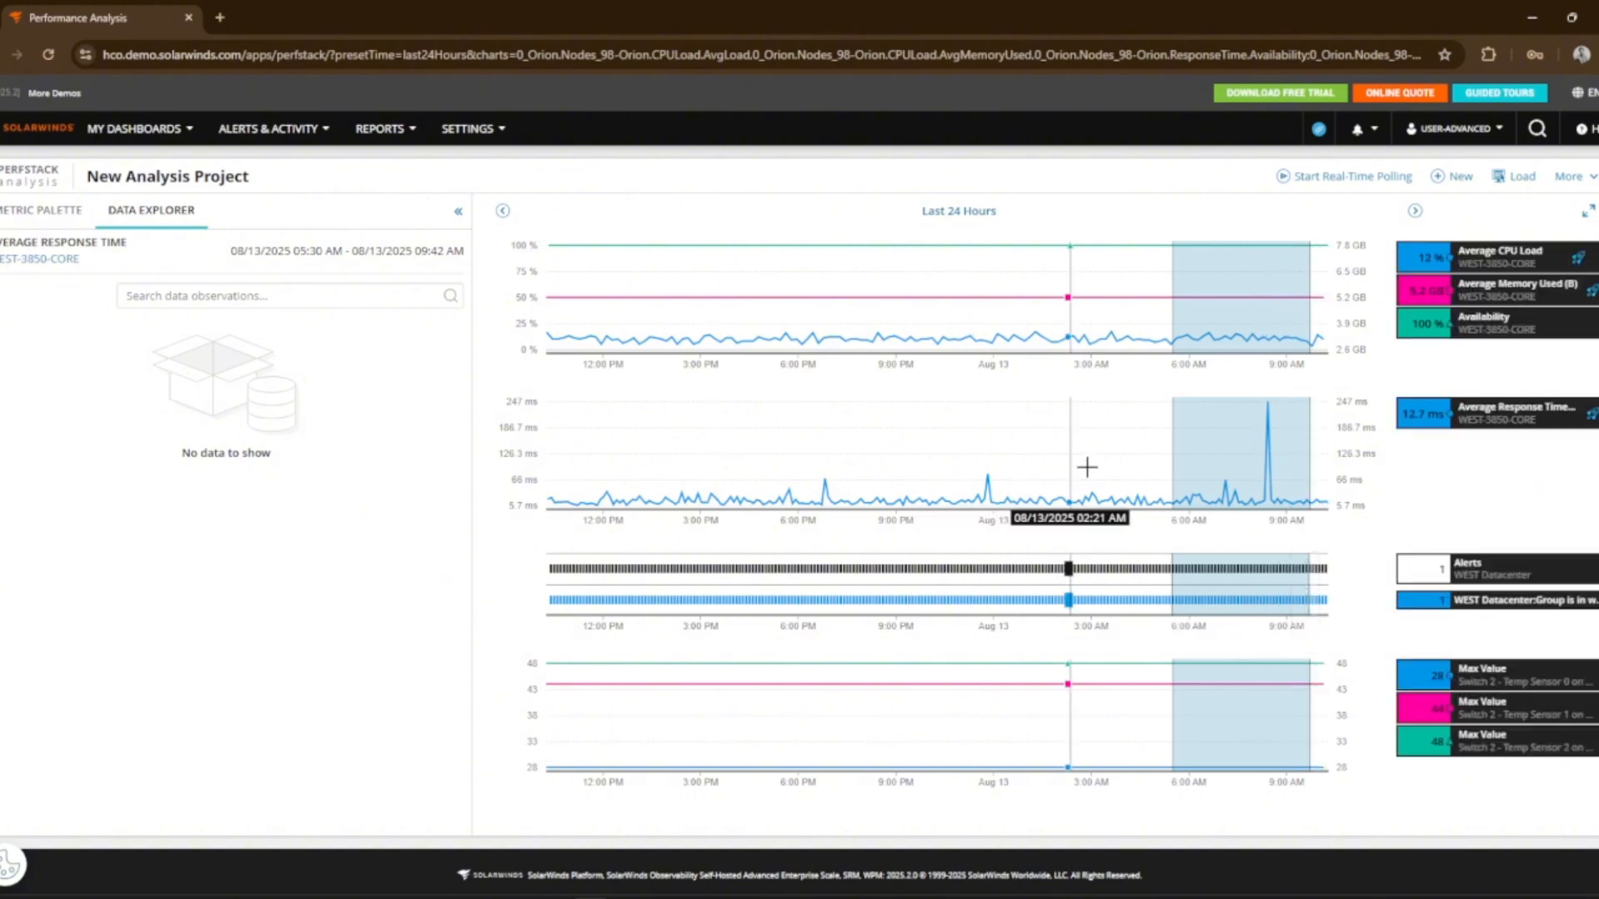
{"action": "left_click", "coordinate": [1305, 410]}
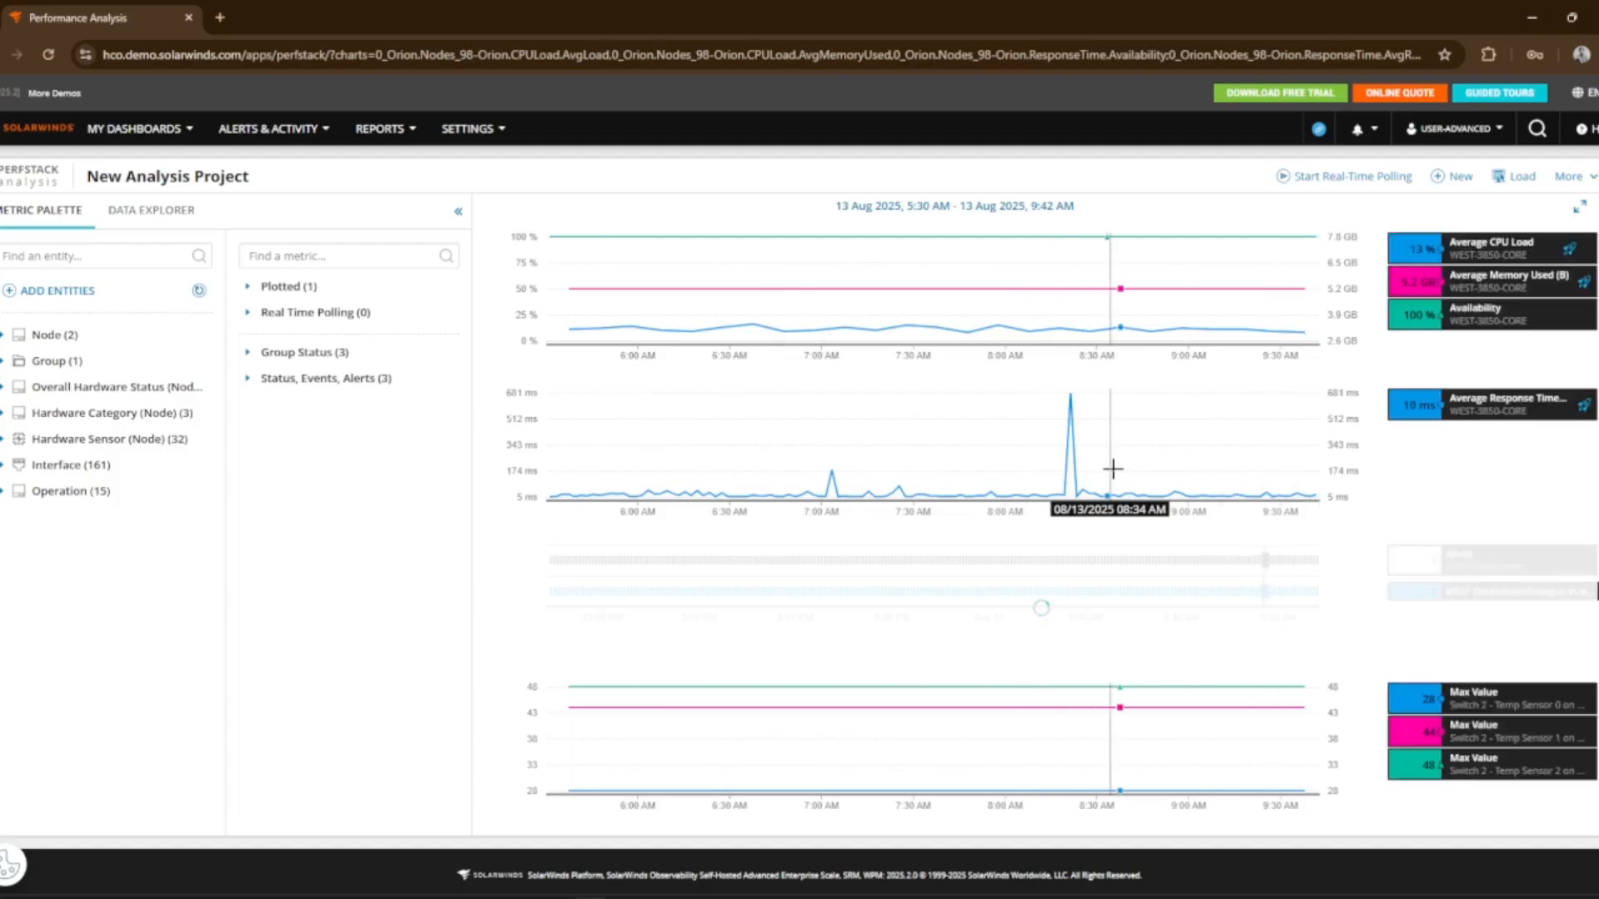
{"action": "left_click_drag", "start_coordinate": [1026, 475], "coordinate": [1108, 477]}
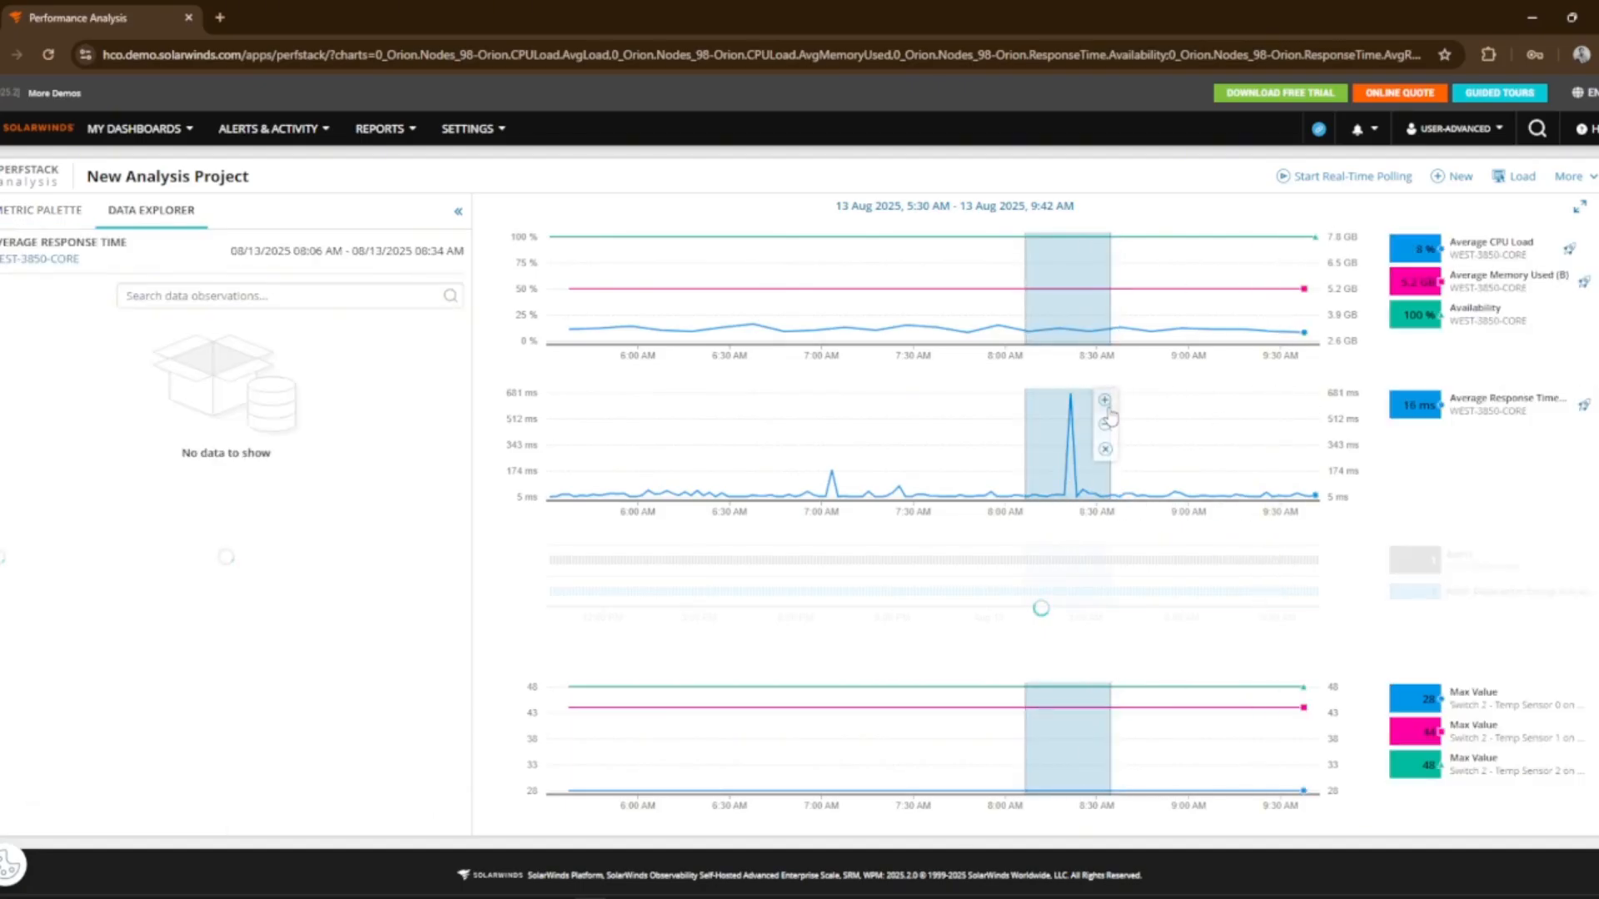
{"action": "left_click", "coordinate": [1108, 406]}
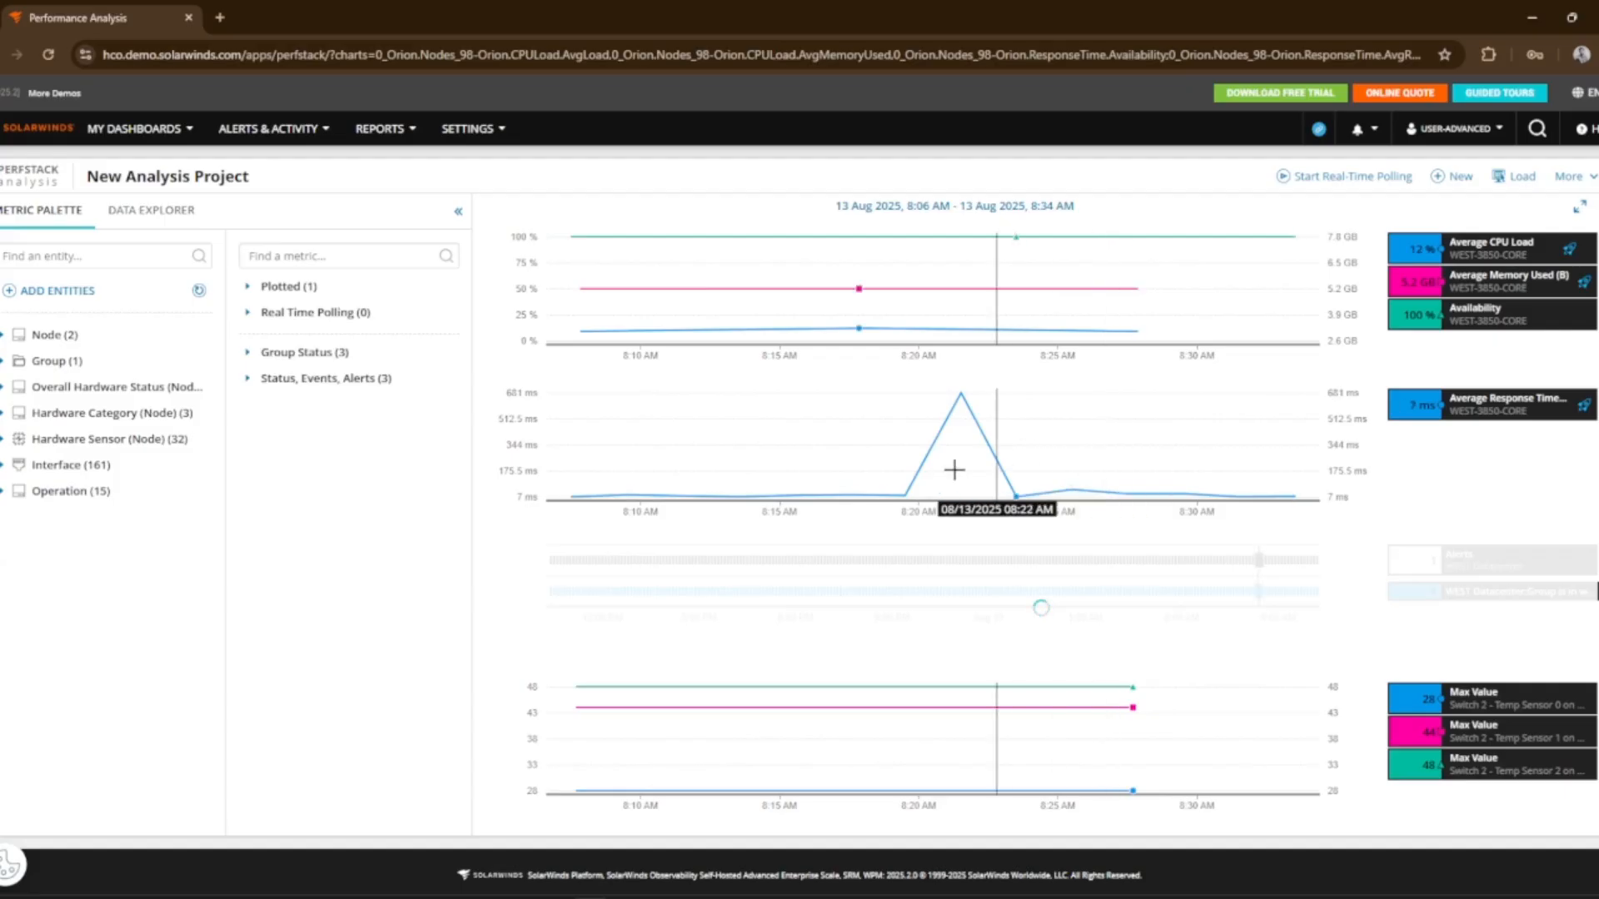